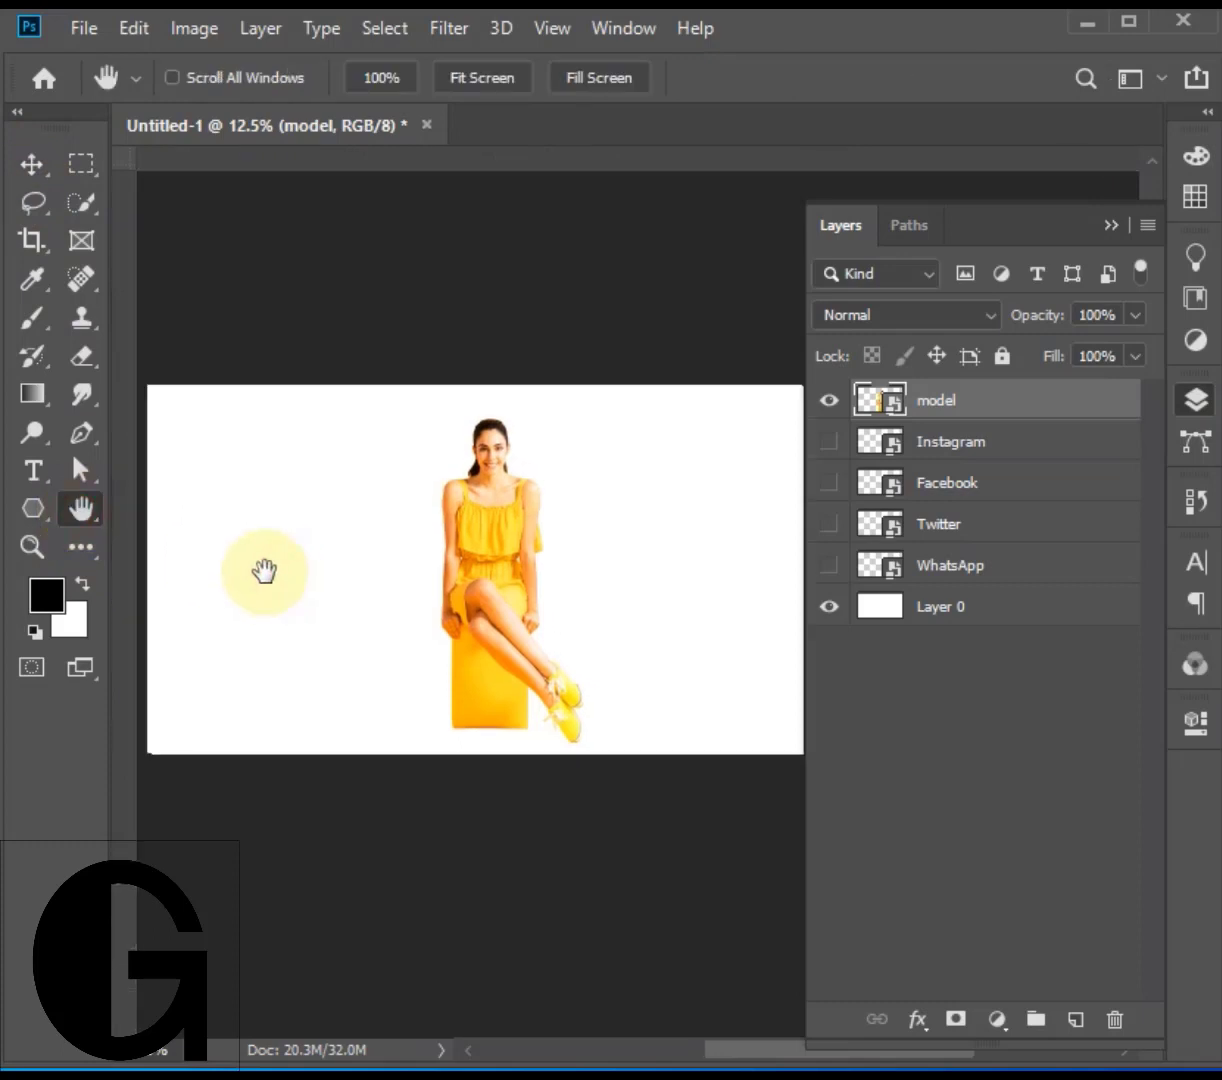
# Move the model image to the right so it sits in the right half of the canvas
pyautogui.click(31, 164)
pyautogui.click(493, 628)
pyautogui.moveTo(493, 628); pyautogui.dragTo(583, 608)
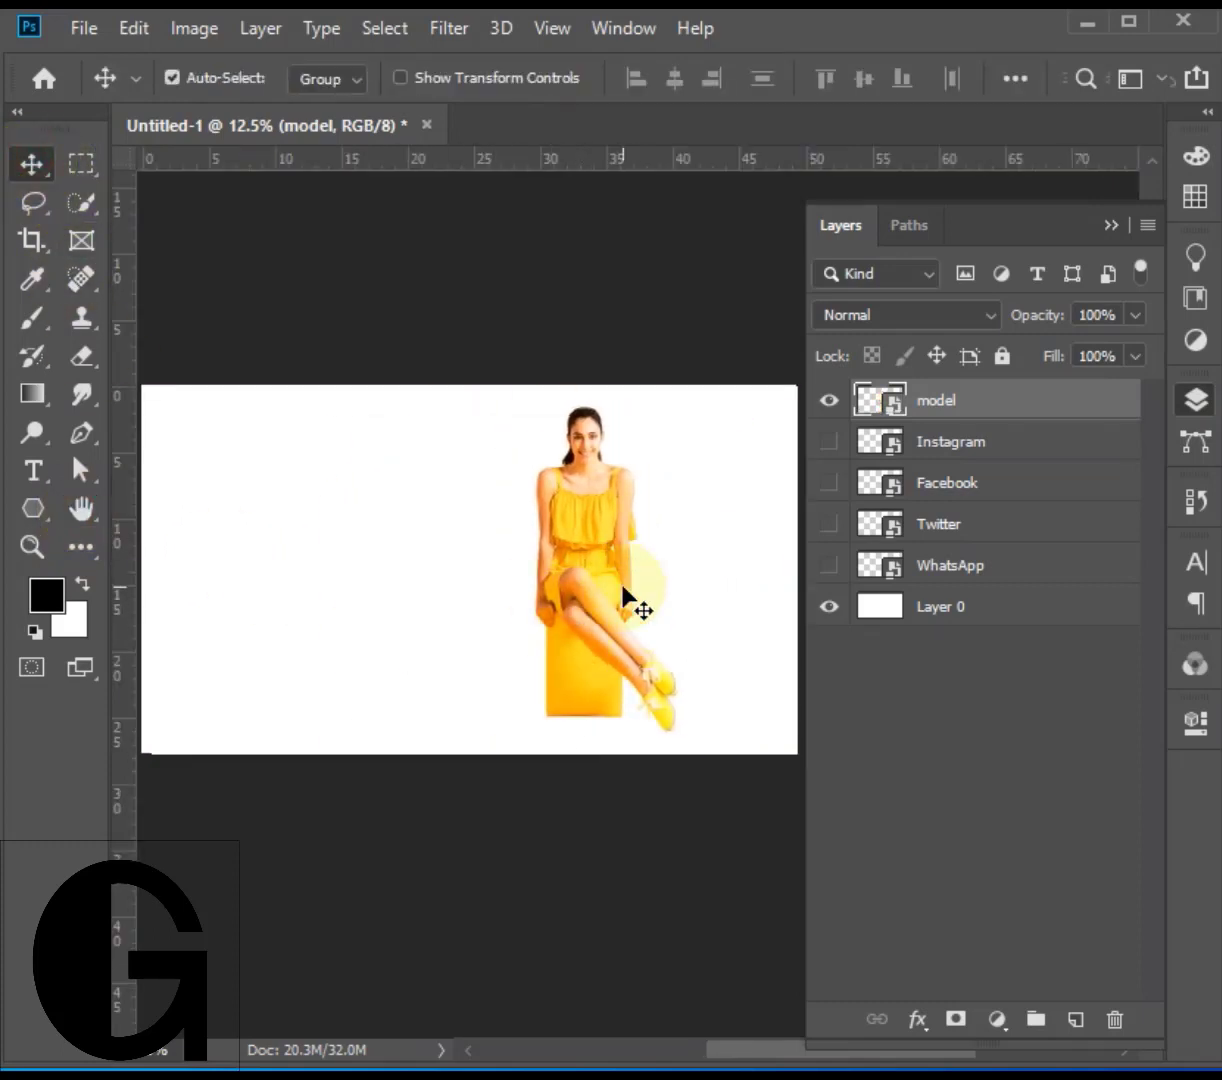
# Add a Solid Color fill layer directly above Layer 0 and pick a light orange shade
pyautogui.click(1003, 610)
pyautogui.click(996, 1020)
pyautogui.click(1030, 500)
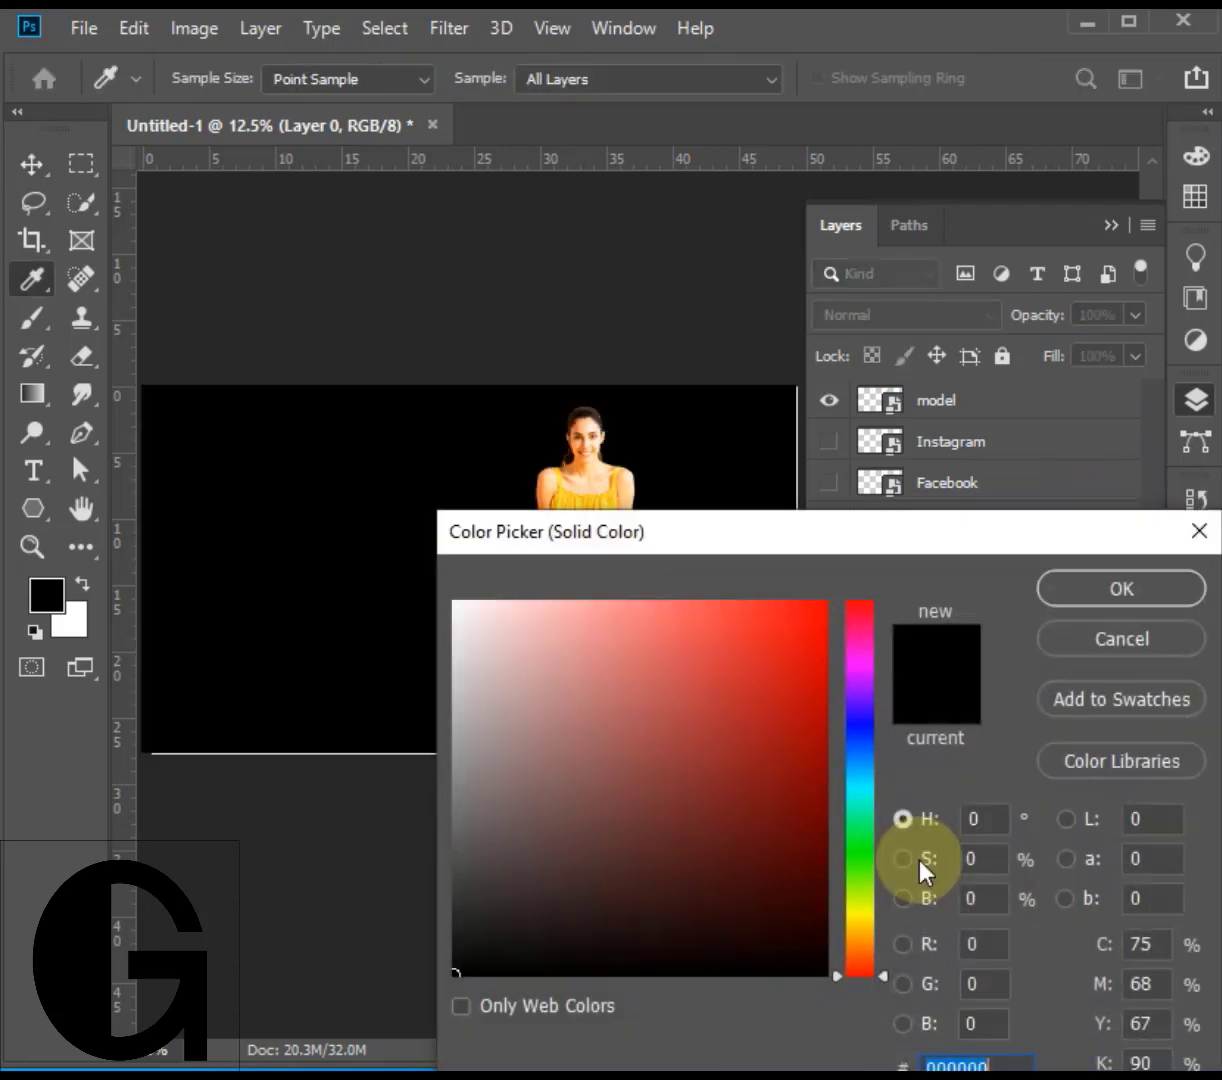
pyautogui.moveTo(717, 540); pyautogui.dragTo(689, 698)
pyautogui.click(611, 548)
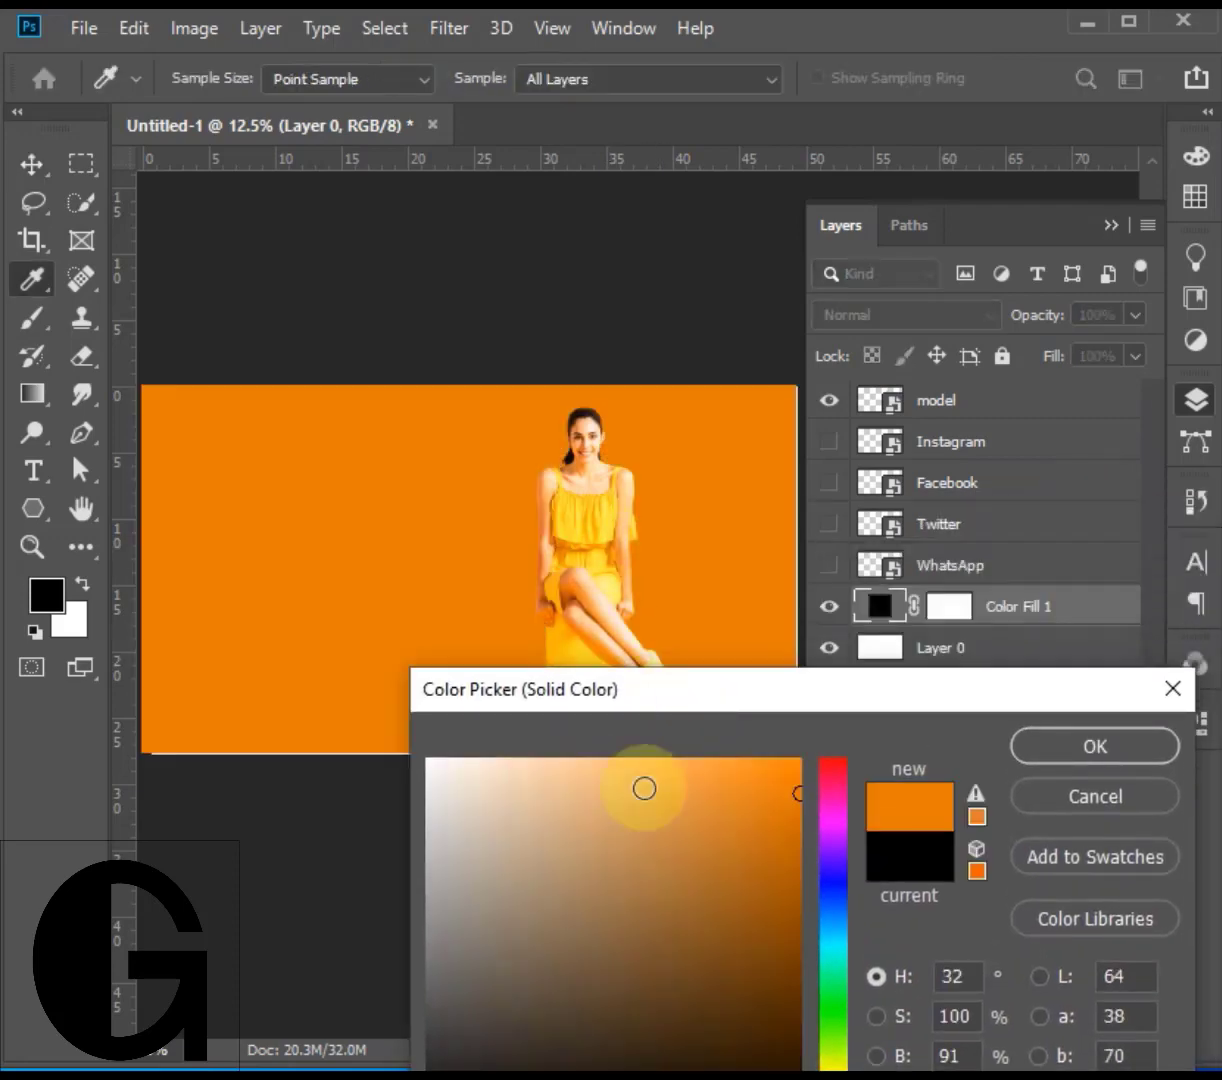
pyautogui.moveTo(644, 788); pyautogui.dragTo(534, 749)
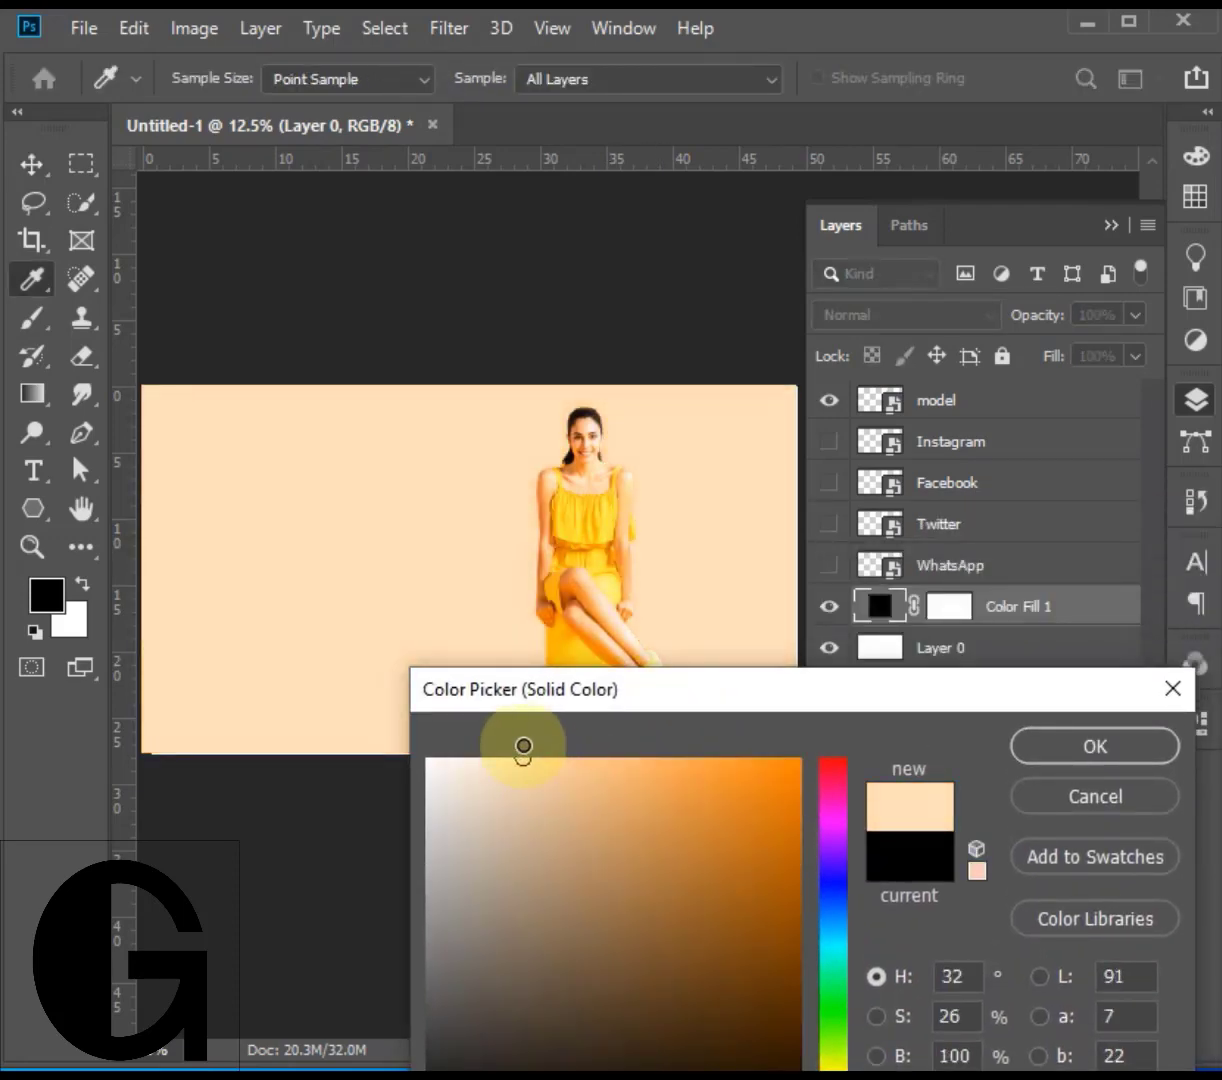
# Adjust the fill layer's colour to a pale peach, about #ffe0d1, and accept it
pyautogui.moveTo(844, 704); pyautogui.dragTo(962, 476)
pyautogui.click(969, 881)
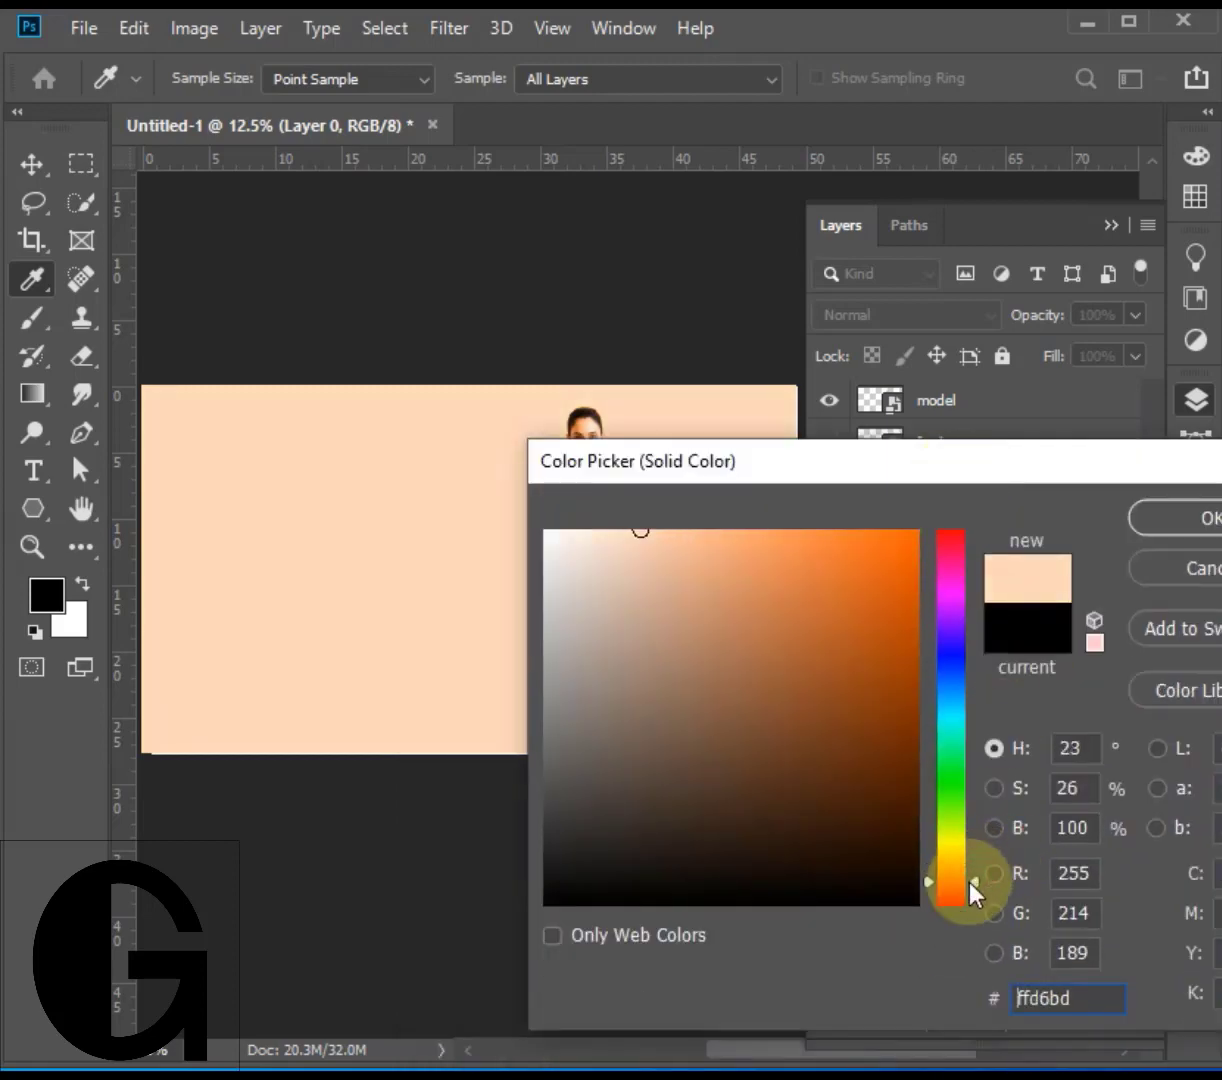
pyautogui.moveTo(972, 890); pyautogui.dragTo(966, 898)
pyautogui.click(630, 532)
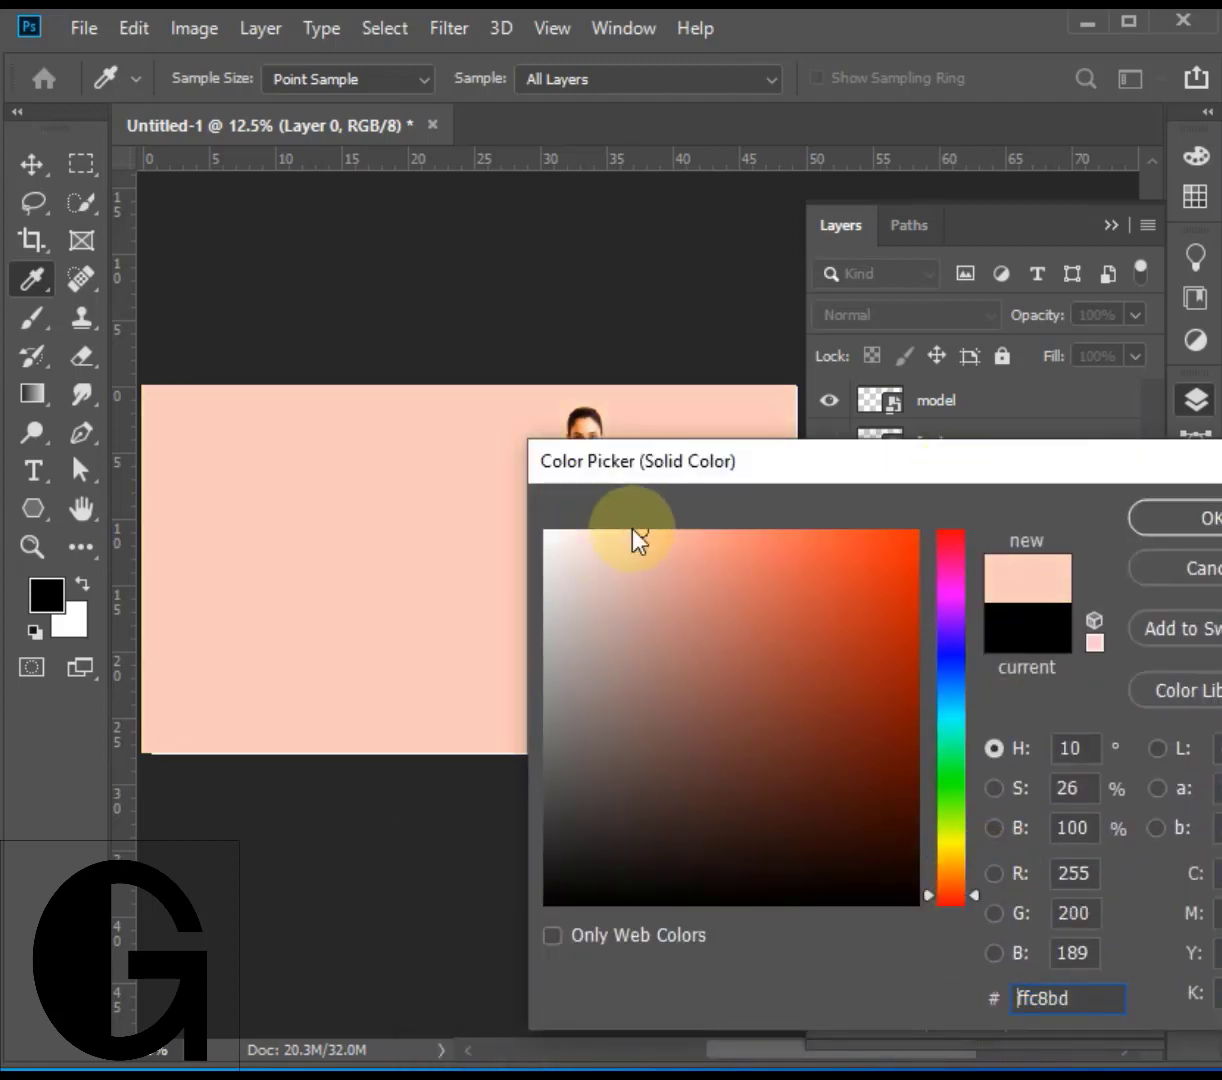
pyautogui.click(974, 886)
pyautogui.click(622, 529)
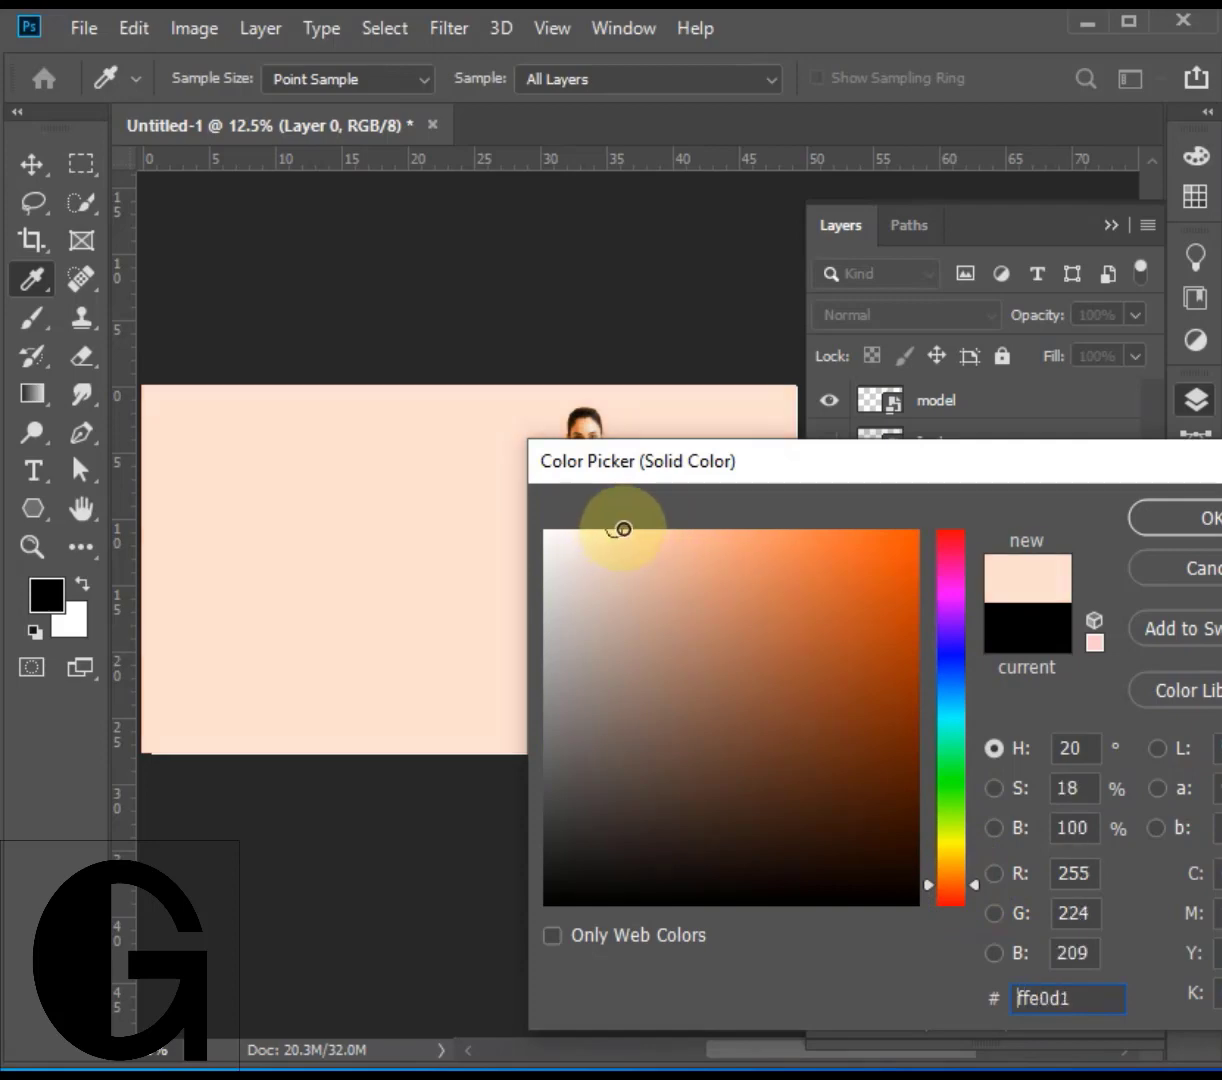
pyautogui.click(1151, 518)
pyautogui.press('v')
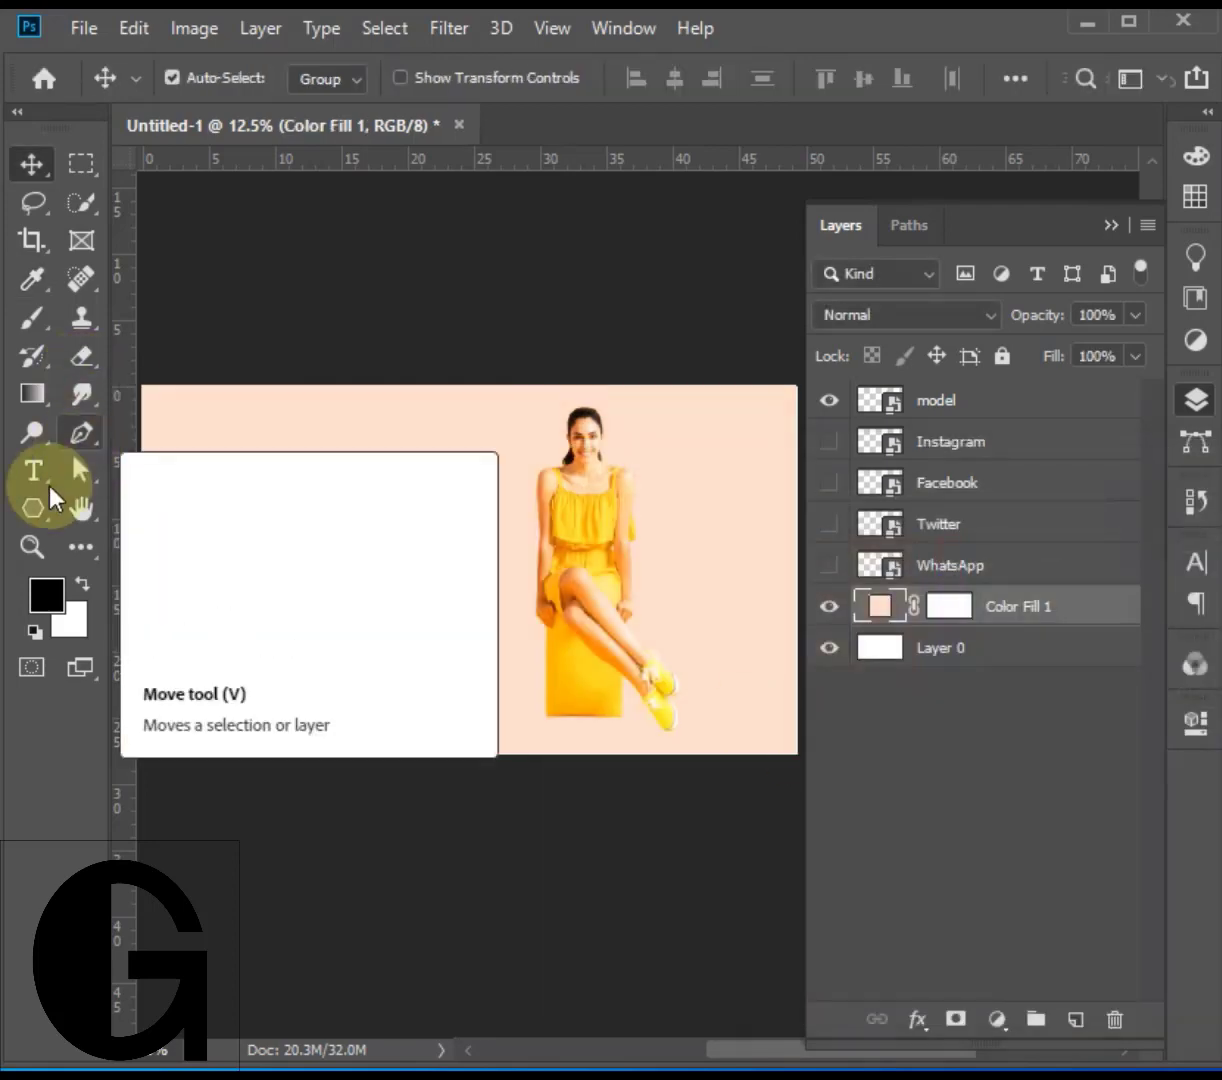
# Draw a black ellipse about 1519 by 1754 px beside the model and a second one about 1144 by 1306 px inside it
pyautogui.moveTo(33, 508); pyautogui.dragTo(179, 568)
pyautogui.moveTo(232, 412); pyautogui.dragTo(508, 731)
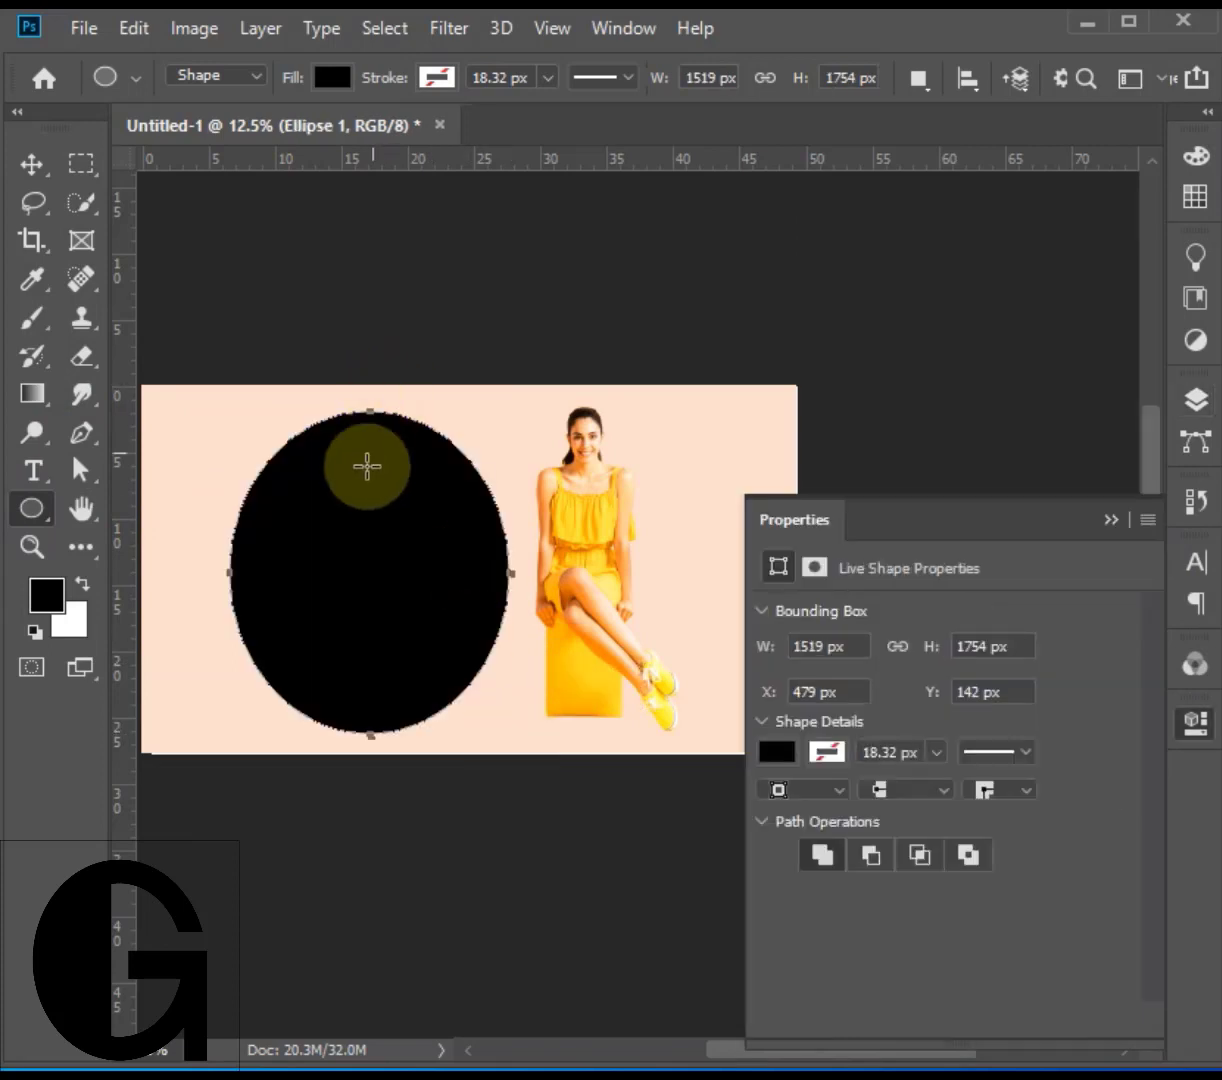
pyautogui.moveTo(279, 486); pyautogui.dragTo(483, 722)
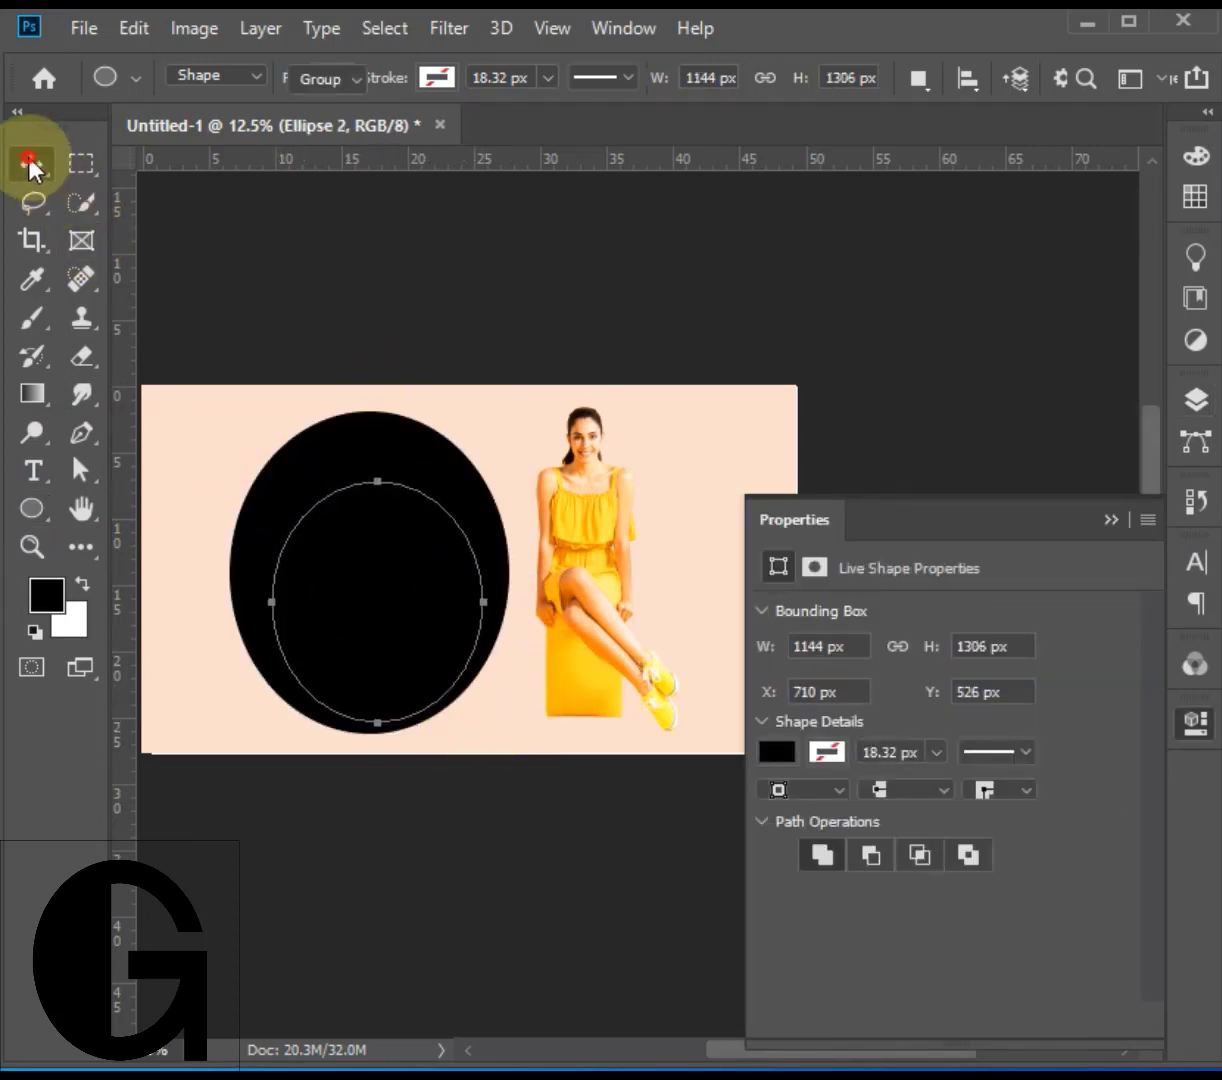
pyautogui.click(32, 163)
pyautogui.moveTo(382, 620)
pyautogui.mouseDown()
pyautogui.moveTo(363, 572)
pyautogui.moveTo(395, 589)
pyautogui.mouseUp()
# Fill the smaller inner ellipse with white
pyautogui.click(32, 508)
pyautogui.click(330, 78)
pyautogui.click(254, 228)
pyautogui.click(32, 163)
# Load the black ellipse's outline as a selection, centre the white ellipse within it, and deselect
pyautogui.click(1195, 399)
pyautogui.click(871, 655)
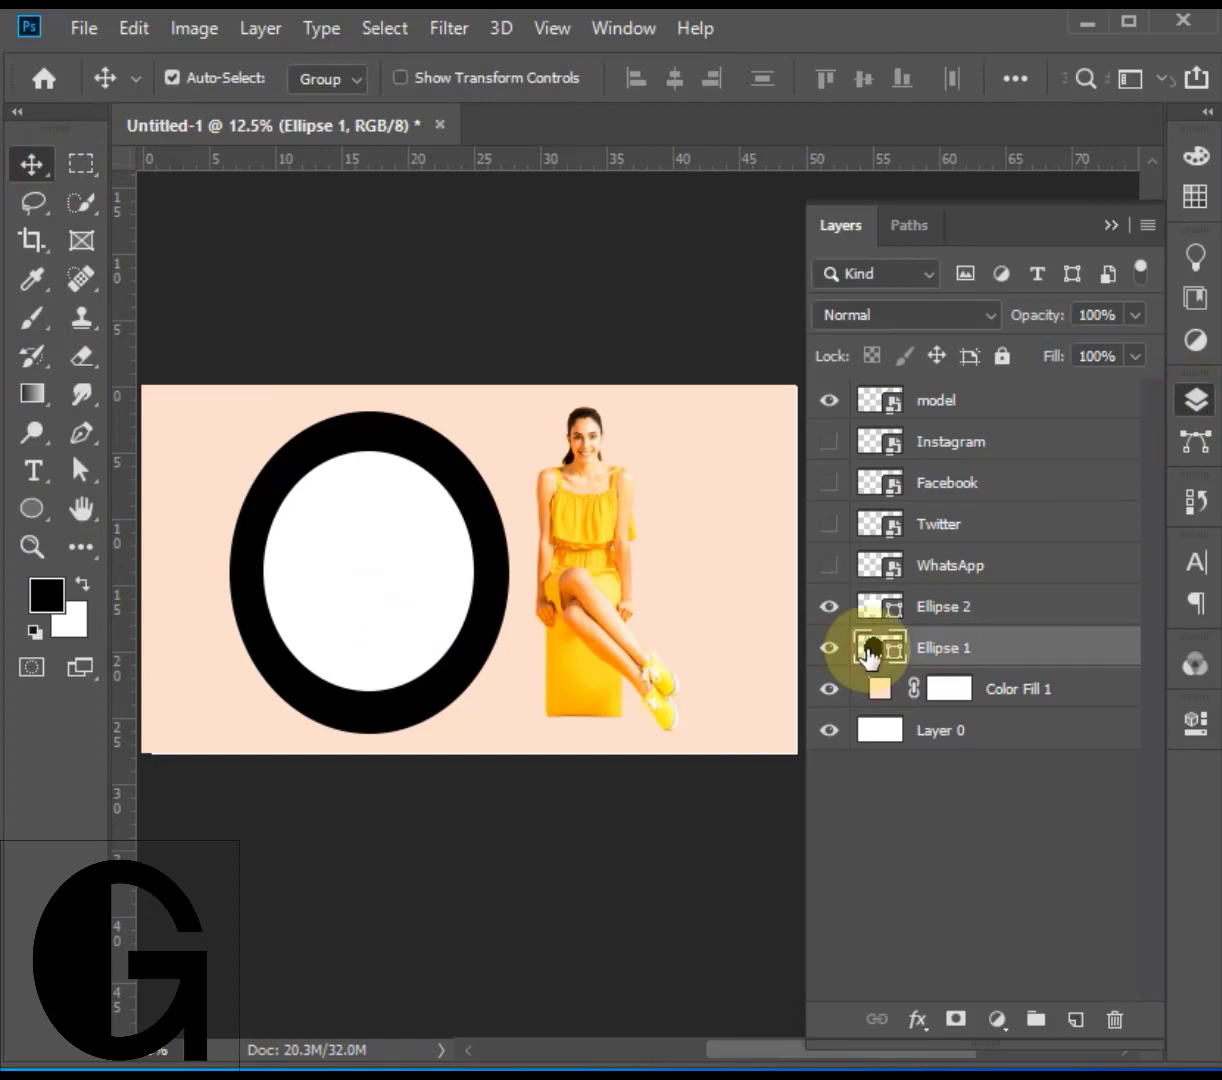
pyautogui.keyDown('ctrl'); pyautogui.click(870, 650); pyautogui.keyUp('ctrl')
pyautogui.click(866, 612)
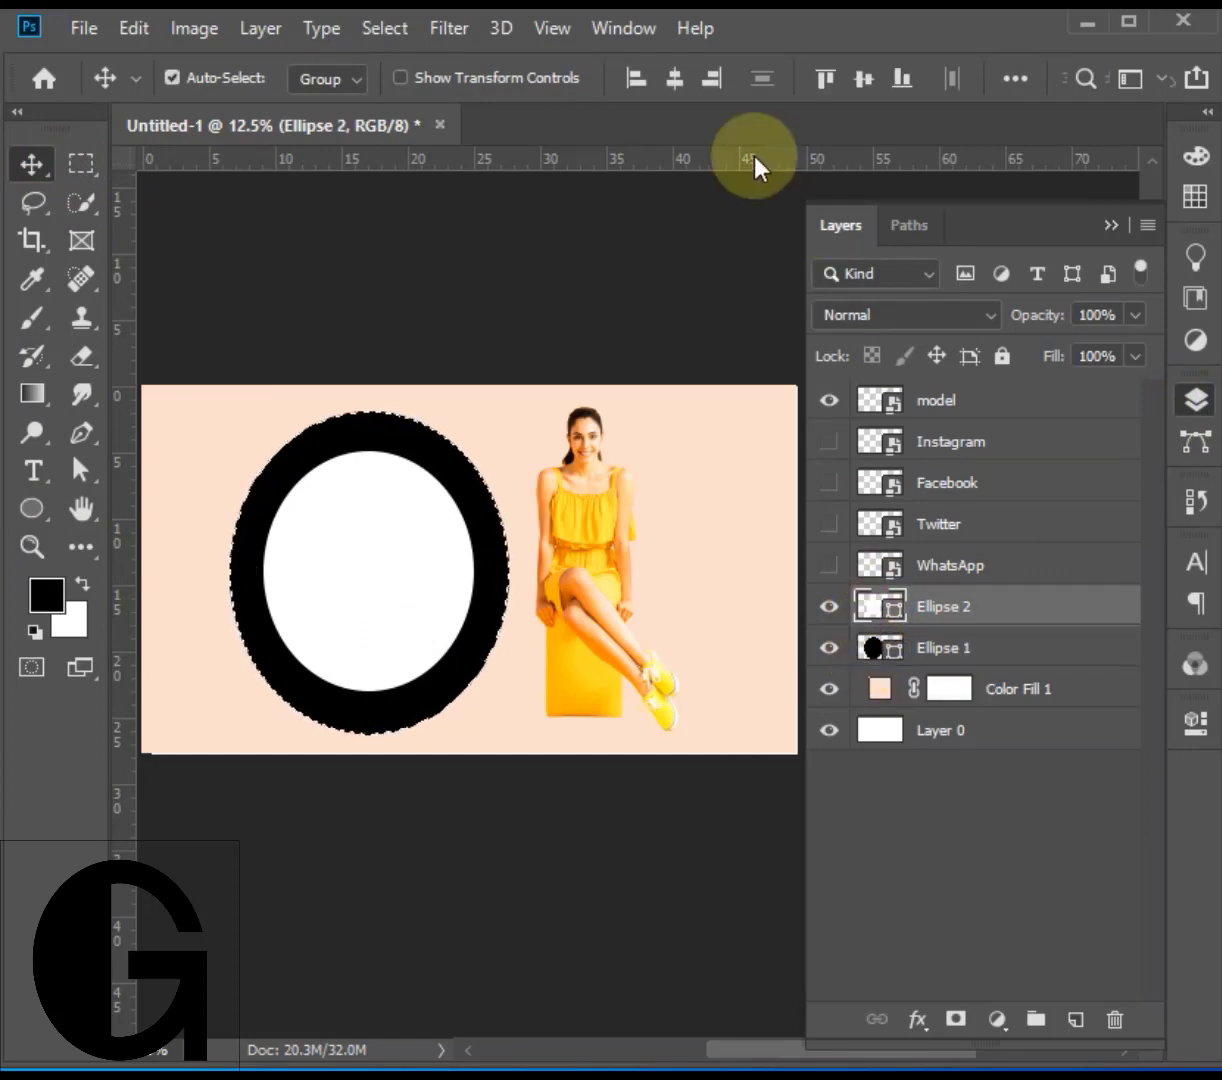
pyautogui.hotkey('ctrl', 'd')
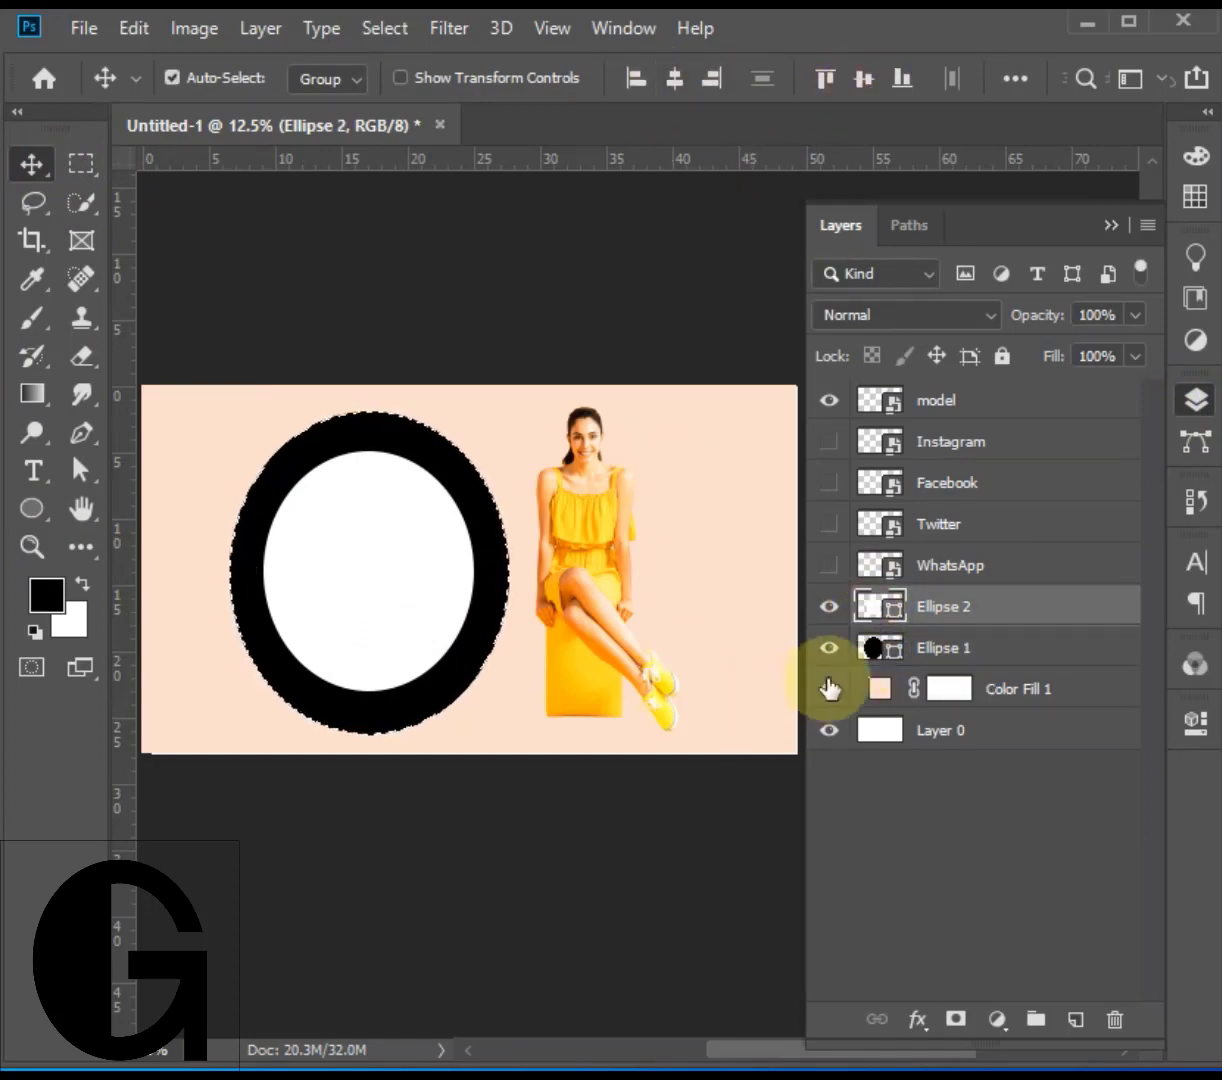
pyautogui.click(390, 592)
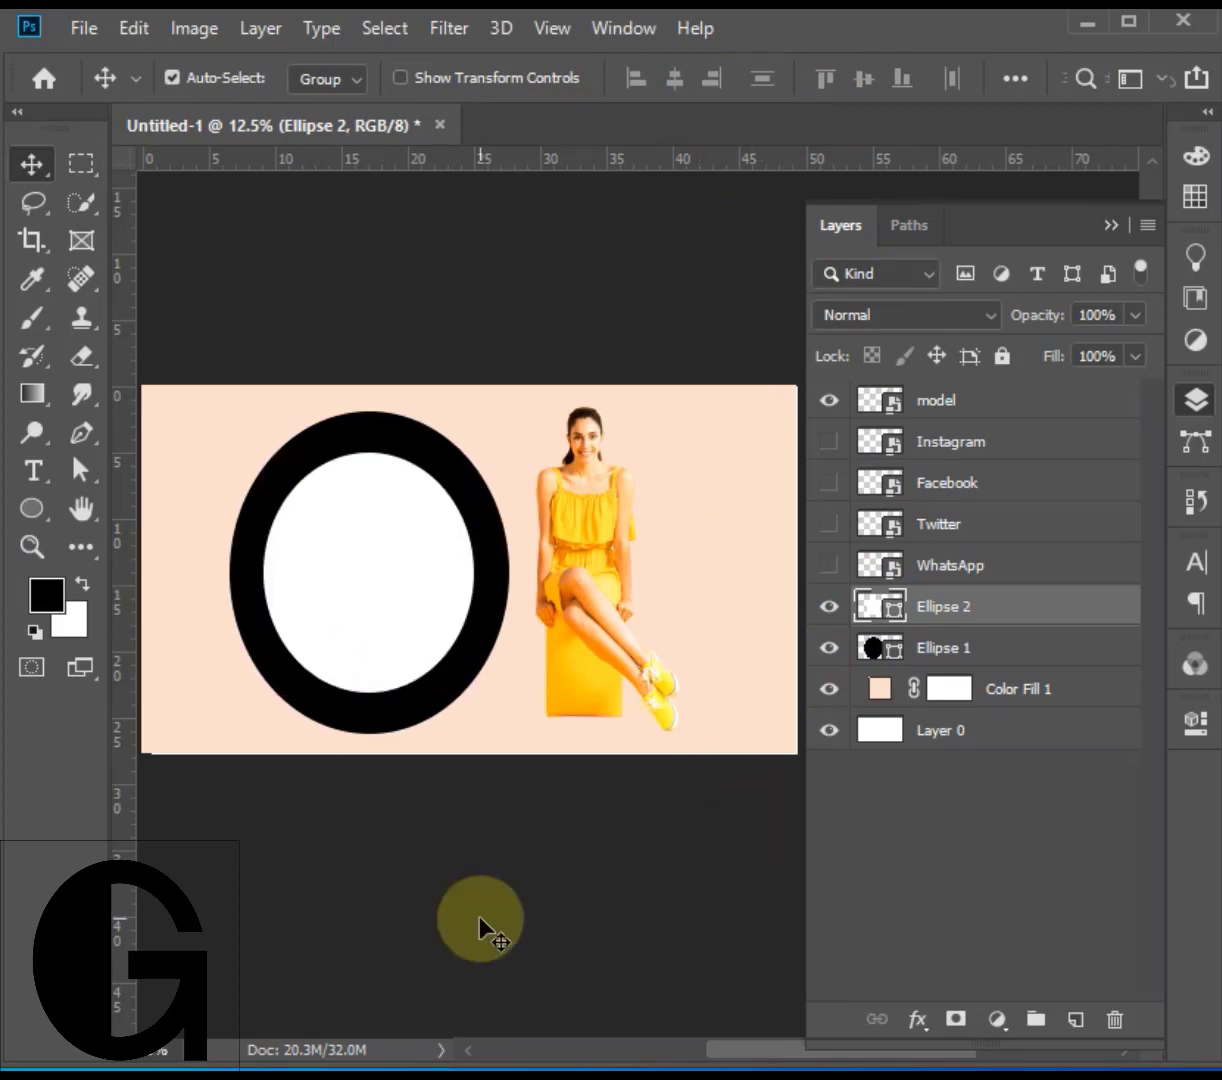
pyautogui.click(222, 428)
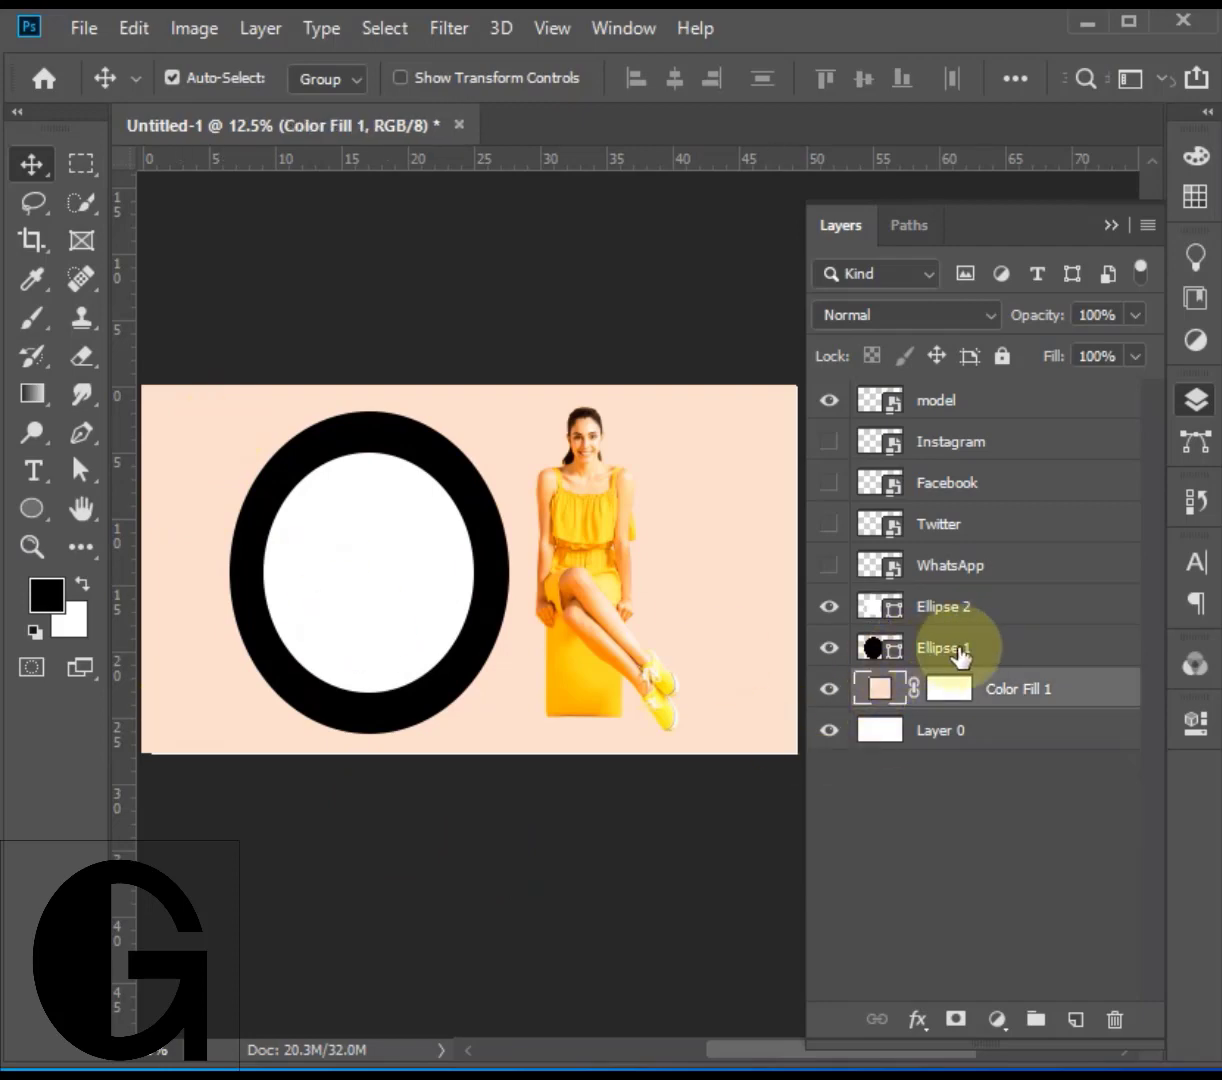
pyautogui.click(896, 627)
pyautogui.press('Delete')
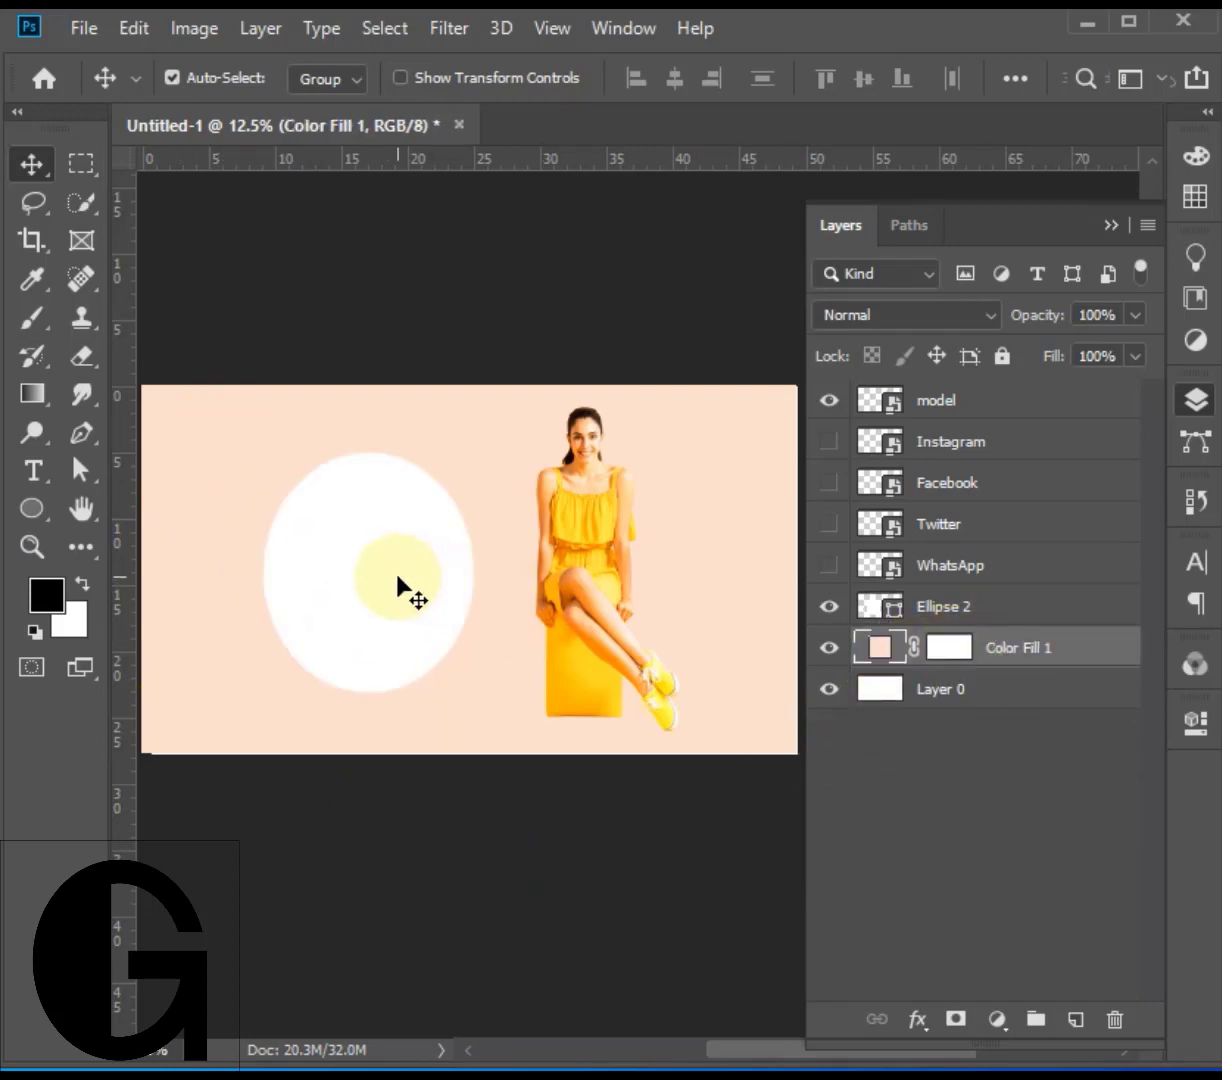
pyautogui.hotkey('ctrl', 'z')
# Load the outline of the white inner ellipse, Ellipse 2, as a selection
pyautogui.moveTo(82, 164); pyautogui.dragTo(137, 197)
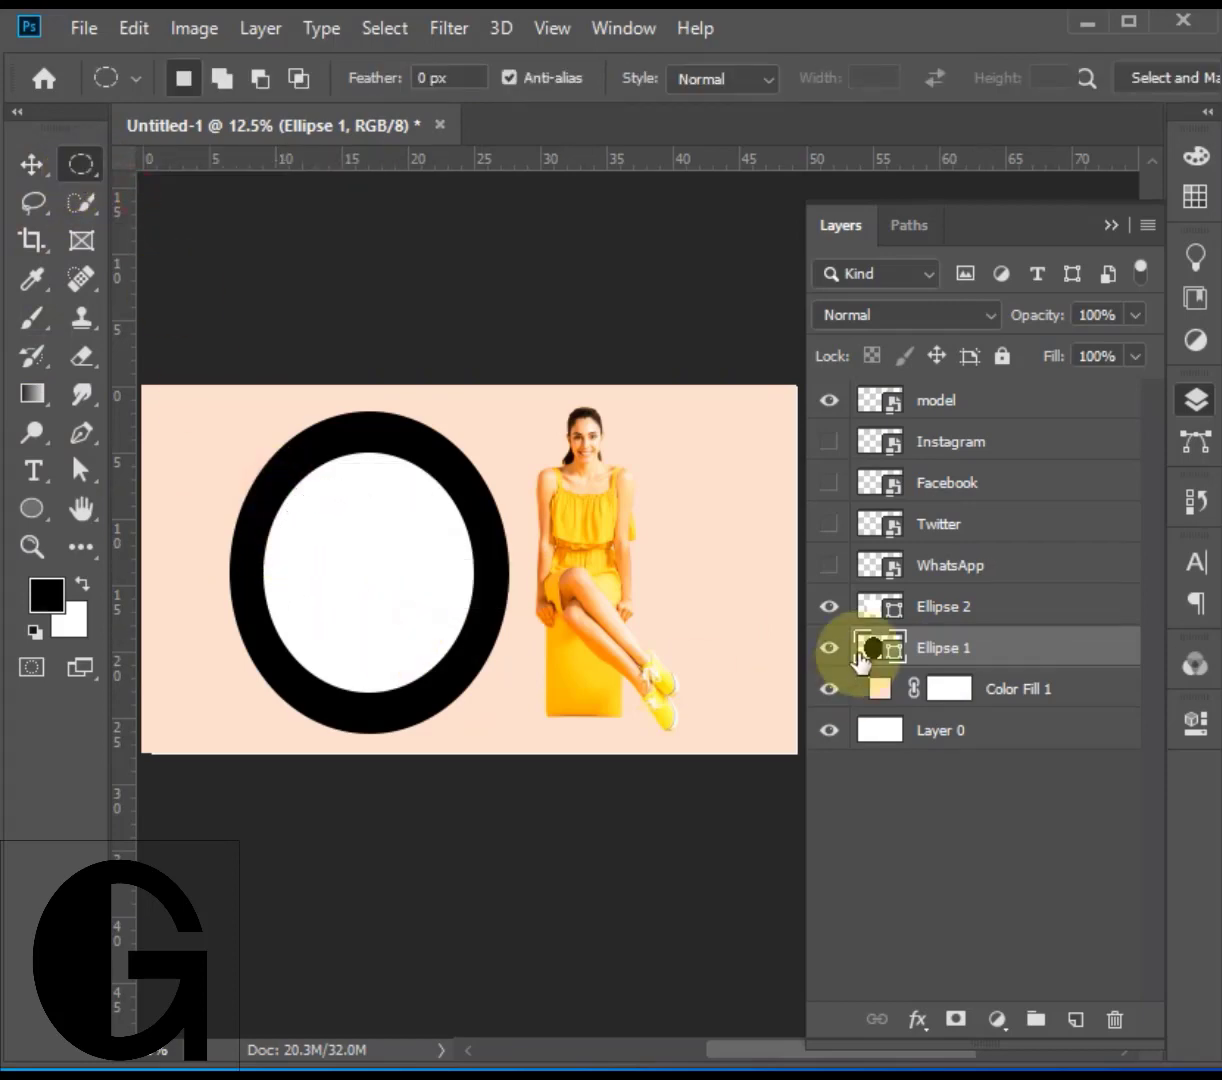
pyautogui.click(870, 608)
pyautogui.keyDown('ctrl'); pyautogui.click(870, 608); pyautogui.keyUp('ctrl')
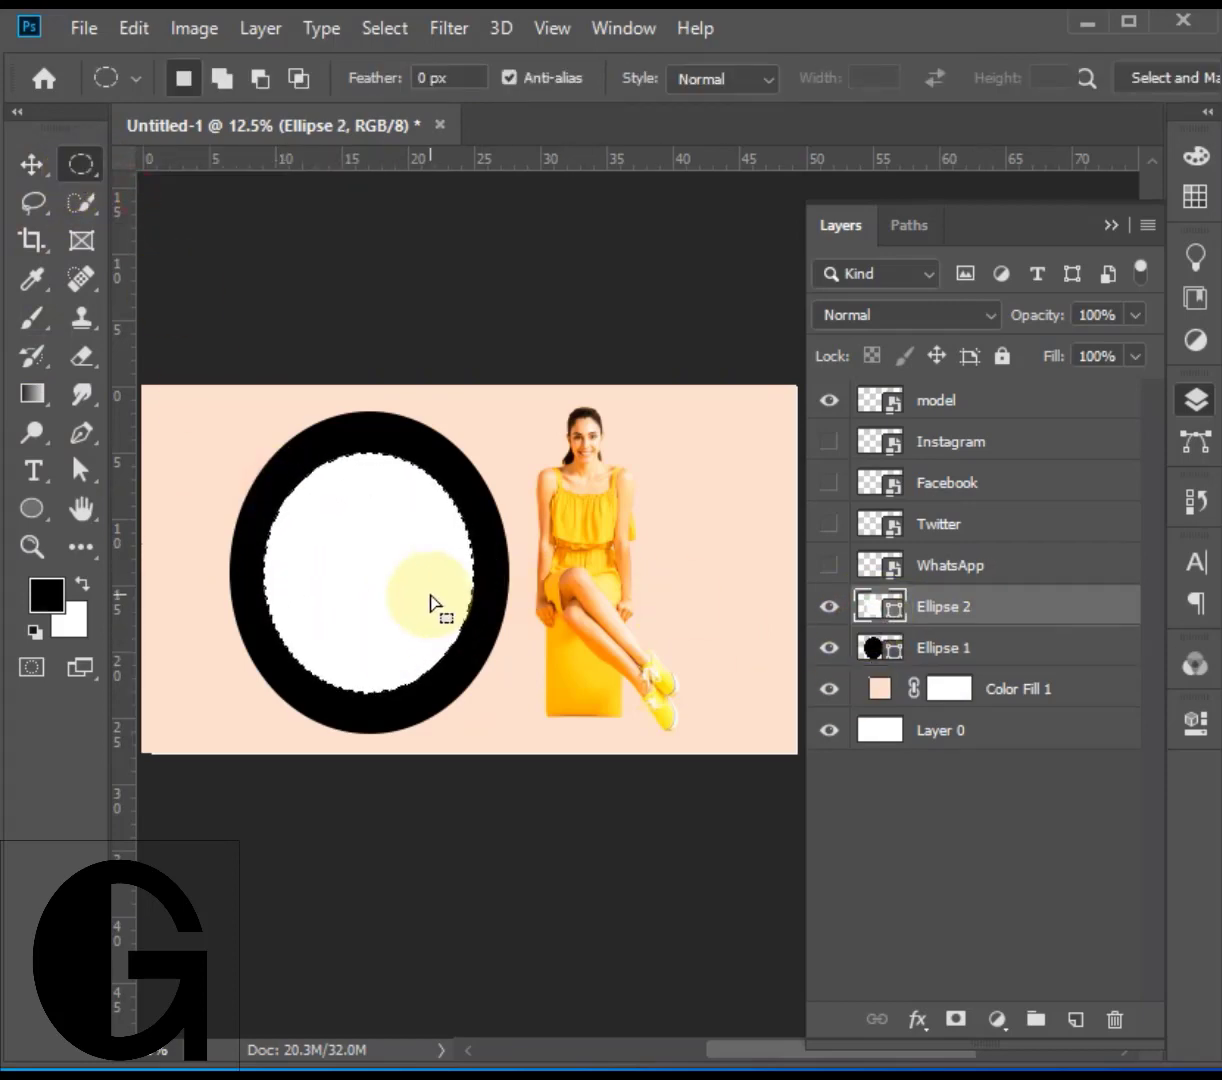
# Rasterize the black Ellipse 1 layer so its pixels can be edited, keeping the inner selection active
pyautogui.click(873, 648)
pyautogui.press('Delete')
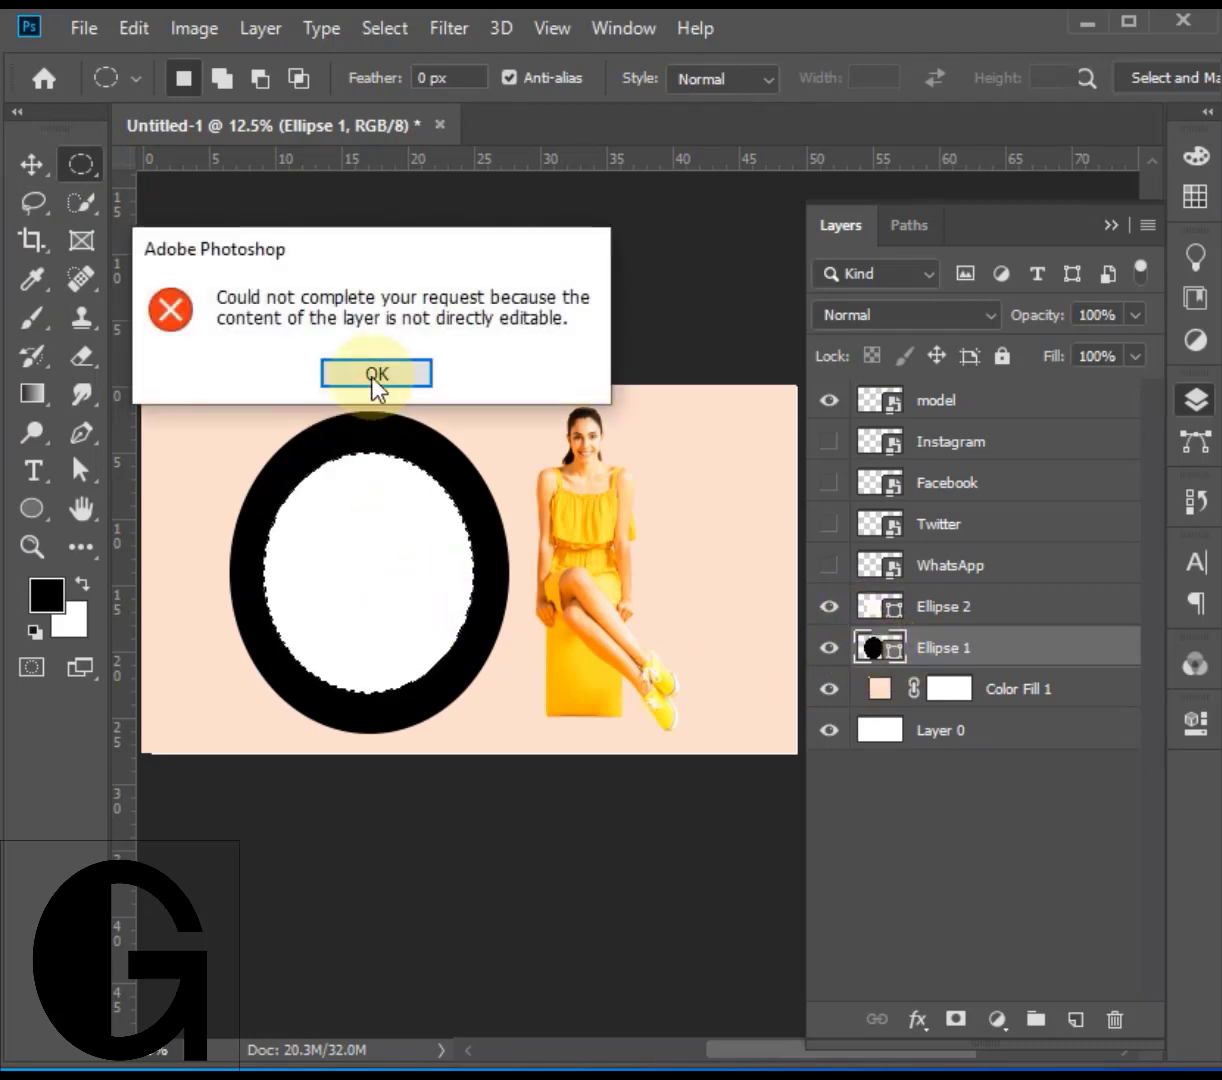
pyautogui.click(376, 373)
pyautogui.rightClick(987, 649)
pyautogui.click(740, 324)
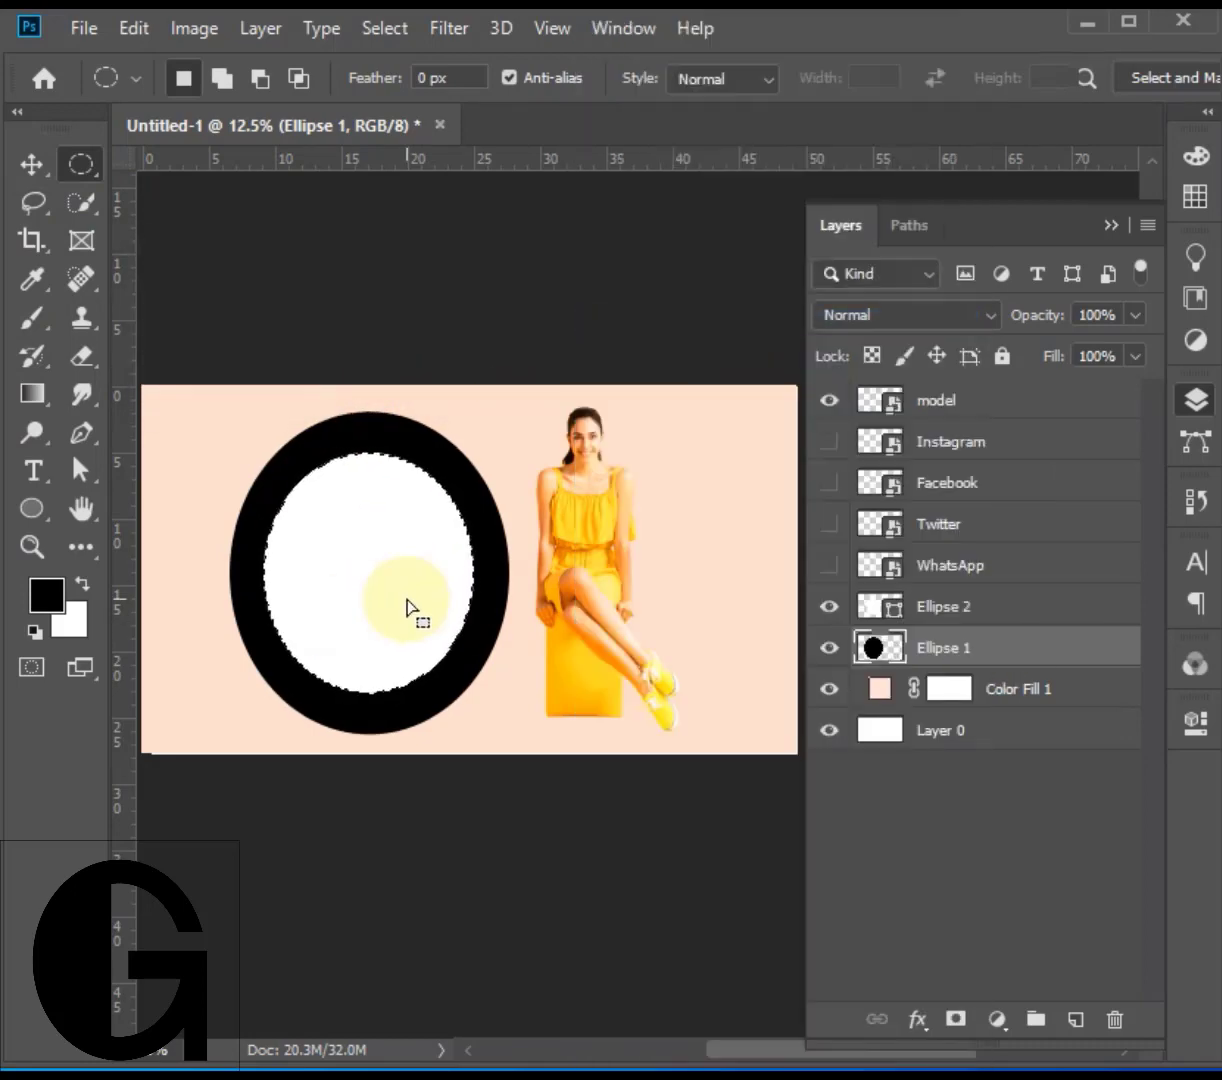
# Clear the selected centre from Ellipse 1 to leave a ring, and delete the Ellipse 2 layer
pyautogui.press('Delete')
pyautogui.click(828, 608)
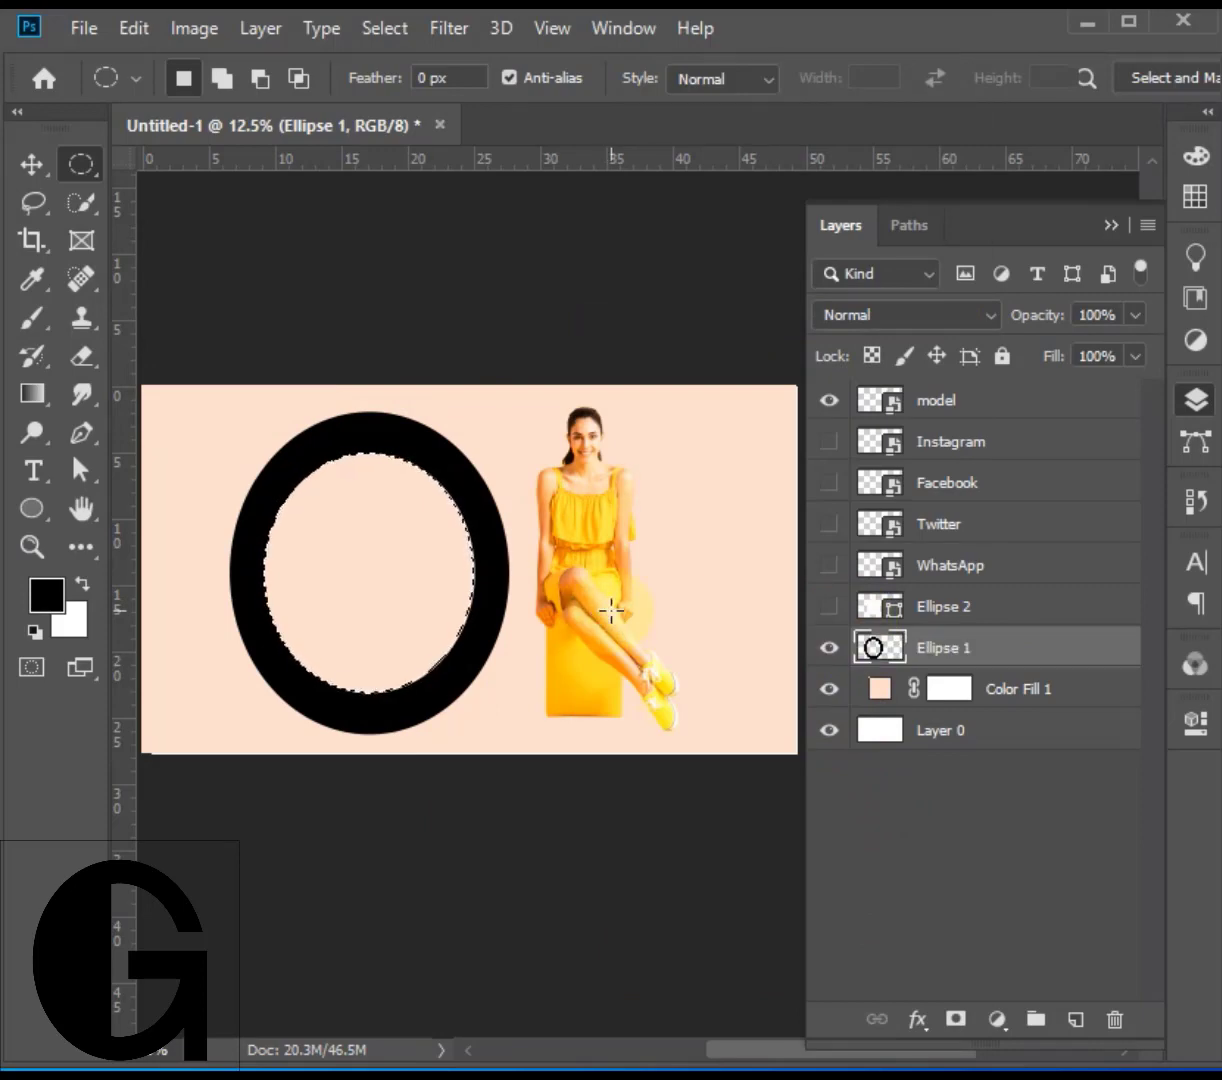
pyautogui.click(32, 165)
pyautogui.click(1009, 604)
pyautogui.click(828, 607)
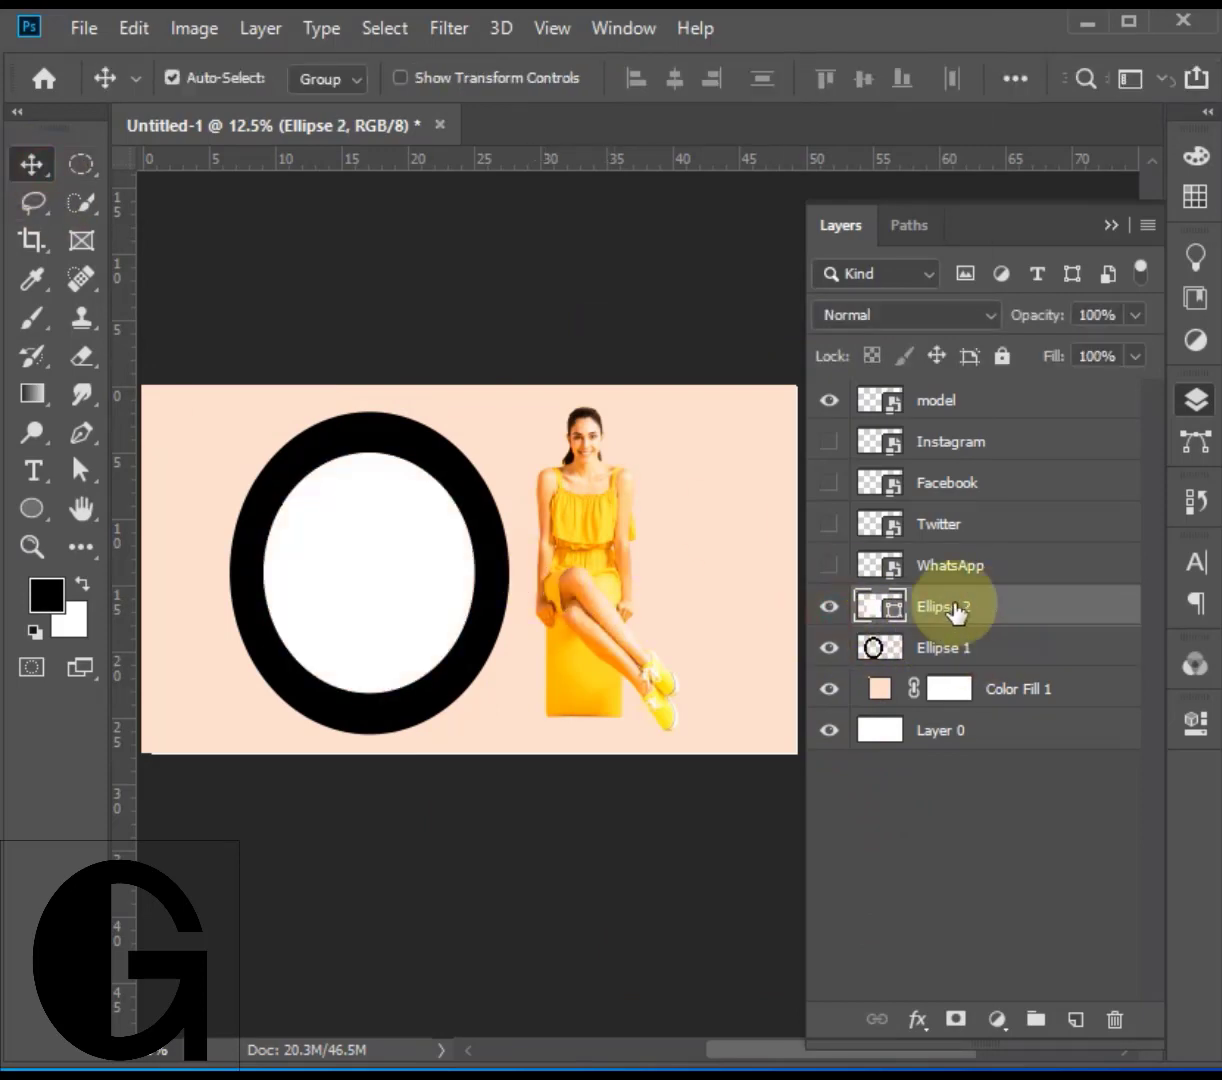
pyautogui.press('Delete')
# Add a Color Overlay effect to the ring layer, Ellipse 1
pyautogui.doubleClick(1113, 605)
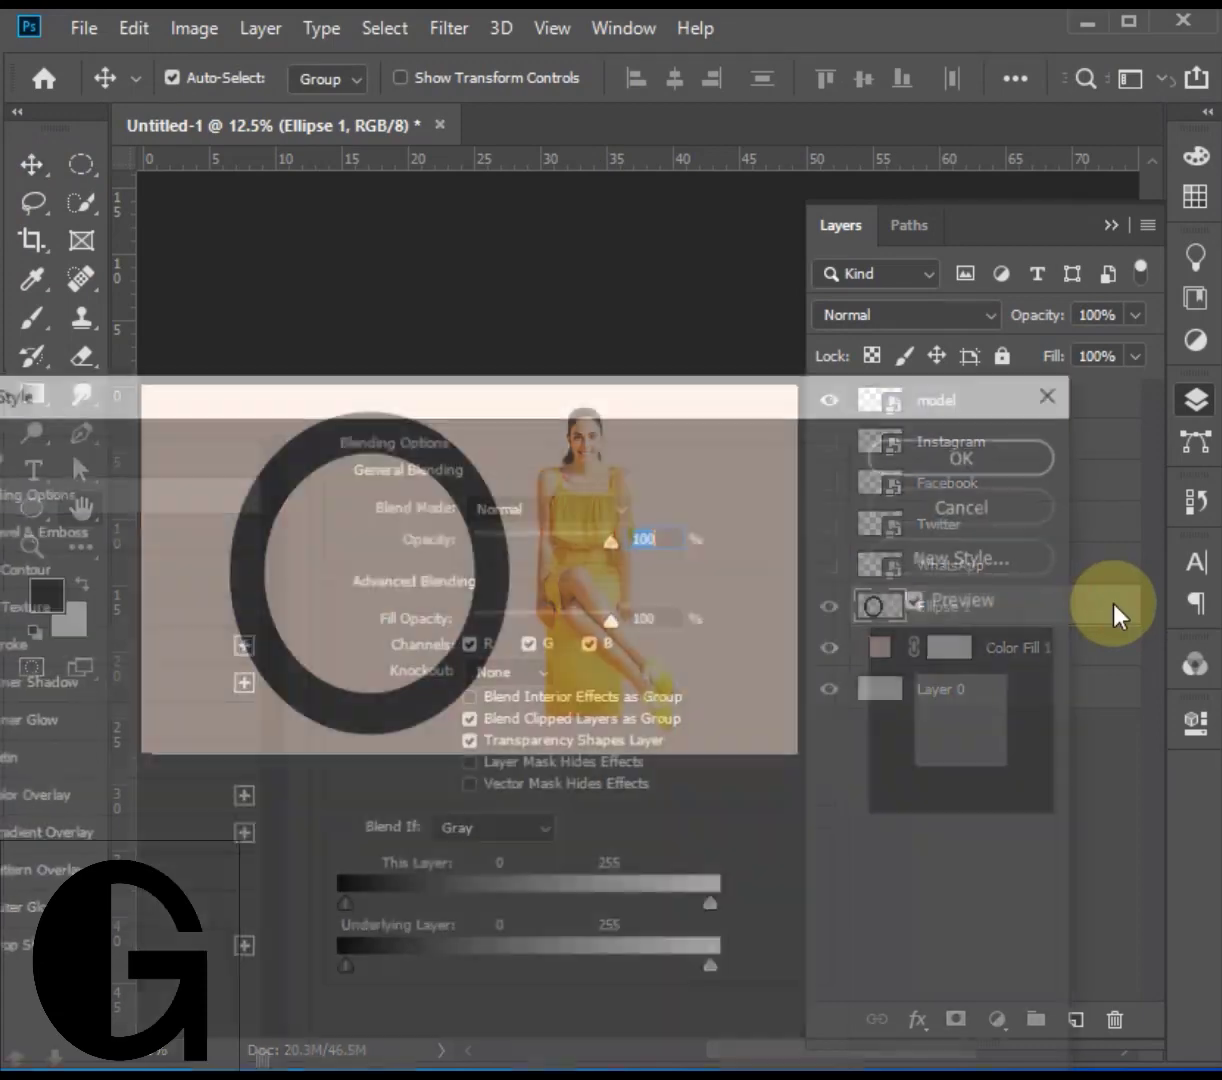
pyautogui.moveTo(213, 382); pyautogui.dragTo(648, 320)
pyautogui.click(546, 750)
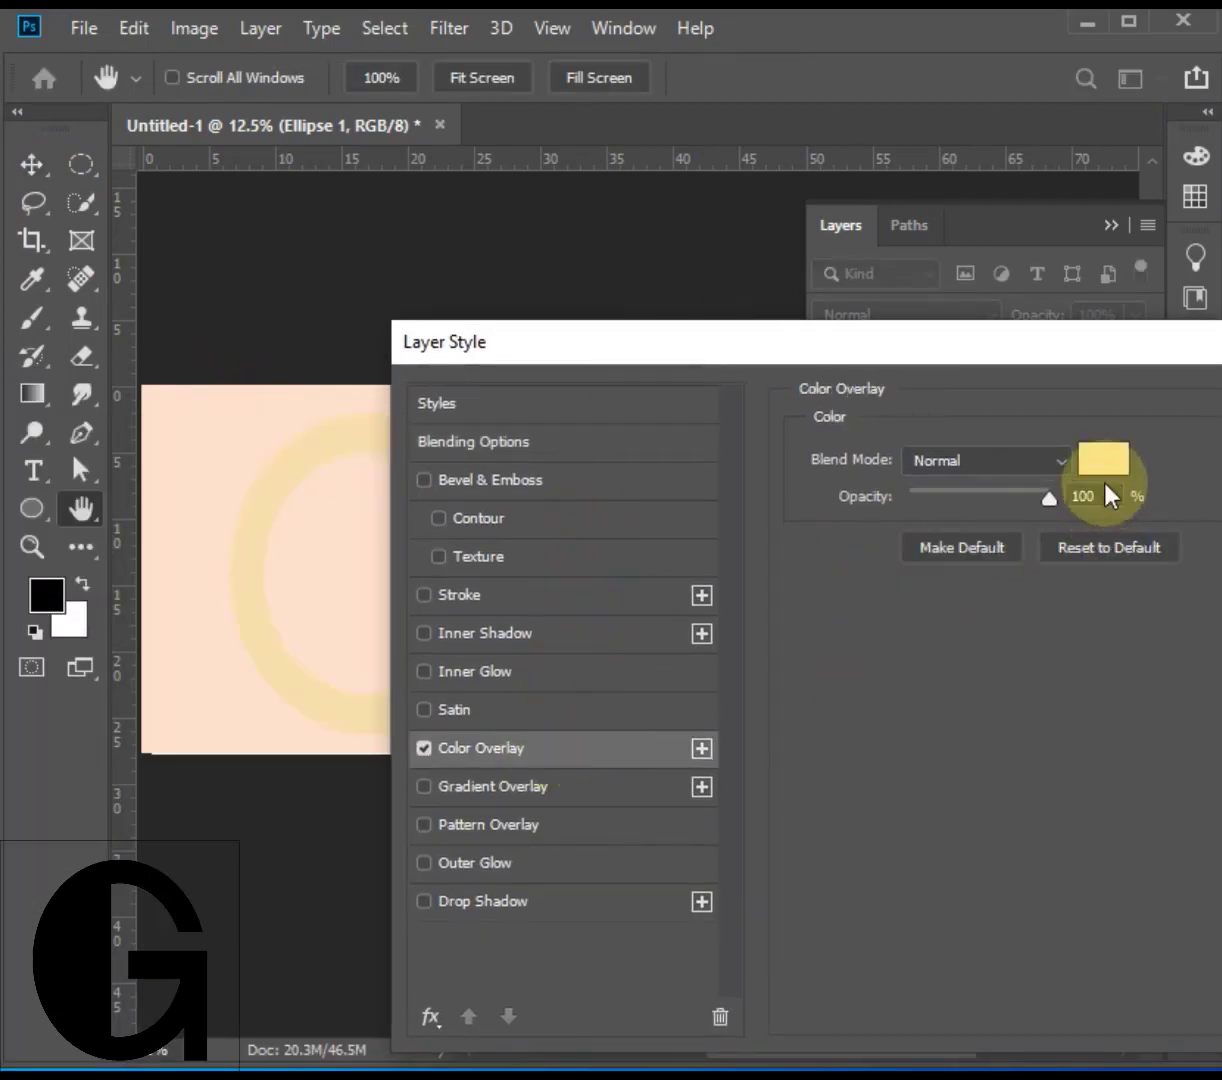
pyautogui.click(1102, 460)
pyautogui.click(1155, 566)
pyautogui.moveTo(846, 354); pyautogui.dragTo(633, 603)
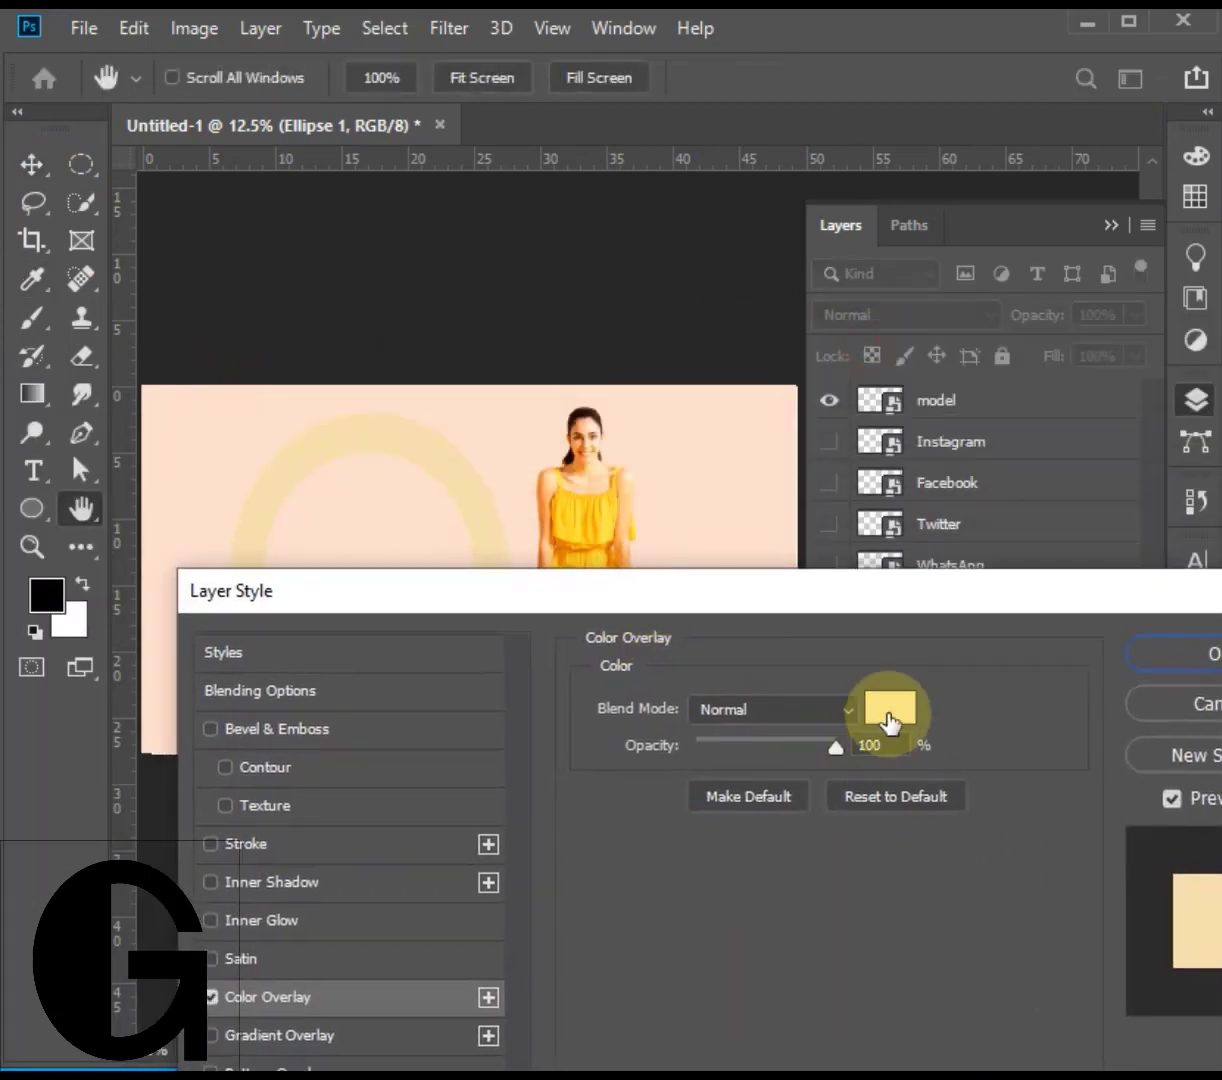
# Set the ring's overlay to a bright lemon yellow and move the ring around the model
pyautogui.click(889, 715)
pyautogui.moveTo(718, 479); pyautogui.dragTo(643, 615)
pyautogui.click(606, 518)
pyautogui.moveTo(684, 687); pyautogui.dragTo(829, 627)
pyautogui.moveTo(838, 990); pyautogui.dragTo(833, 975)
pyautogui.press('Return')
pyautogui.press('Return')
pyautogui.press('v')
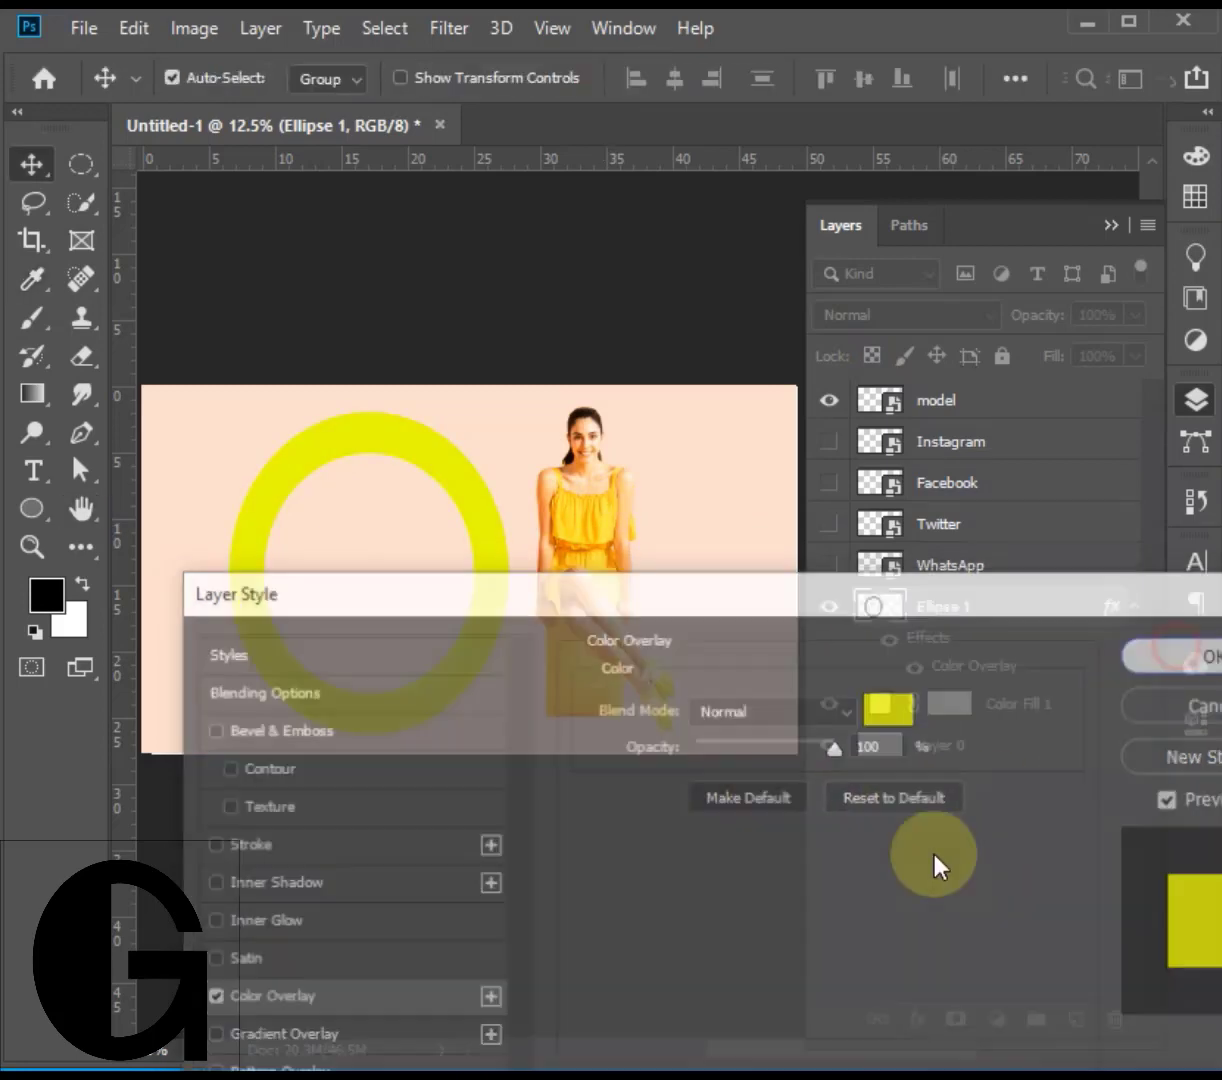
pyautogui.moveTo(499, 518); pyautogui.dragTo(691, 484)
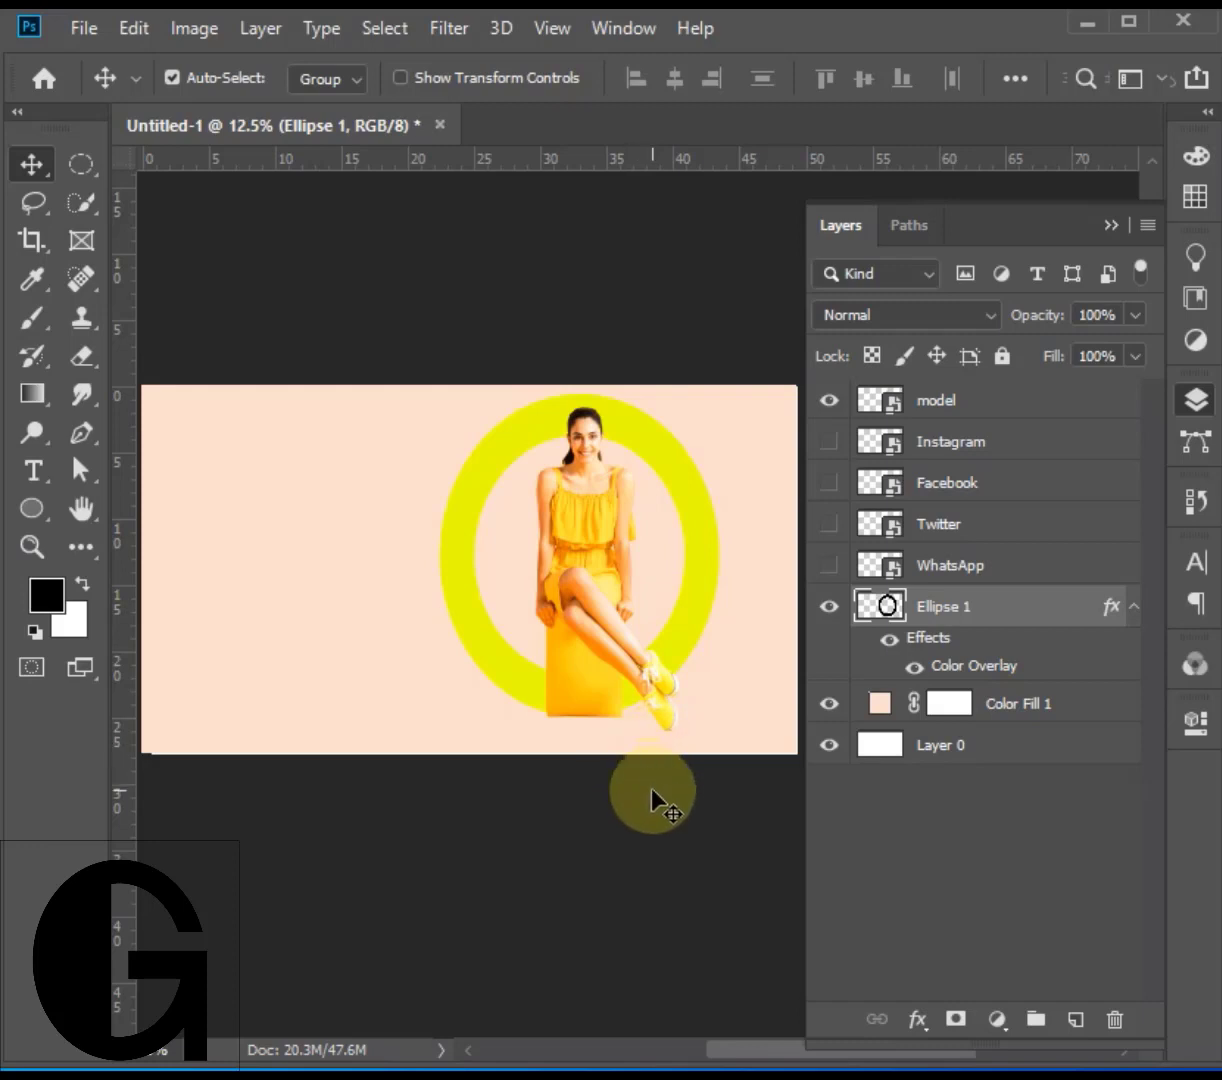
# Duplicate the ring at about 50.56% scale, placing one copy across the canvas's lower edge and another across its upper edge near the left corner
pyautogui.moveTo(704, 588); pyautogui.dragTo(424, 860)
pyautogui.hotkey('ctrl', 't')
pyautogui.moveTo(445, 663); pyautogui.dragTo(300, 824)
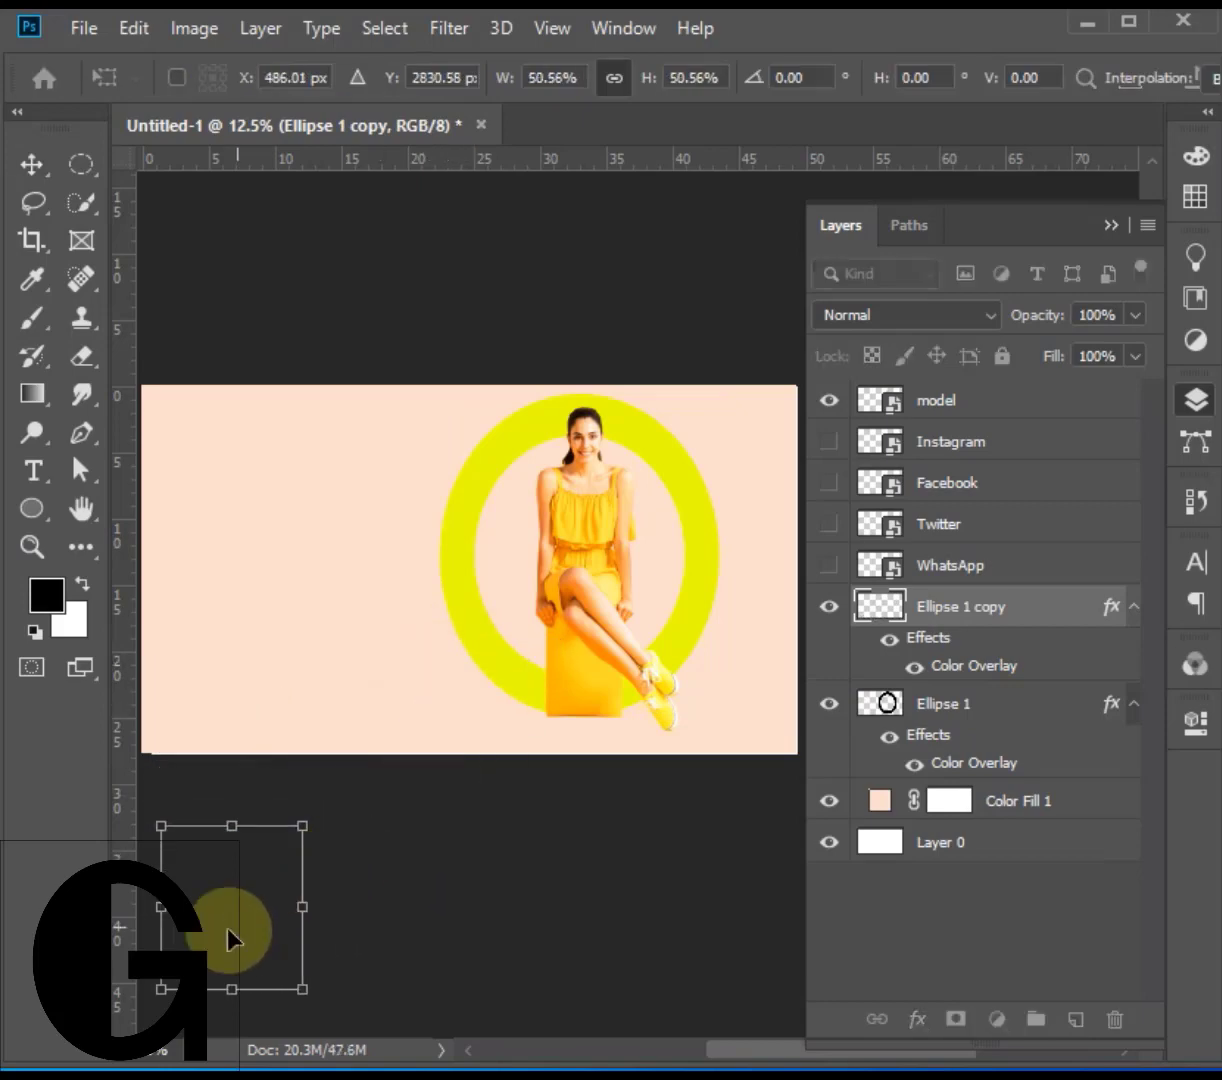
pyautogui.moveTo(228, 936); pyautogui.dragTo(432, 808)
pyautogui.click(32, 164)
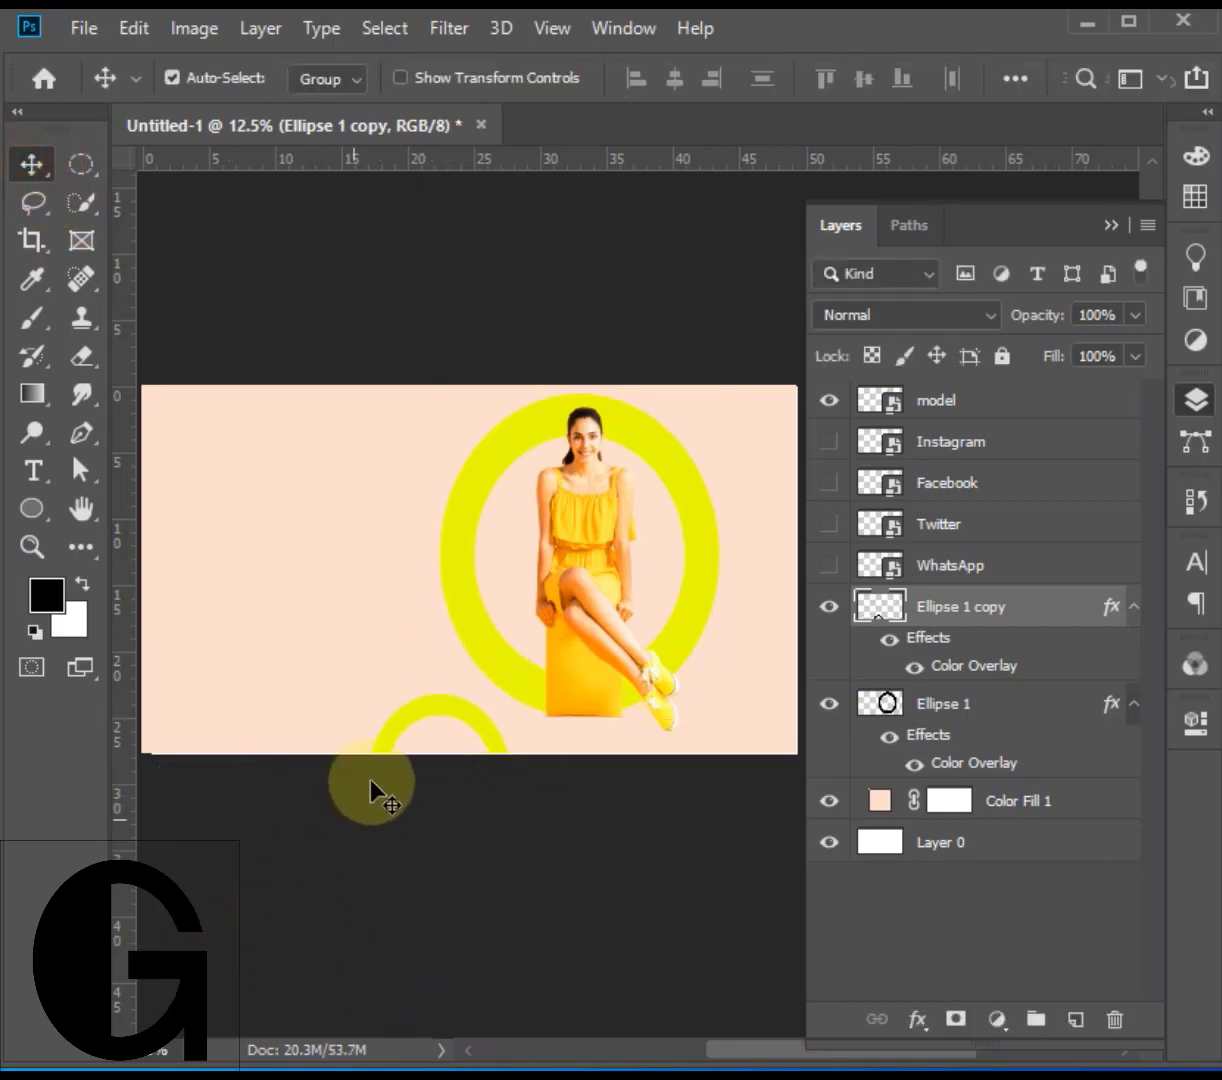
pyautogui.moveTo(431, 713); pyautogui.dragTo(222, 293)
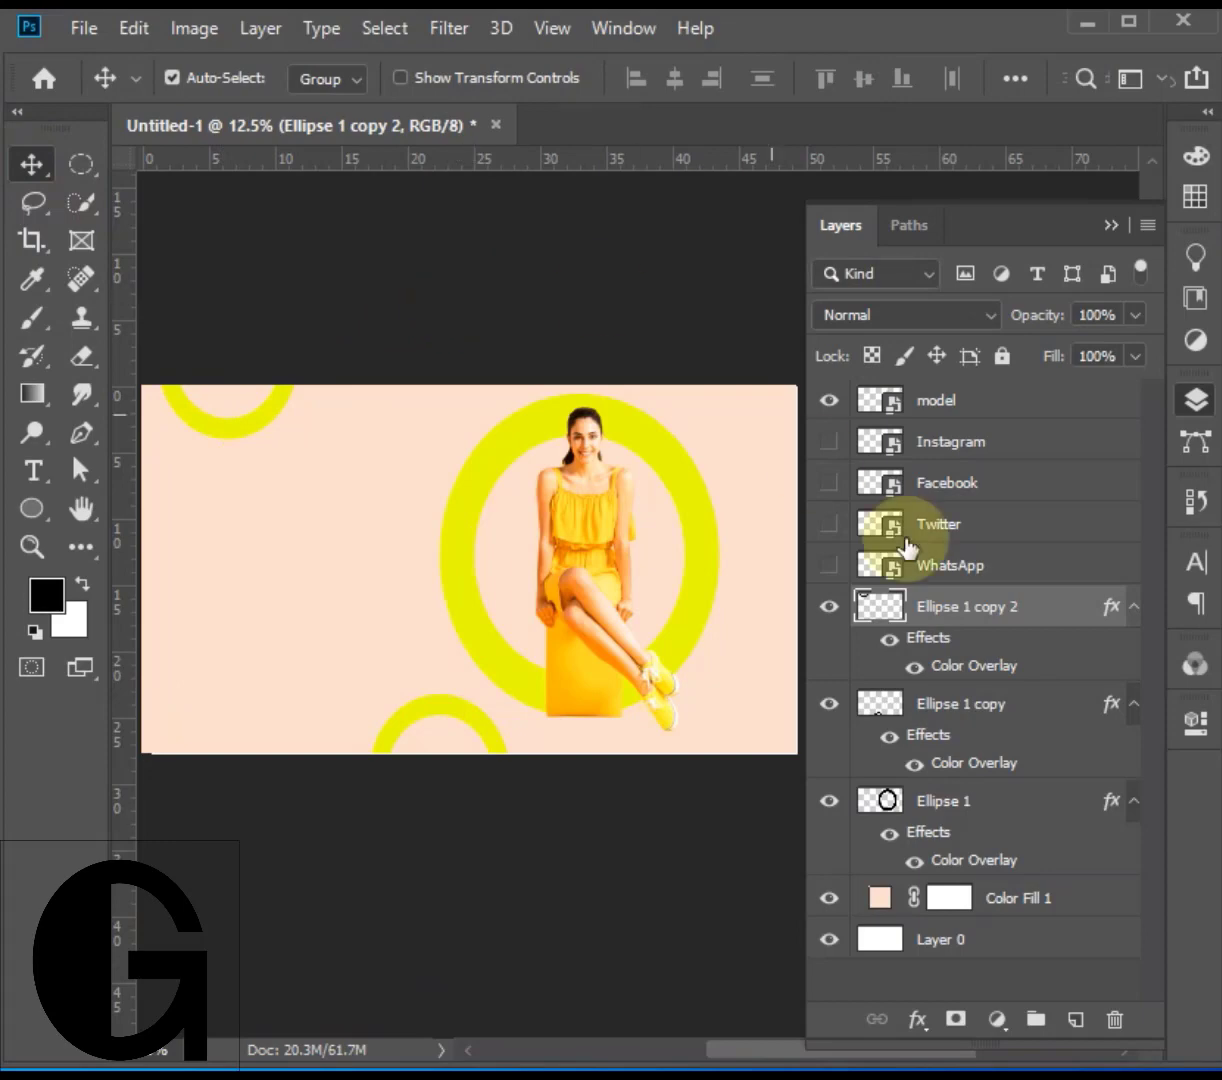
# Show the Instagram, Facebook, Twitter and WhatsApp layers and move the model layer beneath them
pyautogui.moveTo(829, 565); pyautogui.dragTo(836, 456)
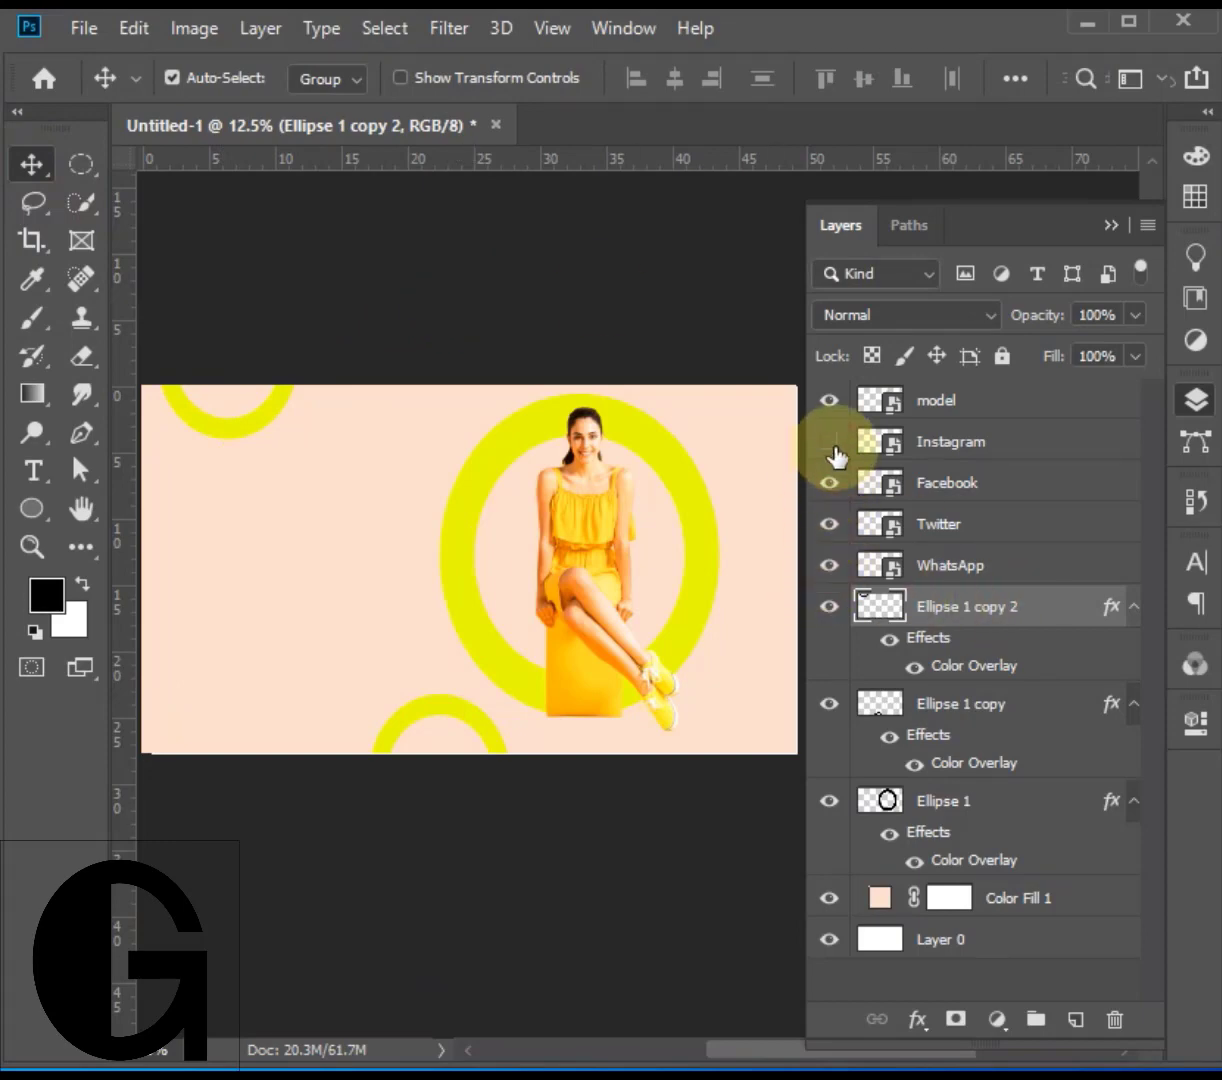
pyautogui.moveTo(954, 398); pyautogui.dragTo(985, 595)
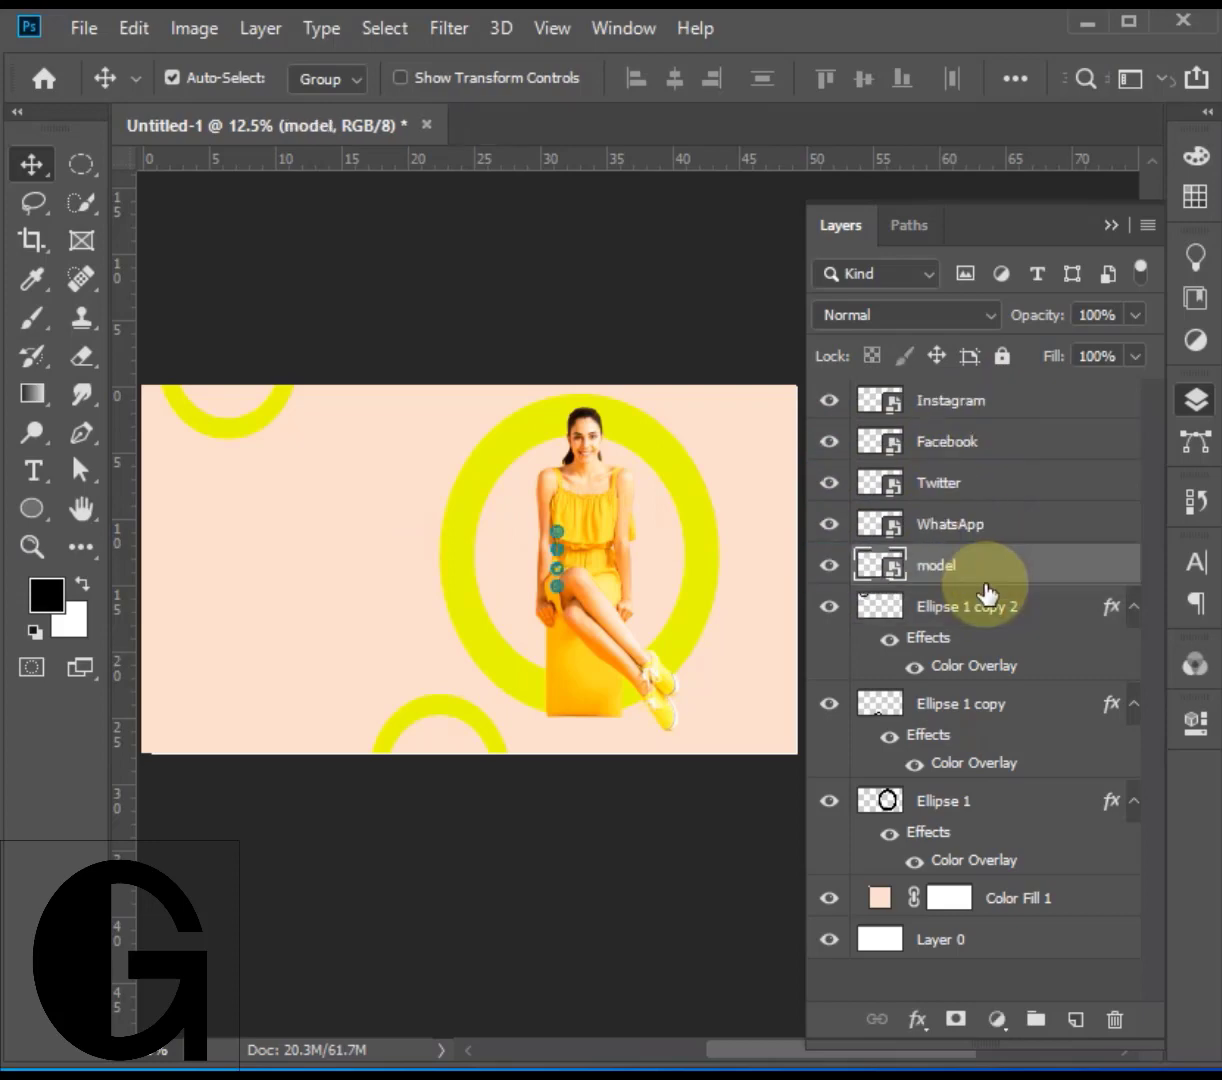
# Scale the four social media icons together to about 132.37% and place them near the canvas's right edge
pyautogui.click(965, 398)
pyautogui.keyDown('shift'); pyautogui.click(1005, 530); pyautogui.keyUp('shift')
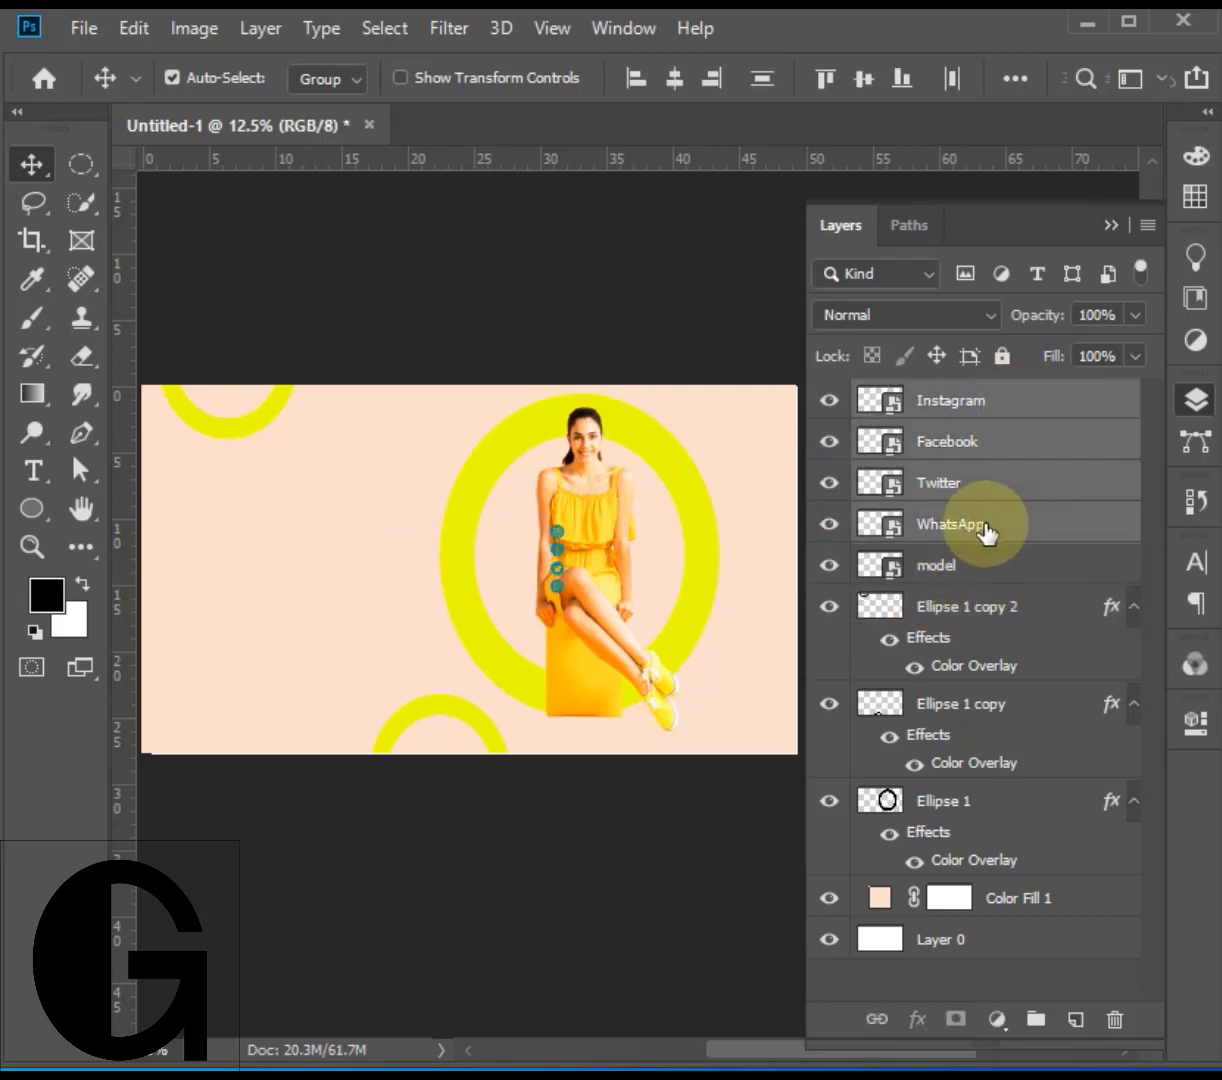
pyautogui.hotkey('ctrl', 't')
pyautogui.moveTo(565, 522); pyautogui.dragTo(772, 507)
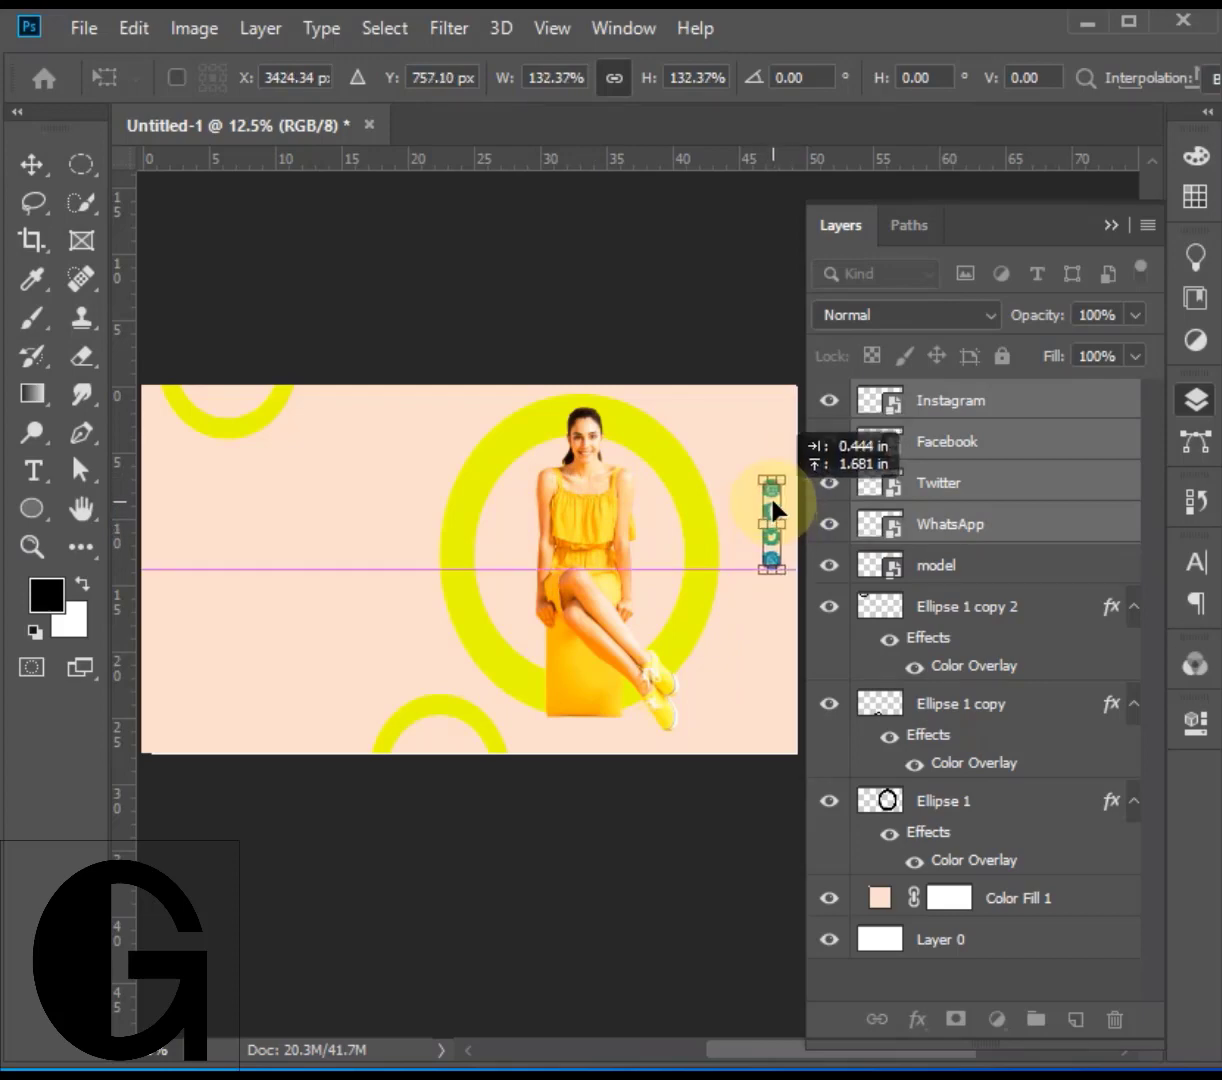
pyautogui.click(33, 164)
pyautogui.click(1069, 400)
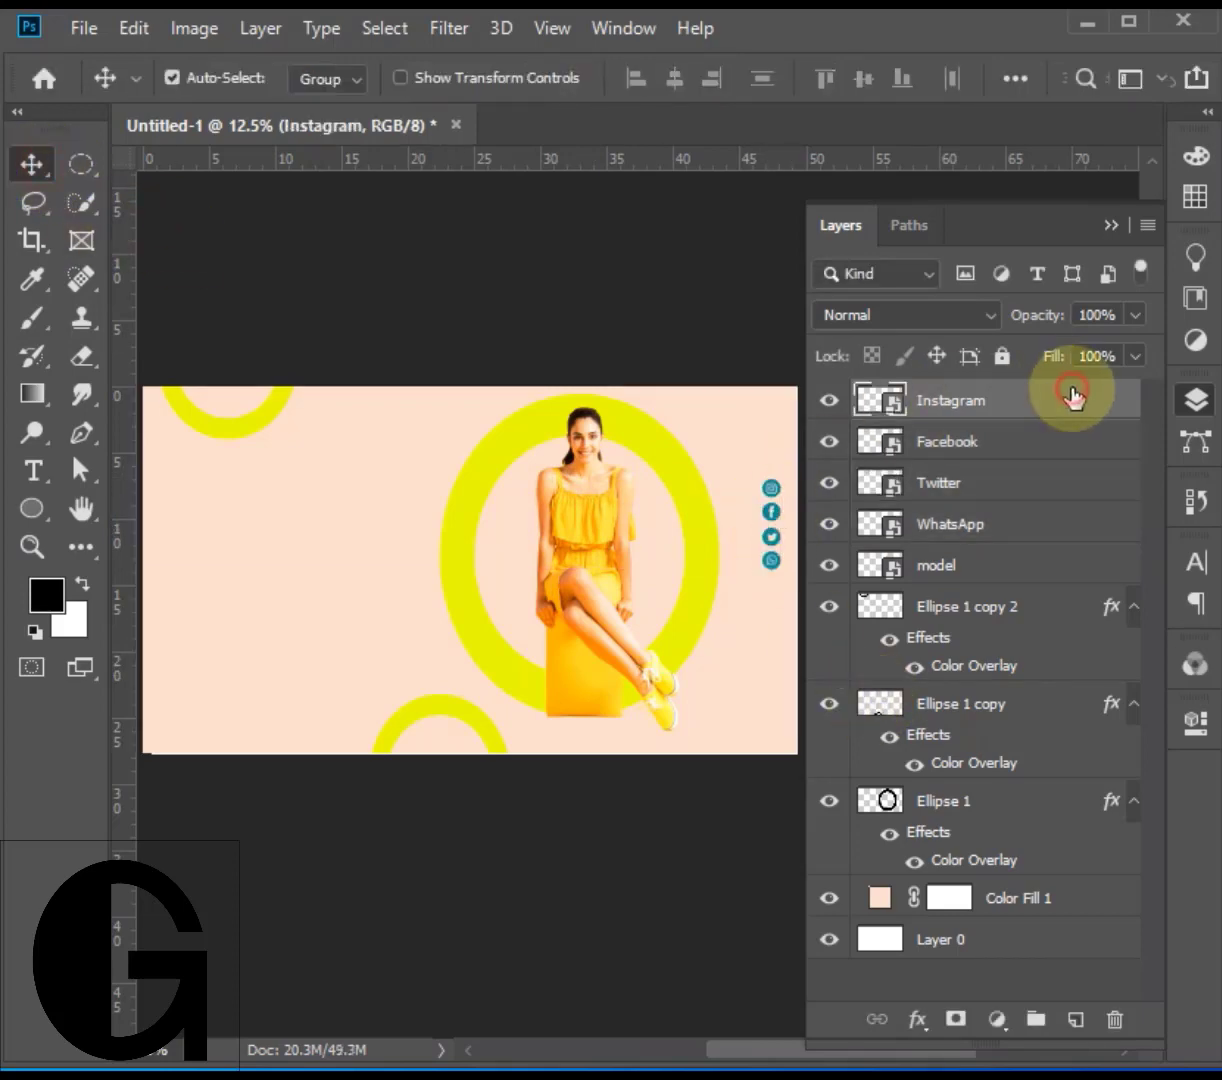
# Draw a black rectangle about 170 px wide and 538 px high covering the four social media icons
pyautogui.moveTo(33, 508); pyautogui.dragTo(190, 507)
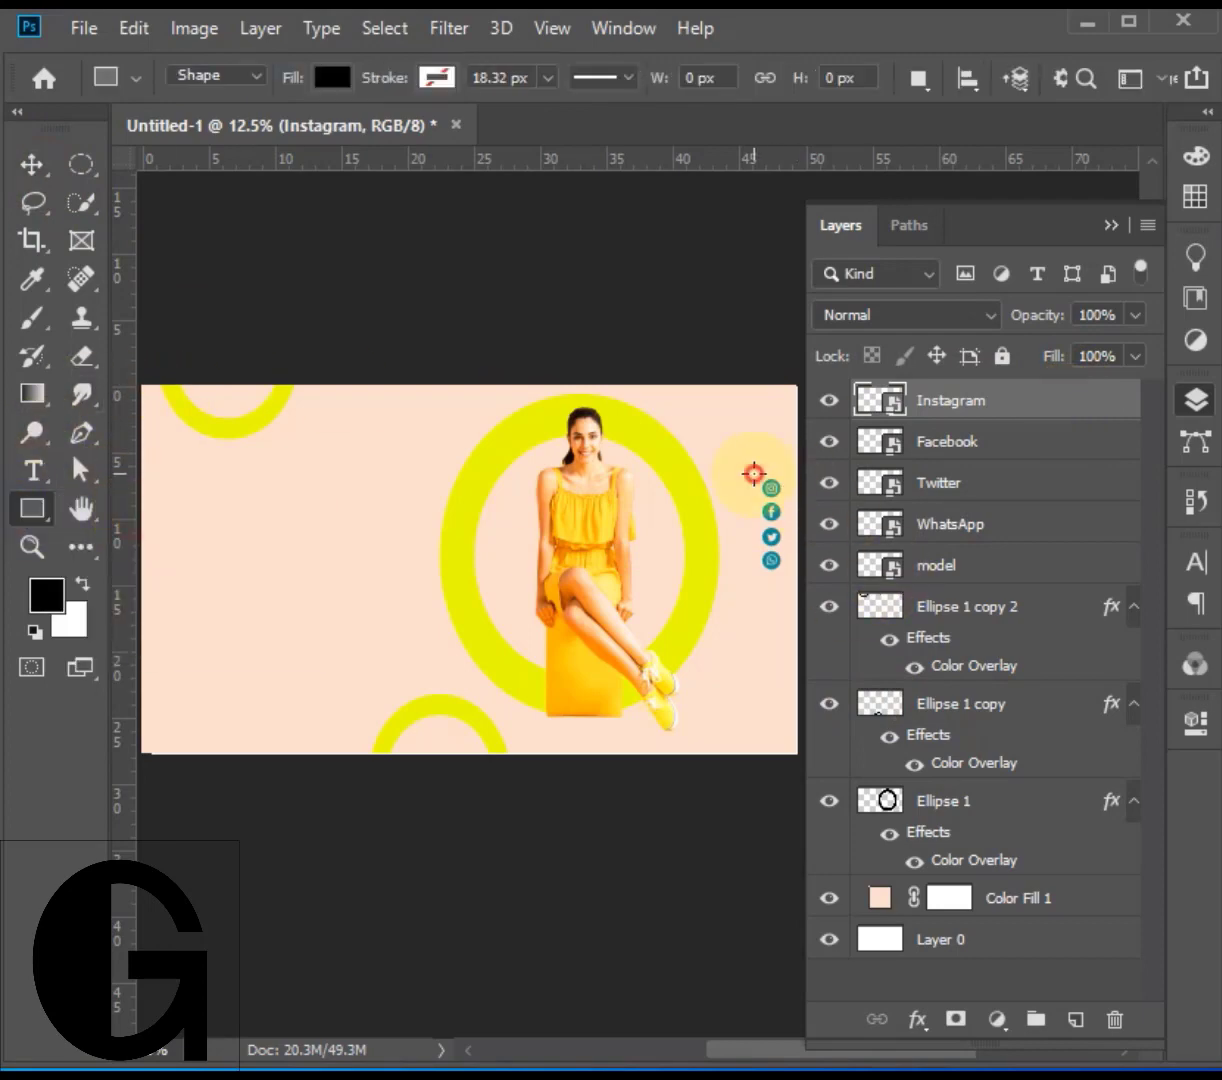
pyautogui.moveTo(754, 473); pyautogui.dragTo(786, 573)
pyautogui.click(1196, 399)
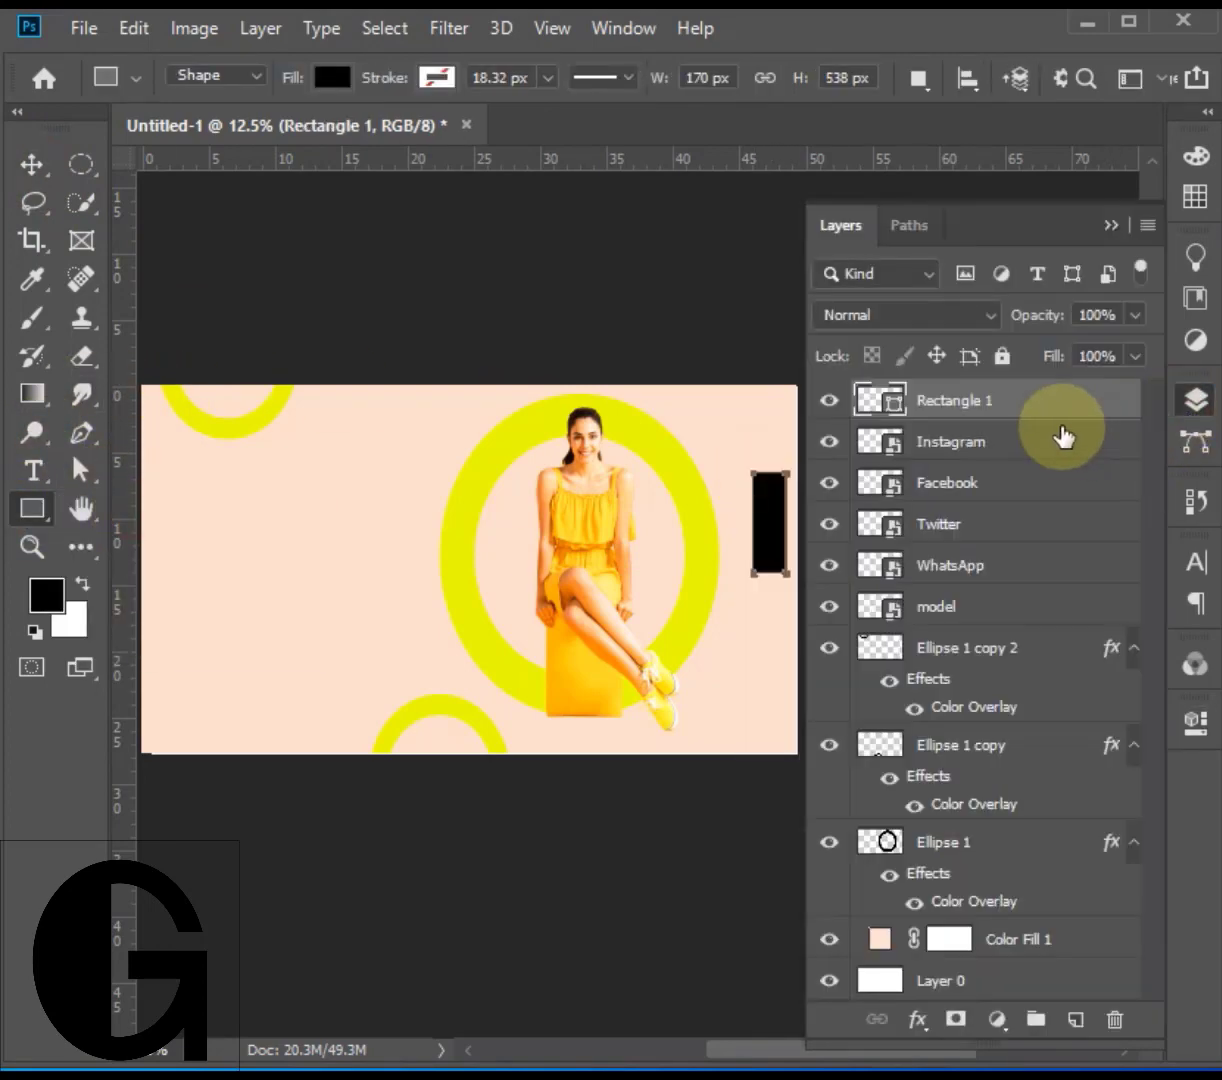
# Try to clip the black rectangle to the Instagram icon layer alone
pyautogui.rightClick(1058, 407)
pyautogui.click(1000, 439)
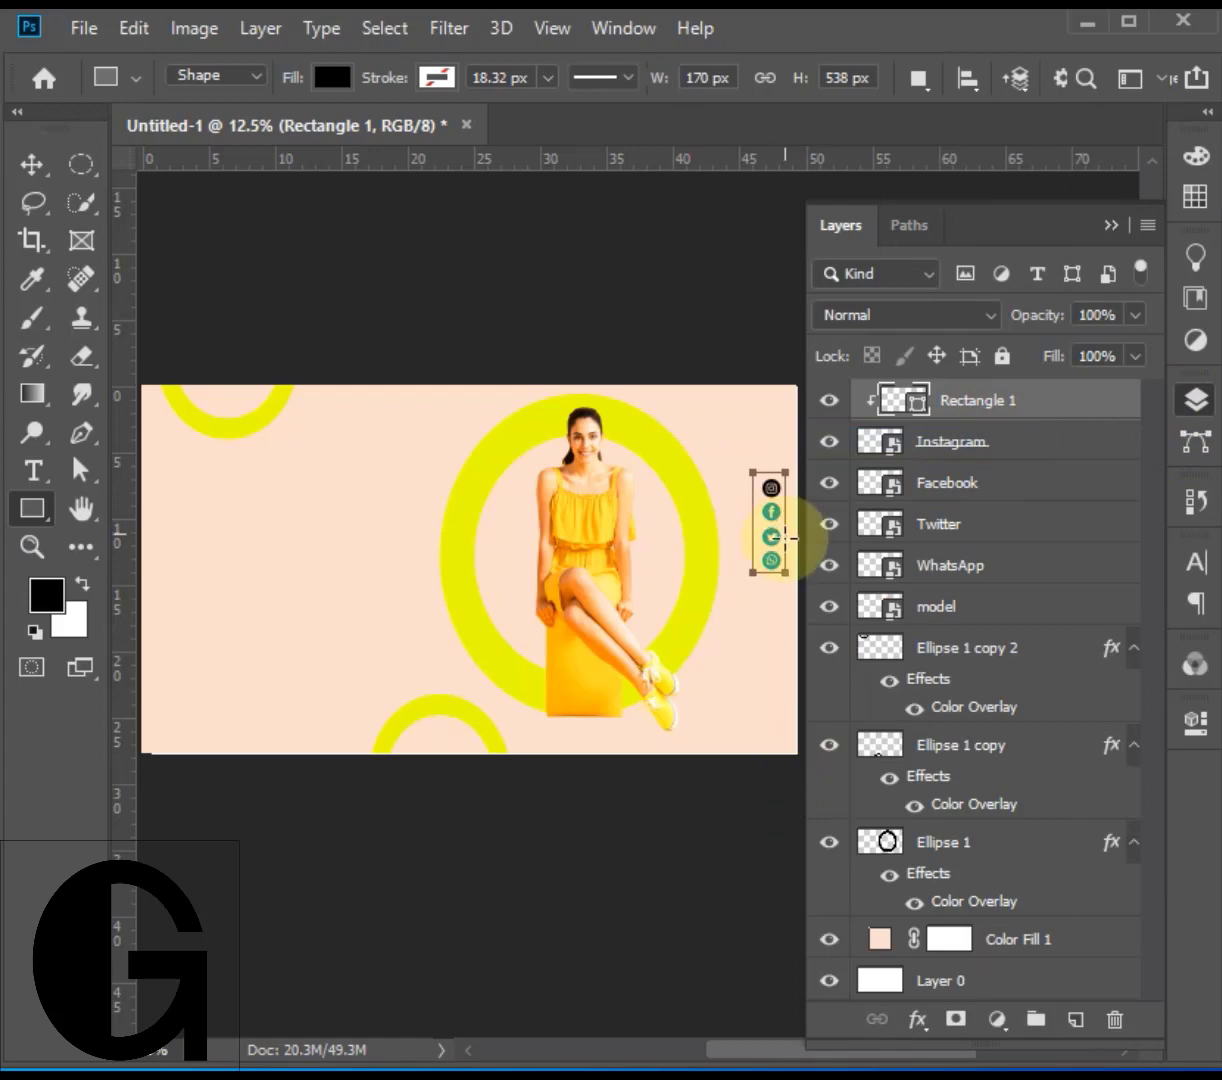
pyautogui.hotkey('ctrl', 'z')
# Group the Instagram, Facebook, Twitter and WhatsApp layers and clip the black rectangle to that group
pyautogui.click(1023, 447)
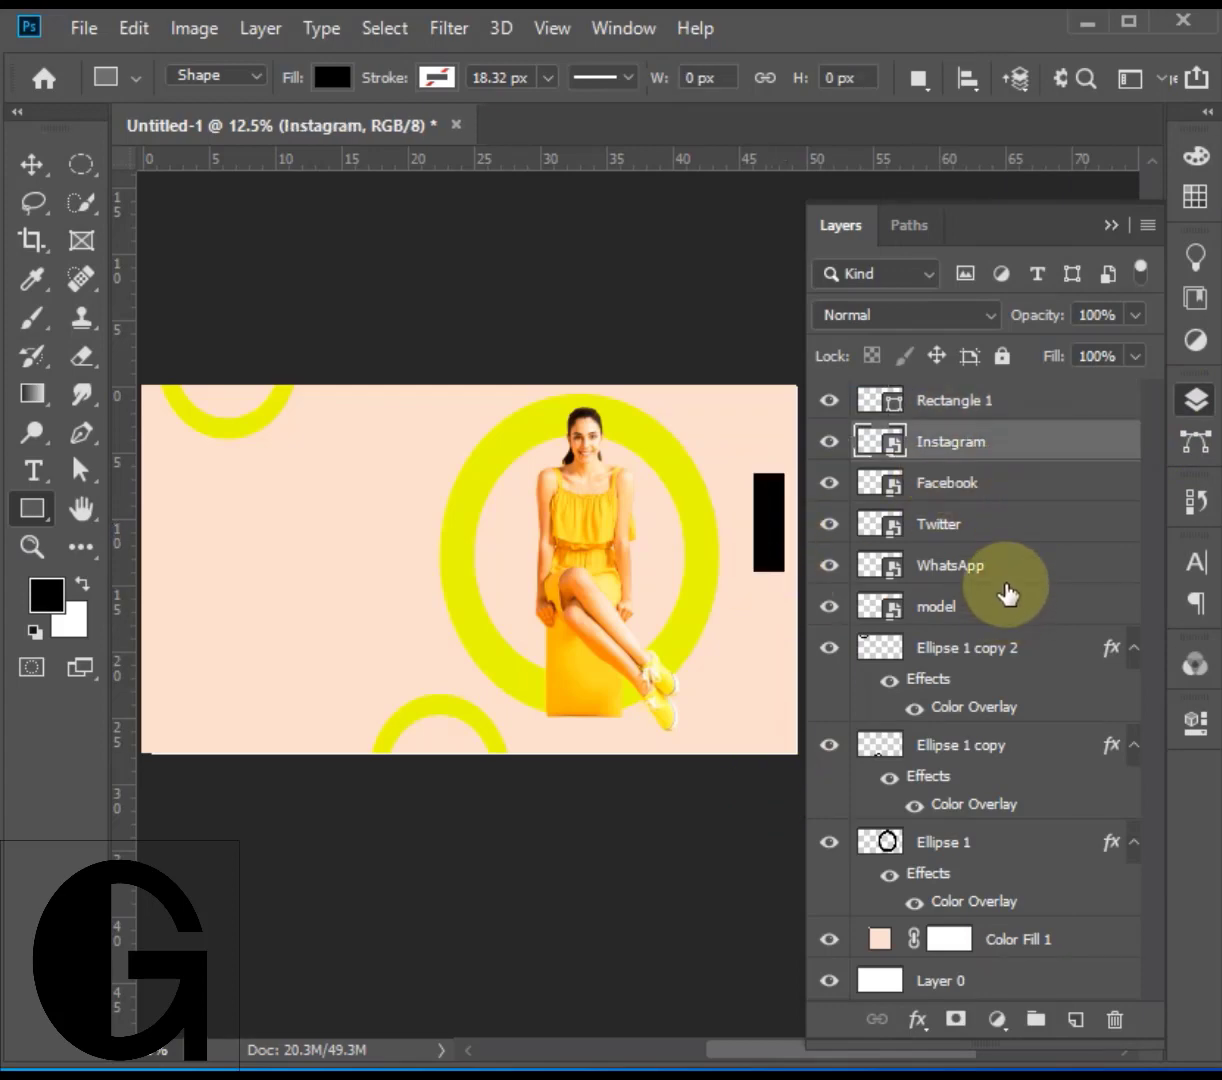
pyautogui.keyDown('shift'); pyautogui.click(1008, 578); pyautogui.keyUp('shift')
pyautogui.moveTo(1008, 578); pyautogui.dragTo(1036, 1019)
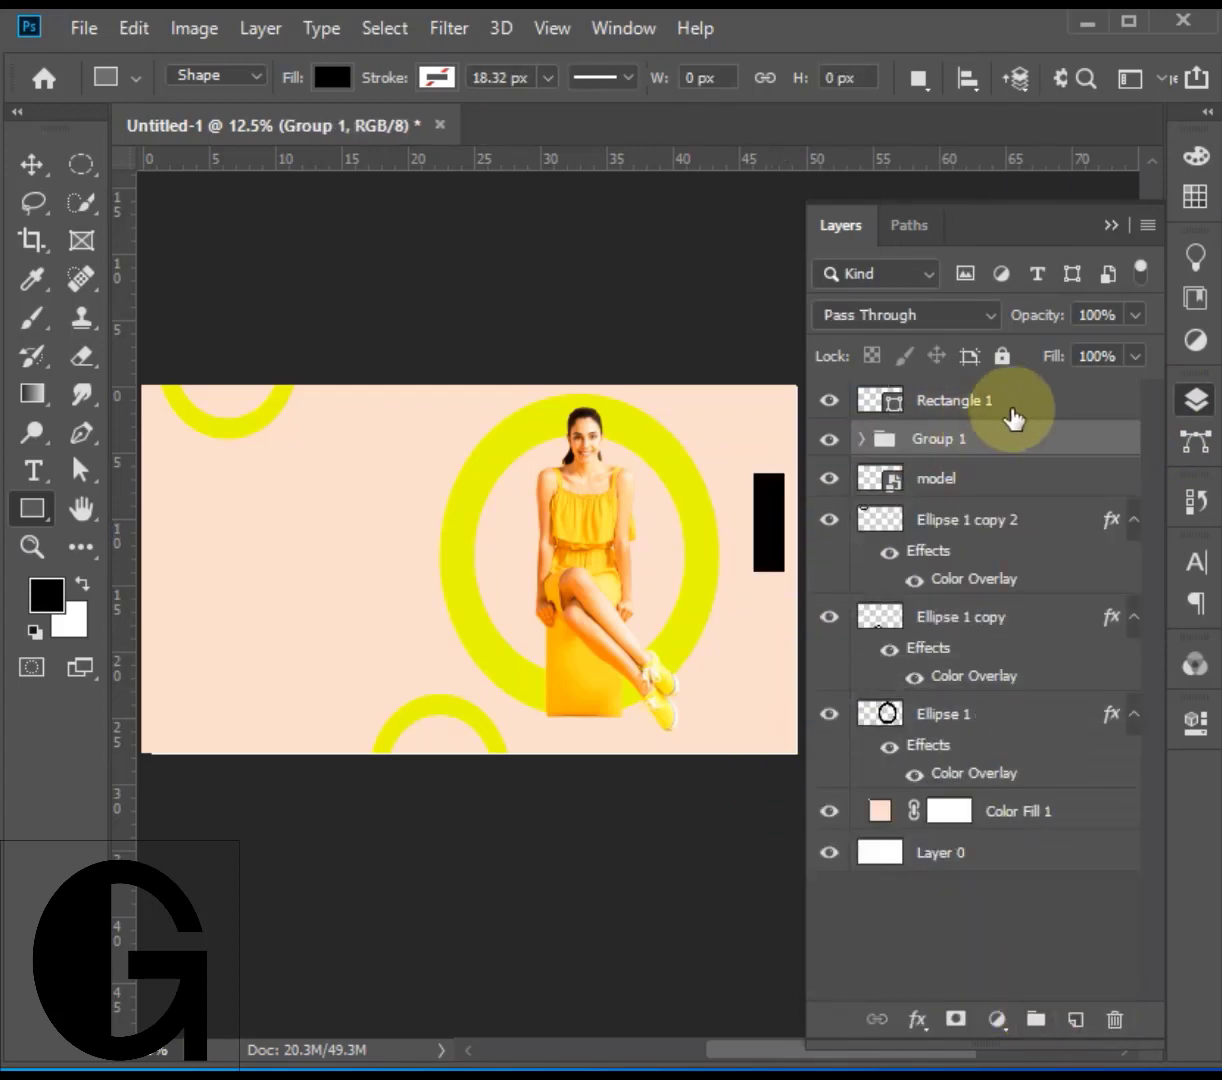
pyautogui.click(1016, 410)
pyautogui.rightClick(1016, 410)
pyautogui.click(903, 442)
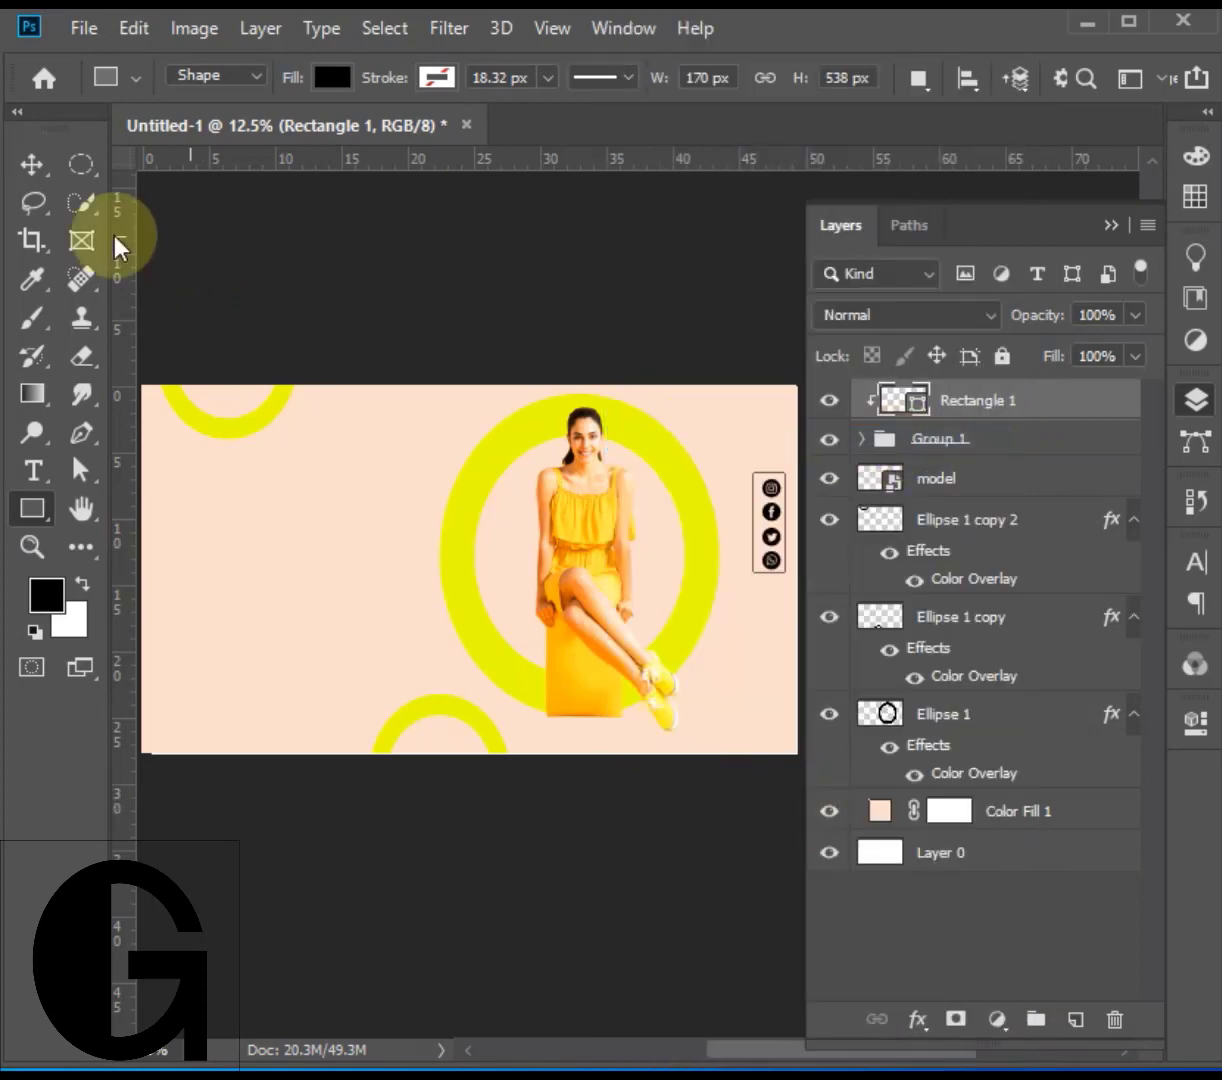
pyautogui.click(45, 178)
pyautogui.click(543, 850)
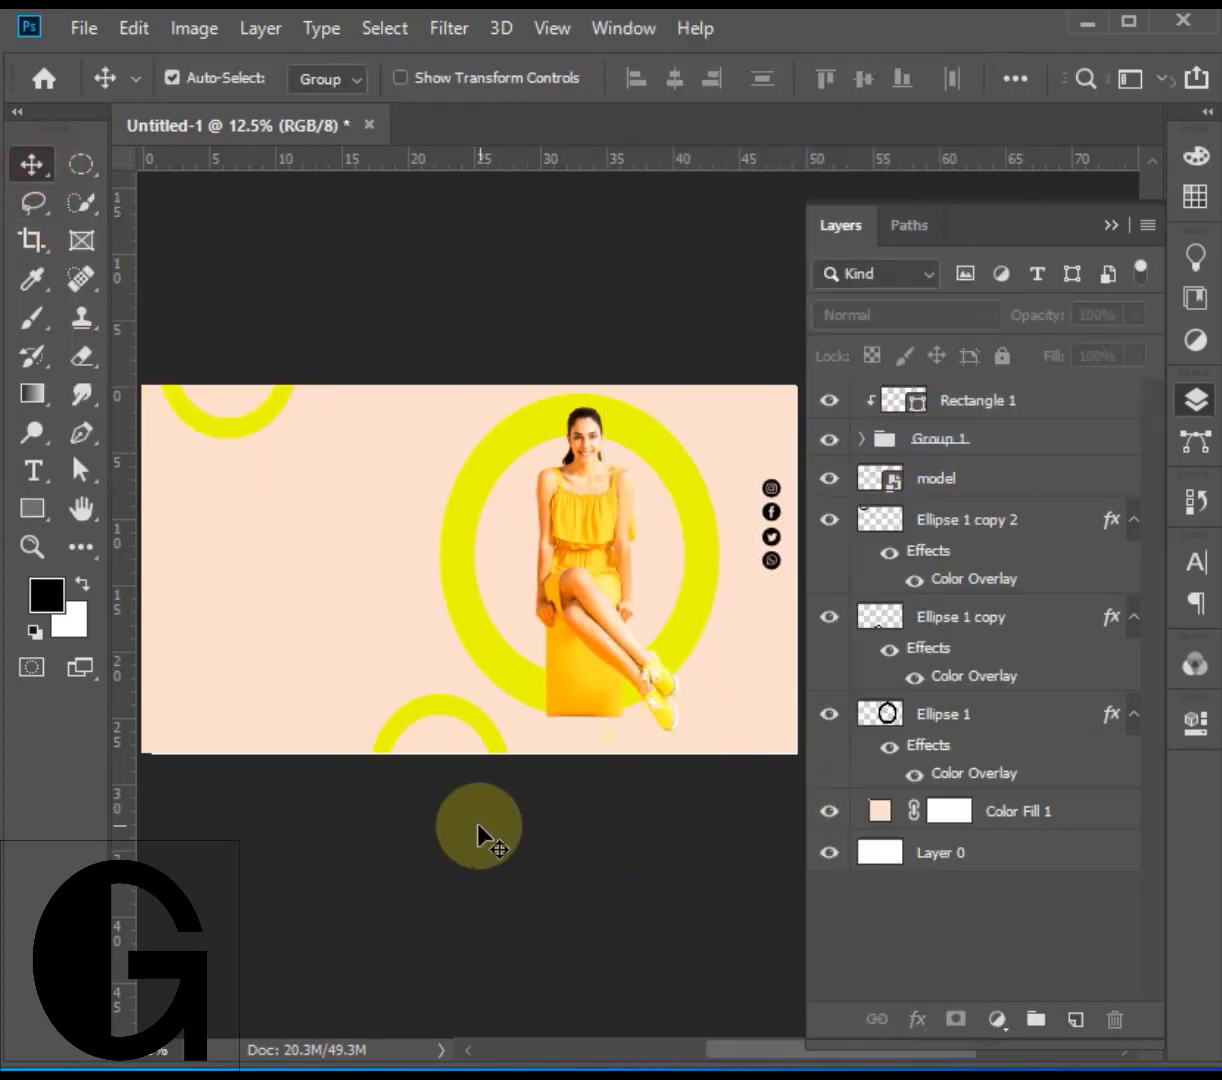
# Add a soft drop shadow to the large ring behind the model
pyautogui.click(1069, 738)
pyautogui.doubleClick(1069, 722)
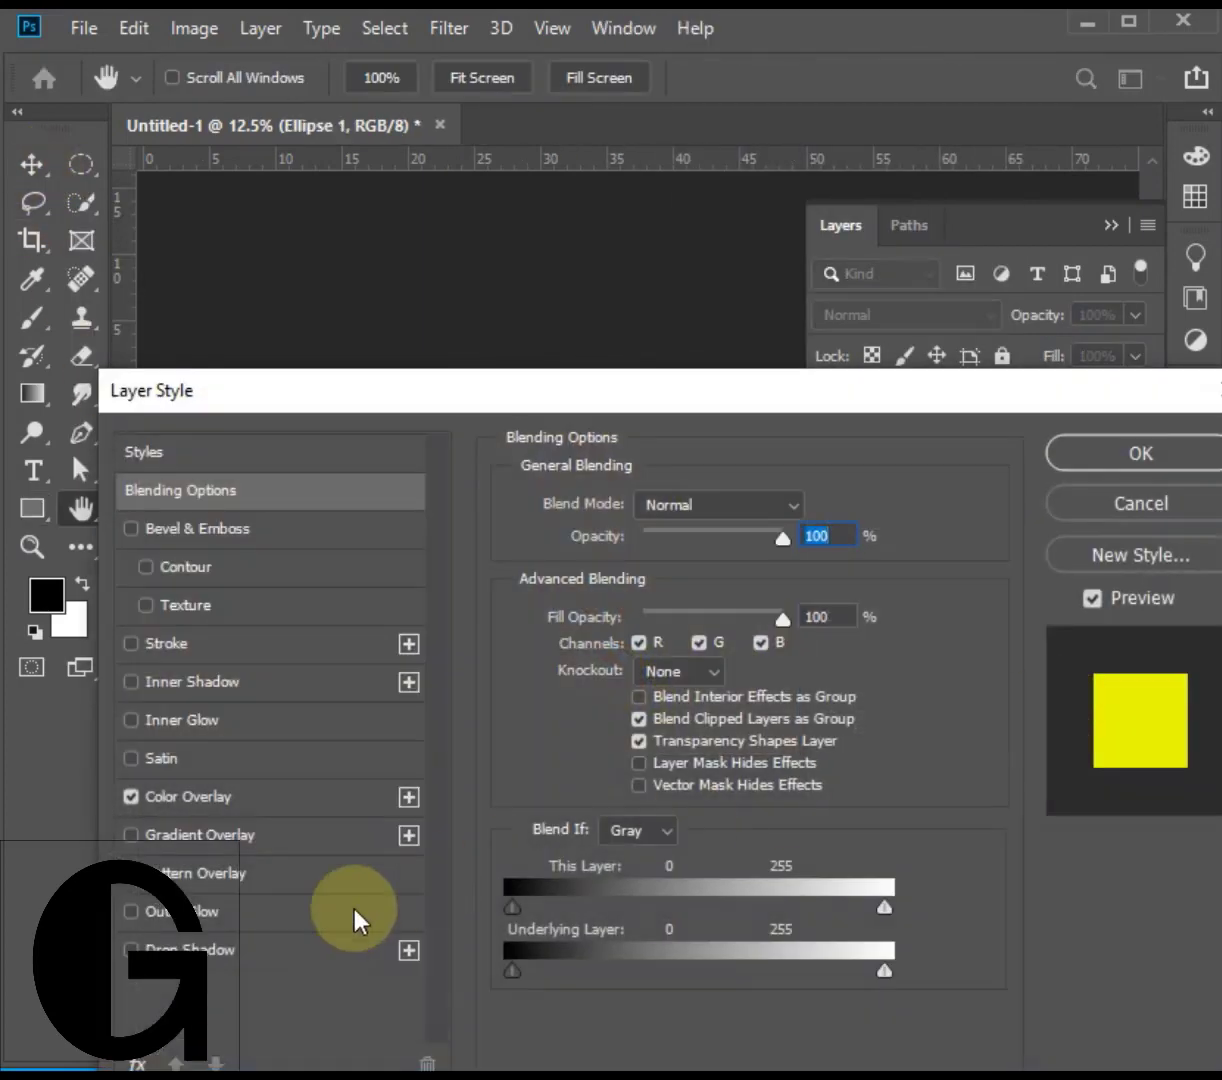
pyautogui.click(340, 948)
pyautogui.moveTo(436, 395); pyautogui.dragTo(556, 720)
pyautogui.moveTo(870, 866); pyautogui.dragTo(742, 876)
pyautogui.moveTo(756, 954); pyautogui.dragTo(807, 1027)
pyautogui.moveTo(747, 862); pyautogui.dragTo(749, 864)
pyautogui.click(1190, 768)
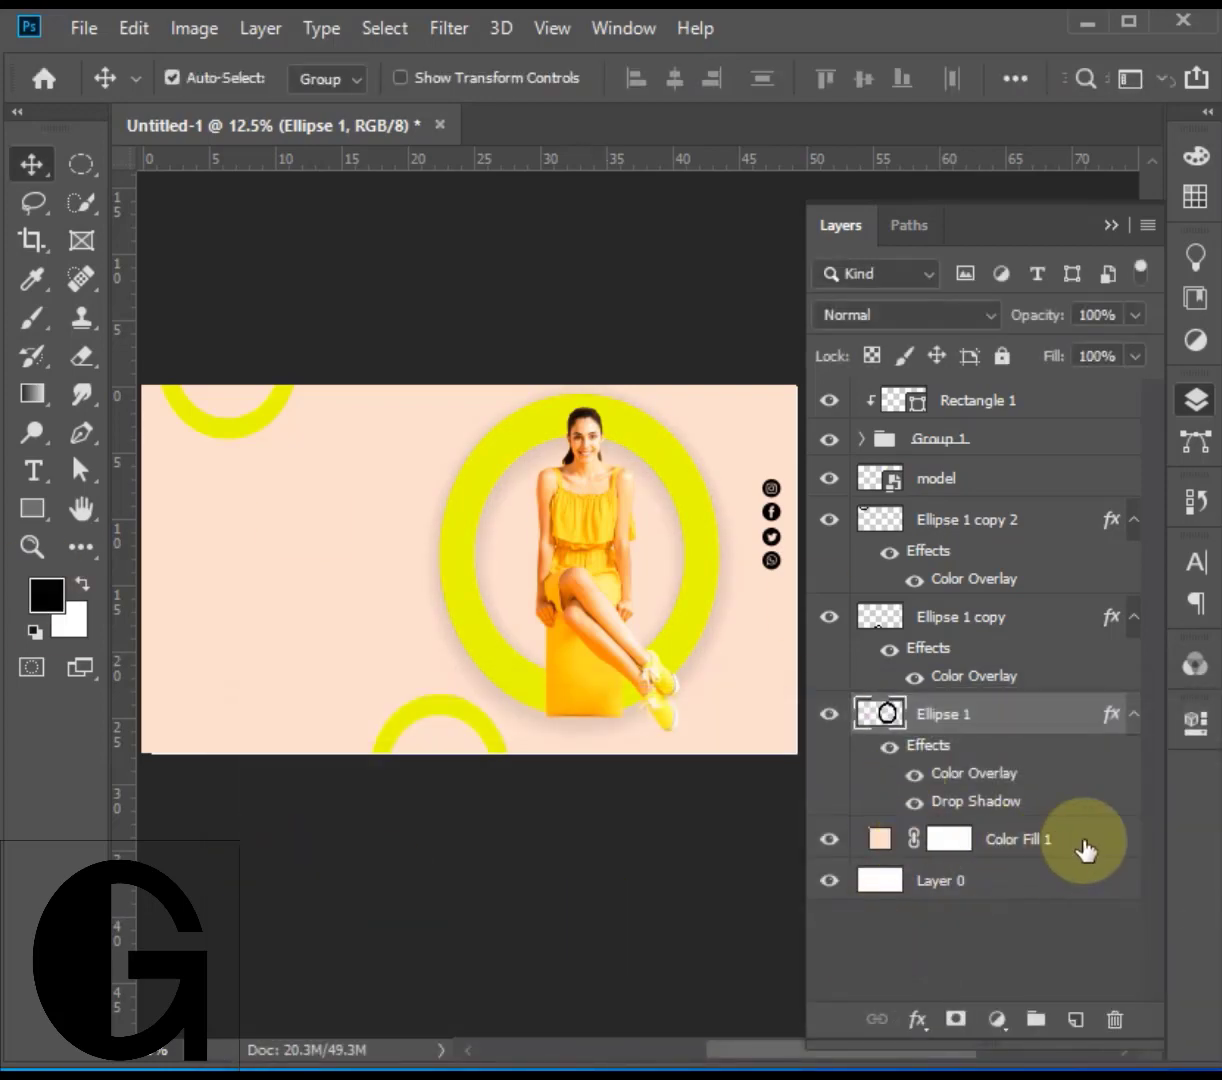
# Add a new layer directly above the peach colour fill and paint a soft black spot with a 2000 px brush
pyautogui.click(1080, 843)
pyautogui.click(1085, 1022)
pyautogui.click(33, 318)
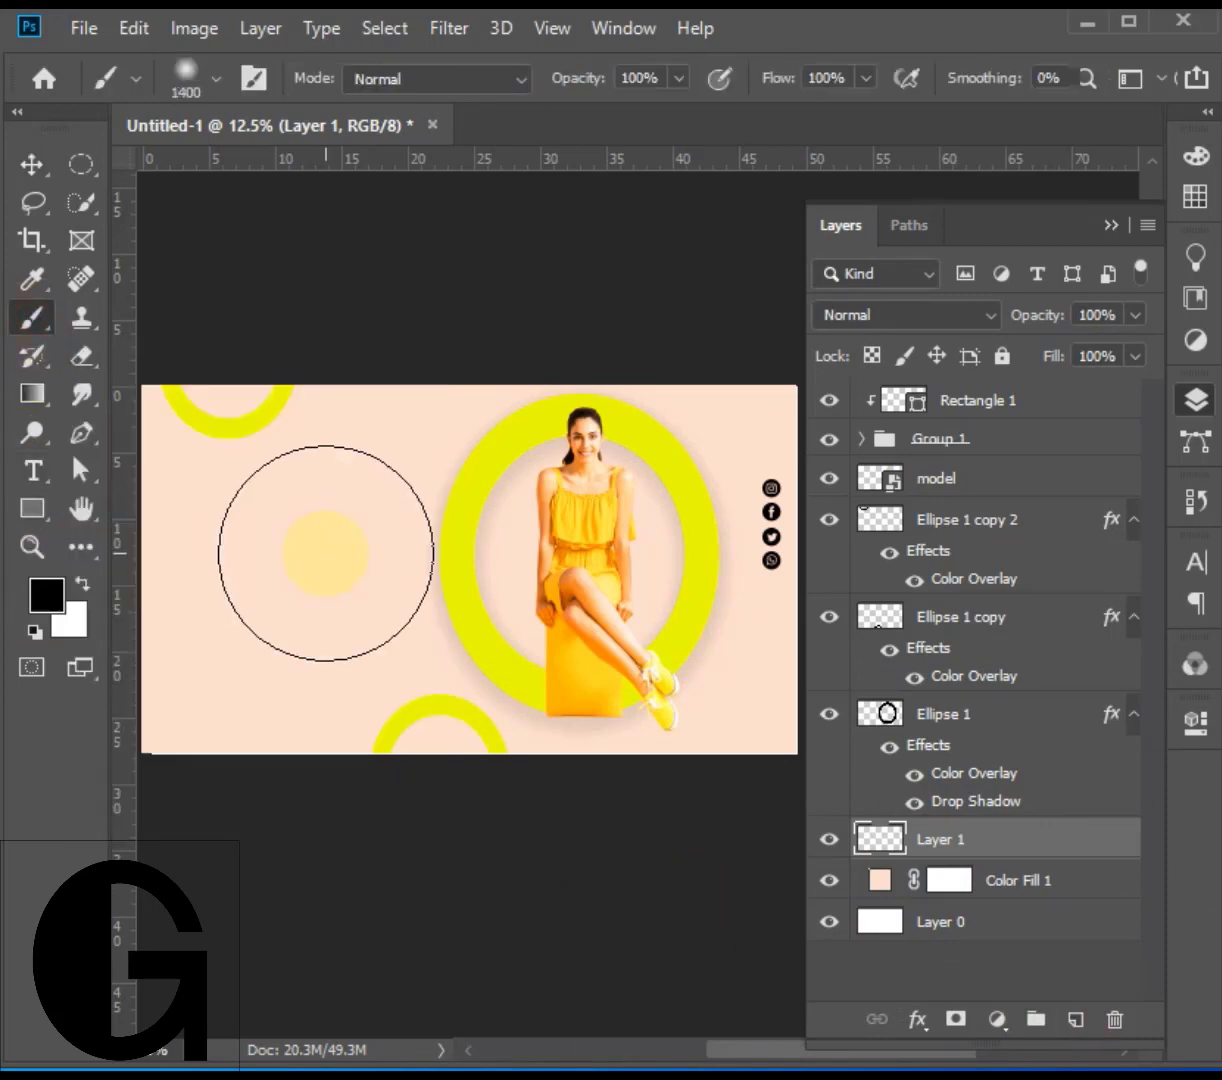
pyautogui.click(326, 553)
pyautogui.click(330, 552)
pyautogui.click(33, 164)
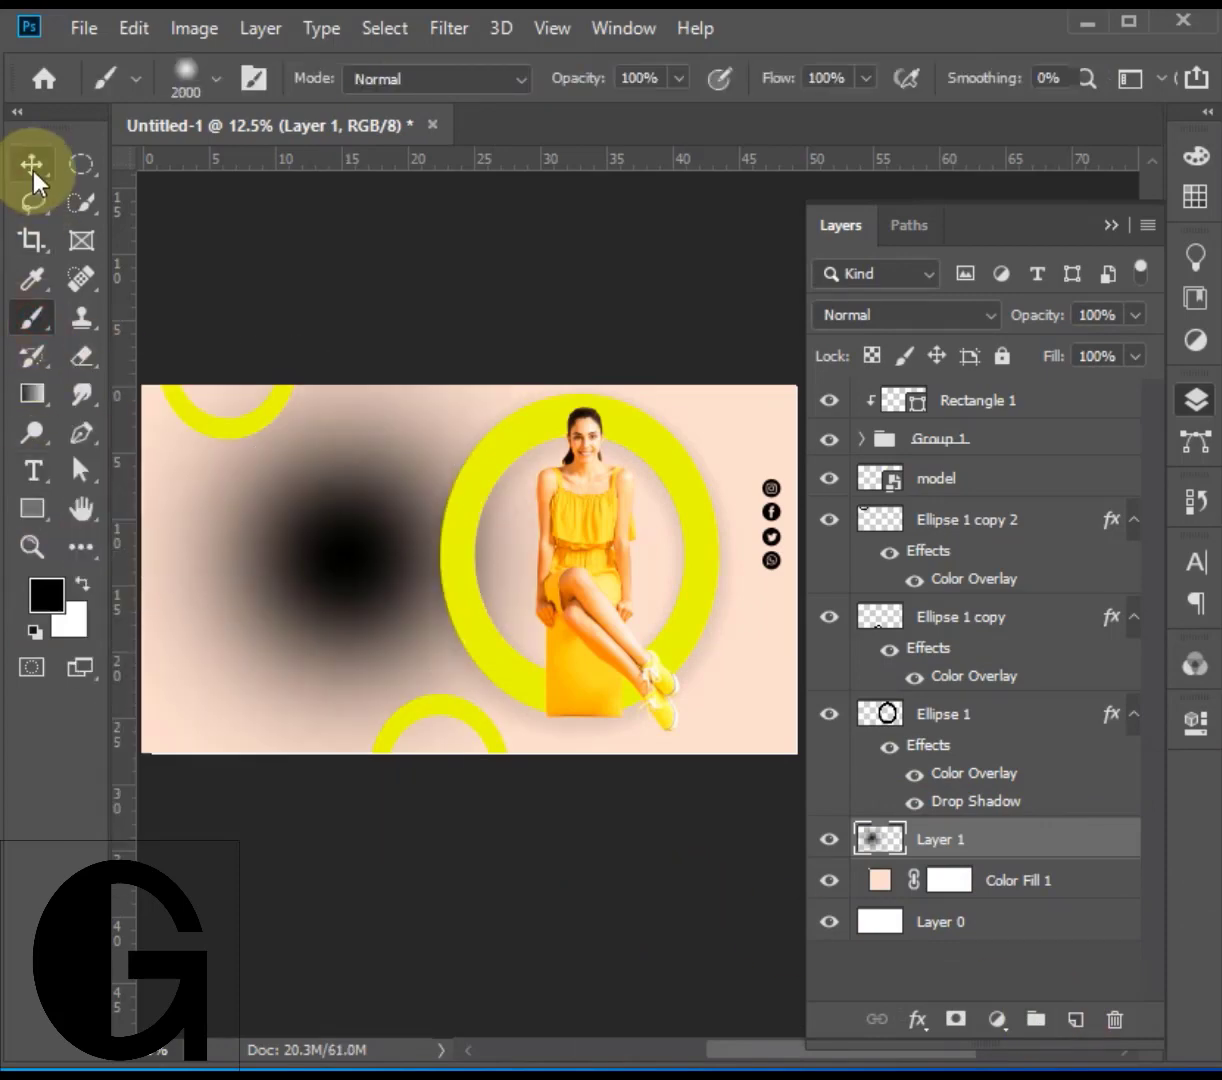
# Distort the black spot into a thin, flat shadow and place it beneath the model's seat
pyautogui.hotkey('ctrl', 't')
pyautogui.rightClick(349, 580)
pyautogui.click(392, 688)
pyautogui.moveTo(384, 420); pyautogui.dragTo(396, 731)
pyautogui.moveTo(644, 744); pyautogui.dragTo(520, 743)
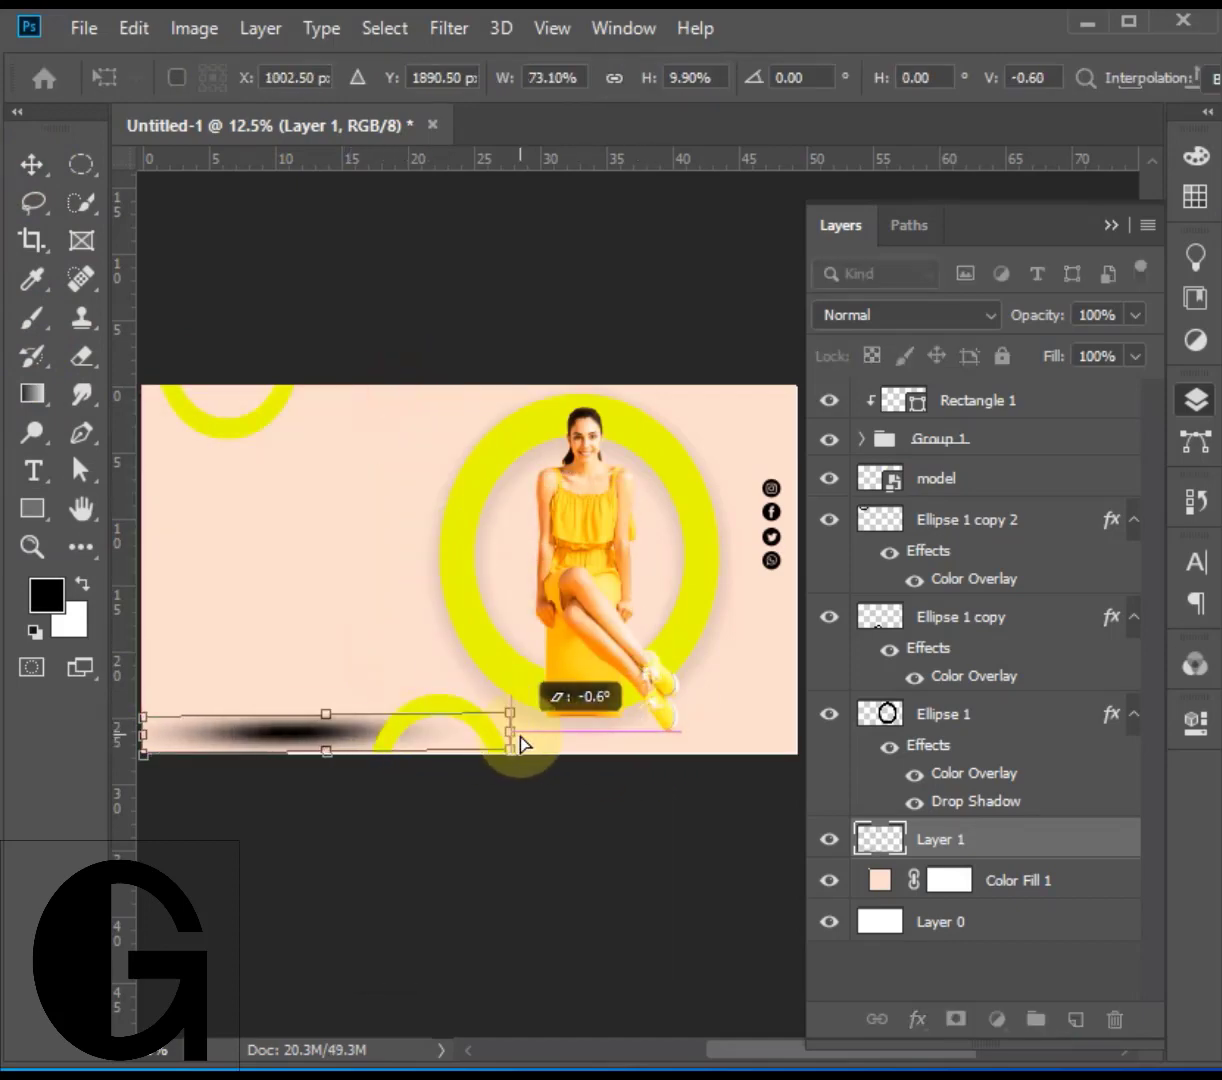
pyautogui.moveTo(360, 740); pyautogui.dragTo(603, 740)
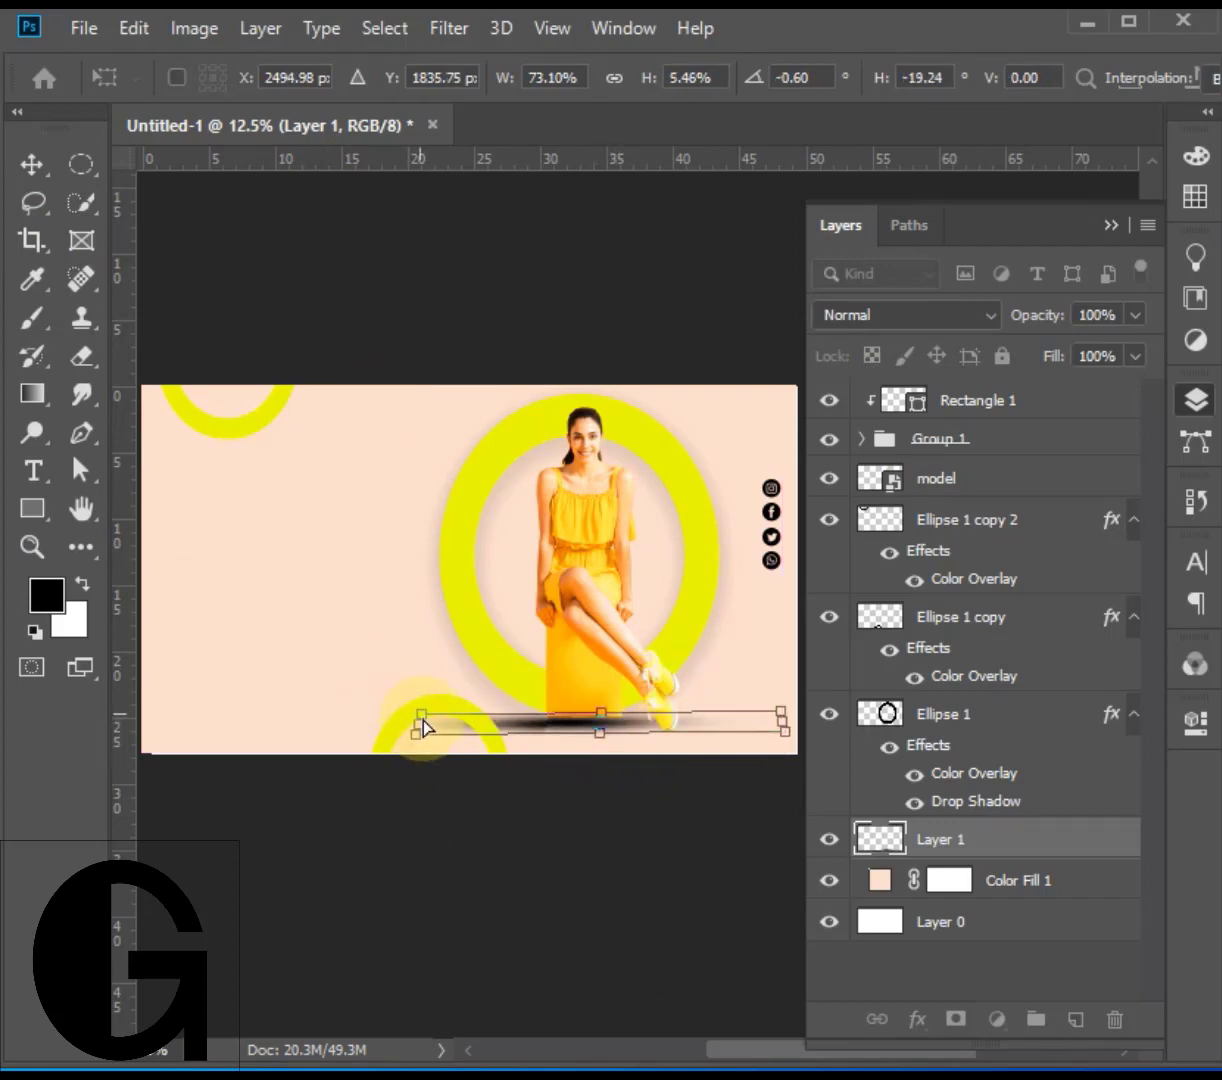
pyautogui.moveTo(422, 720); pyautogui.dragTo(541, 725)
pyautogui.moveTo(697, 721); pyautogui.dragTo(646, 722)
pyautogui.click(32, 163)
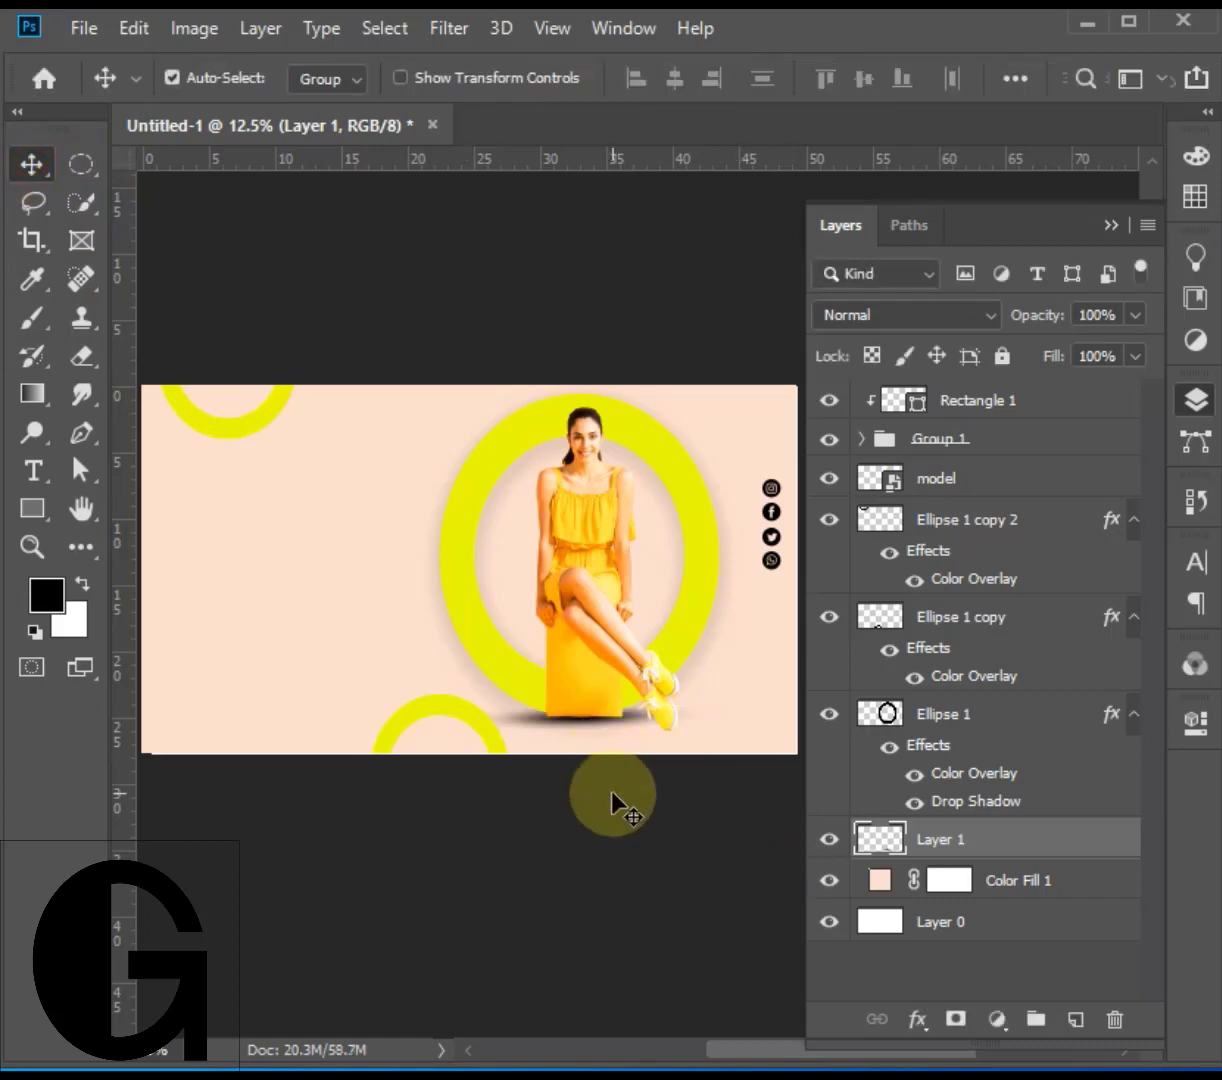
# Set the seat shadow's opacity to 33%, keeping its blend mode at Normal
pyautogui.click(952, 316)
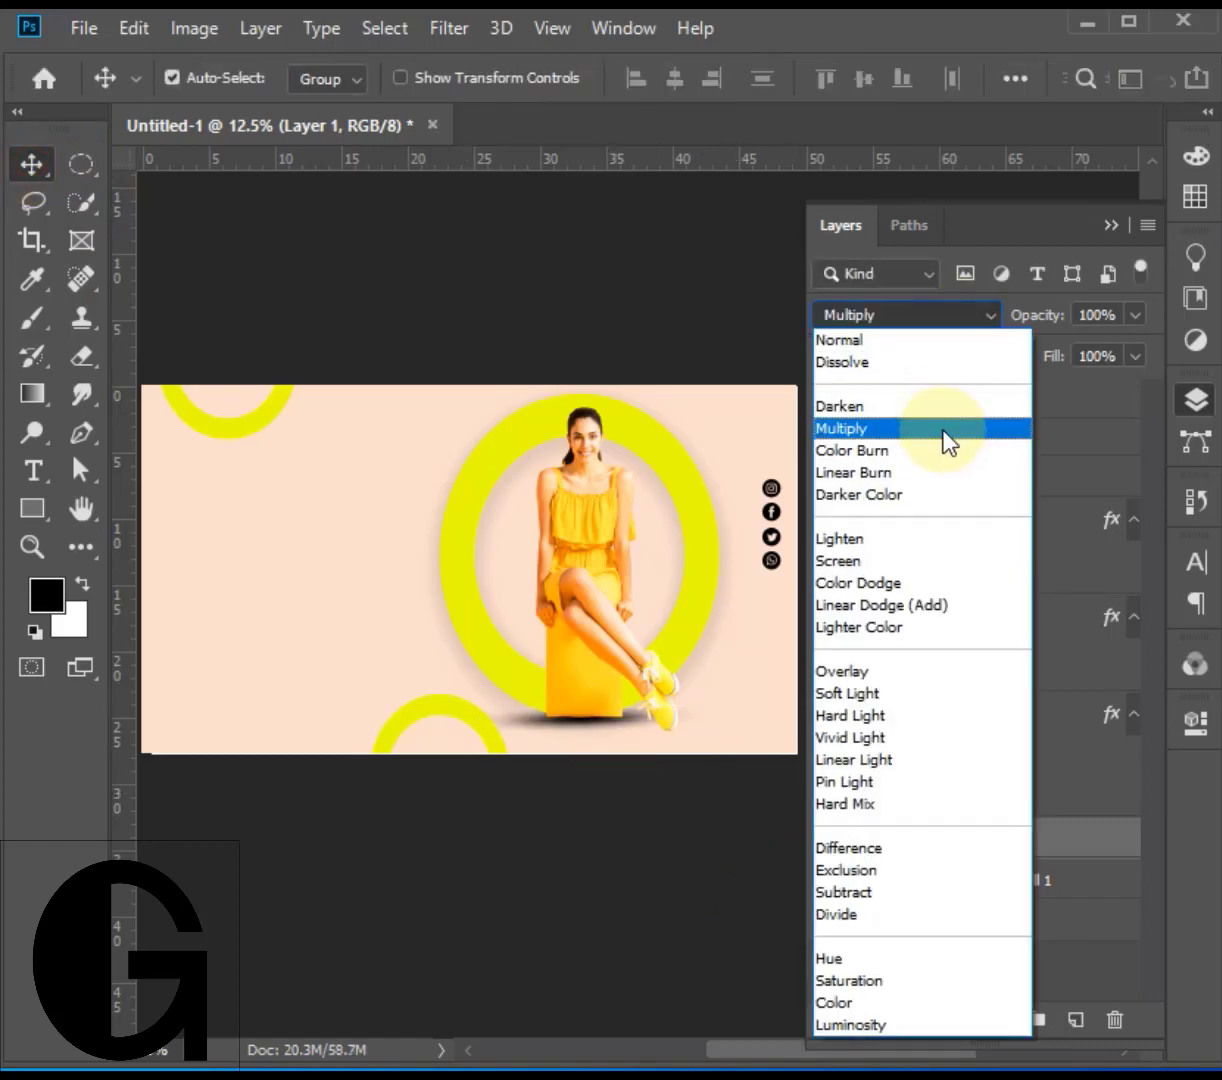
pyautogui.click(1135, 316)
pyautogui.moveTo(1068, 353)
pyautogui.mouseDown()
pyautogui.moveTo(1035, 359)
pyautogui.moveTo(1045, 363)
pyautogui.mouseUp()
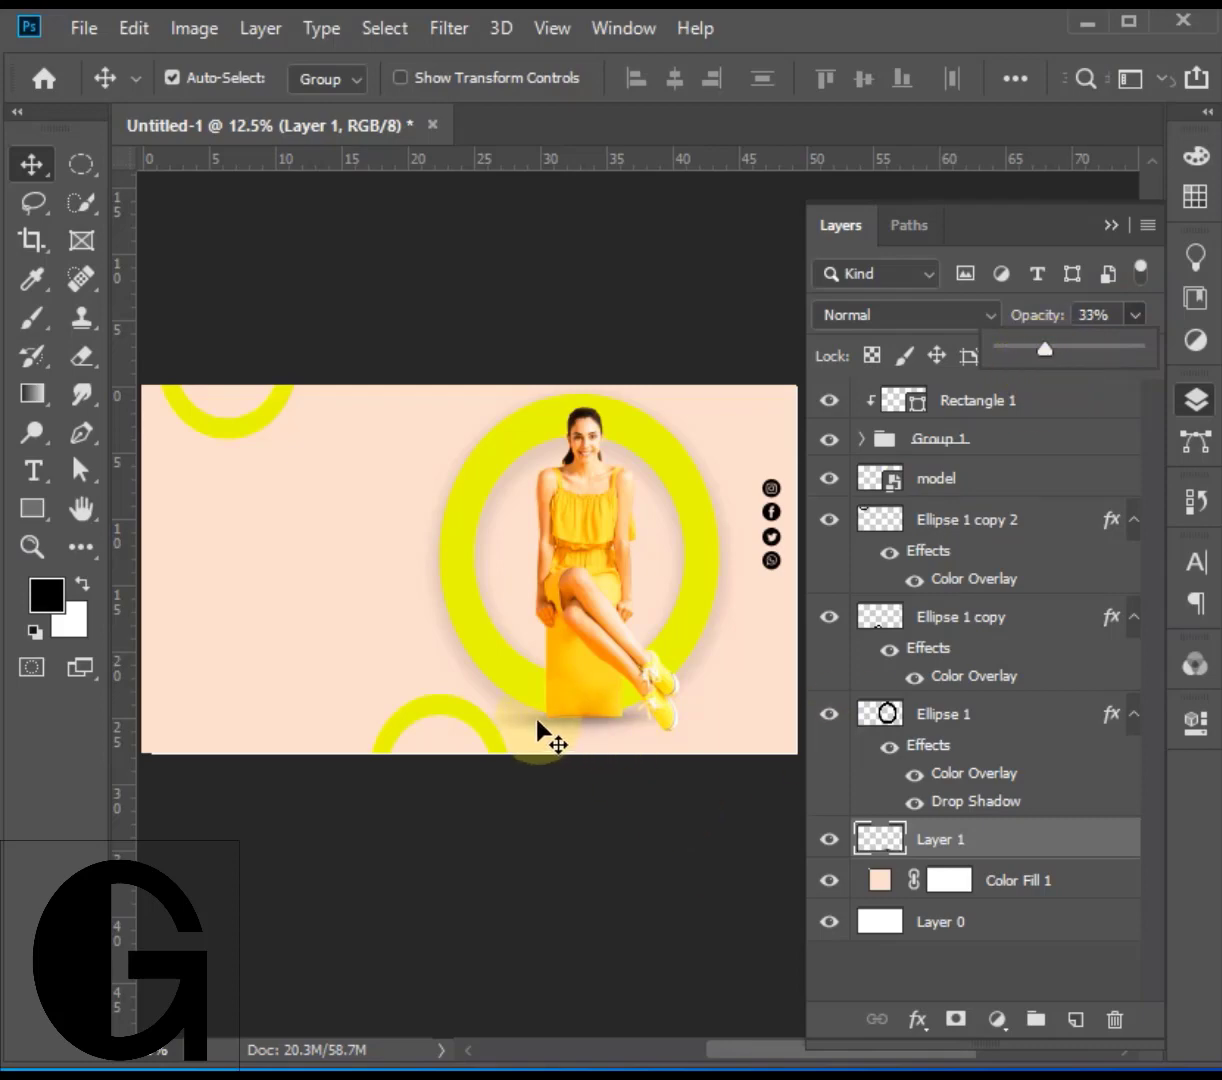
# Duplicate the seat shadow and distort the copy into a shorter shadow beneath the model's front foot
pyautogui.moveTo(538, 722); pyautogui.dragTo(647, 736)
pyautogui.hotkey('ctrl', 't')
pyautogui.rightClick(745, 737)
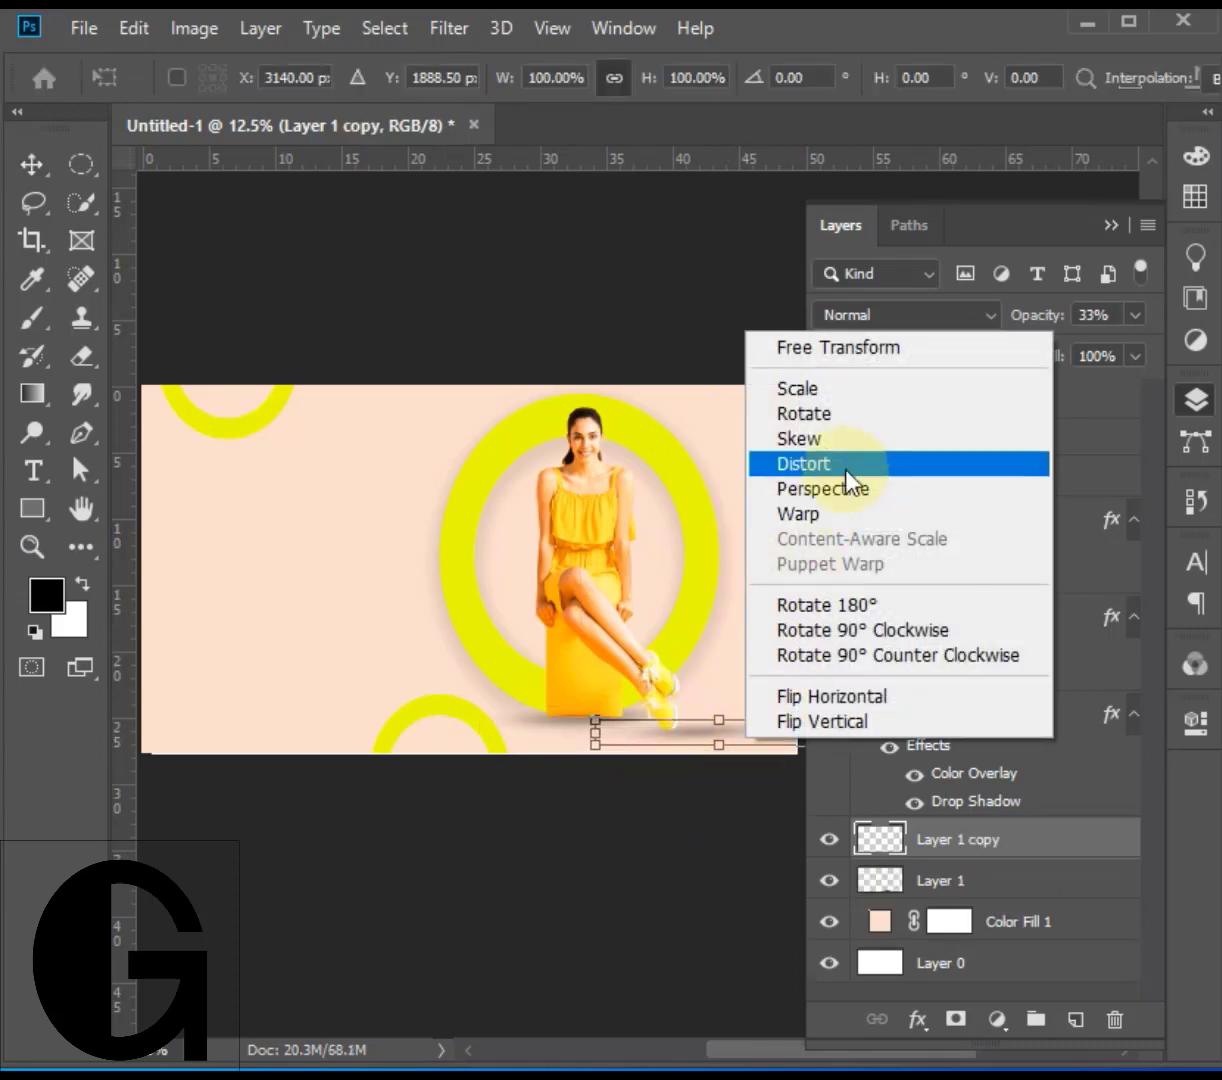
pyautogui.click(845, 463)
pyautogui.moveTo(595, 743); pyautogui.dragTo(681, 737)
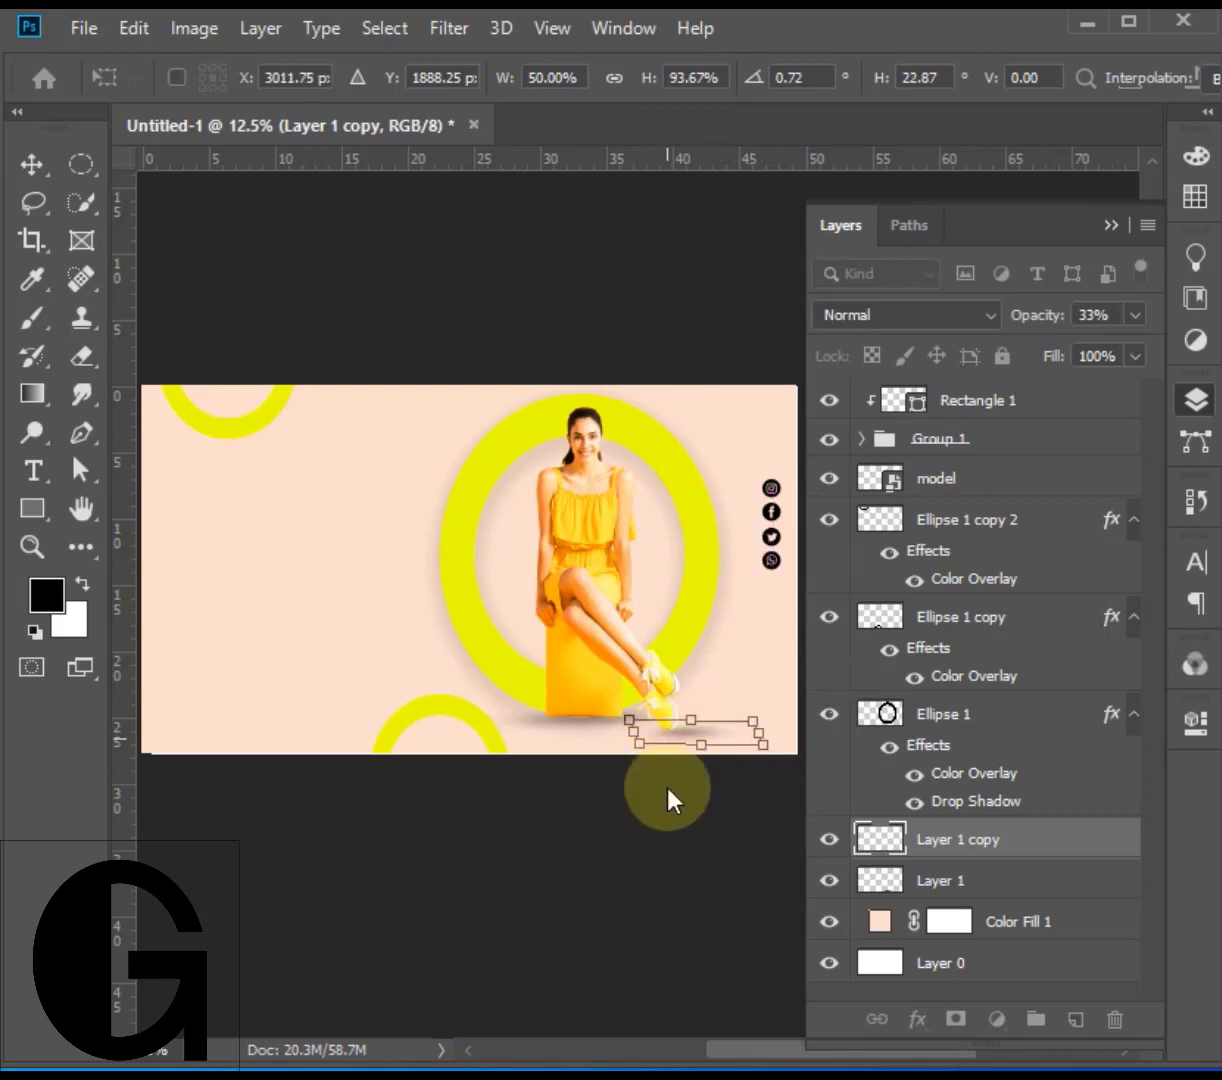
pyautogui.moveTo(757, 740); pyautogui.dragTo(701, 738)
pyautogui.press('Return')
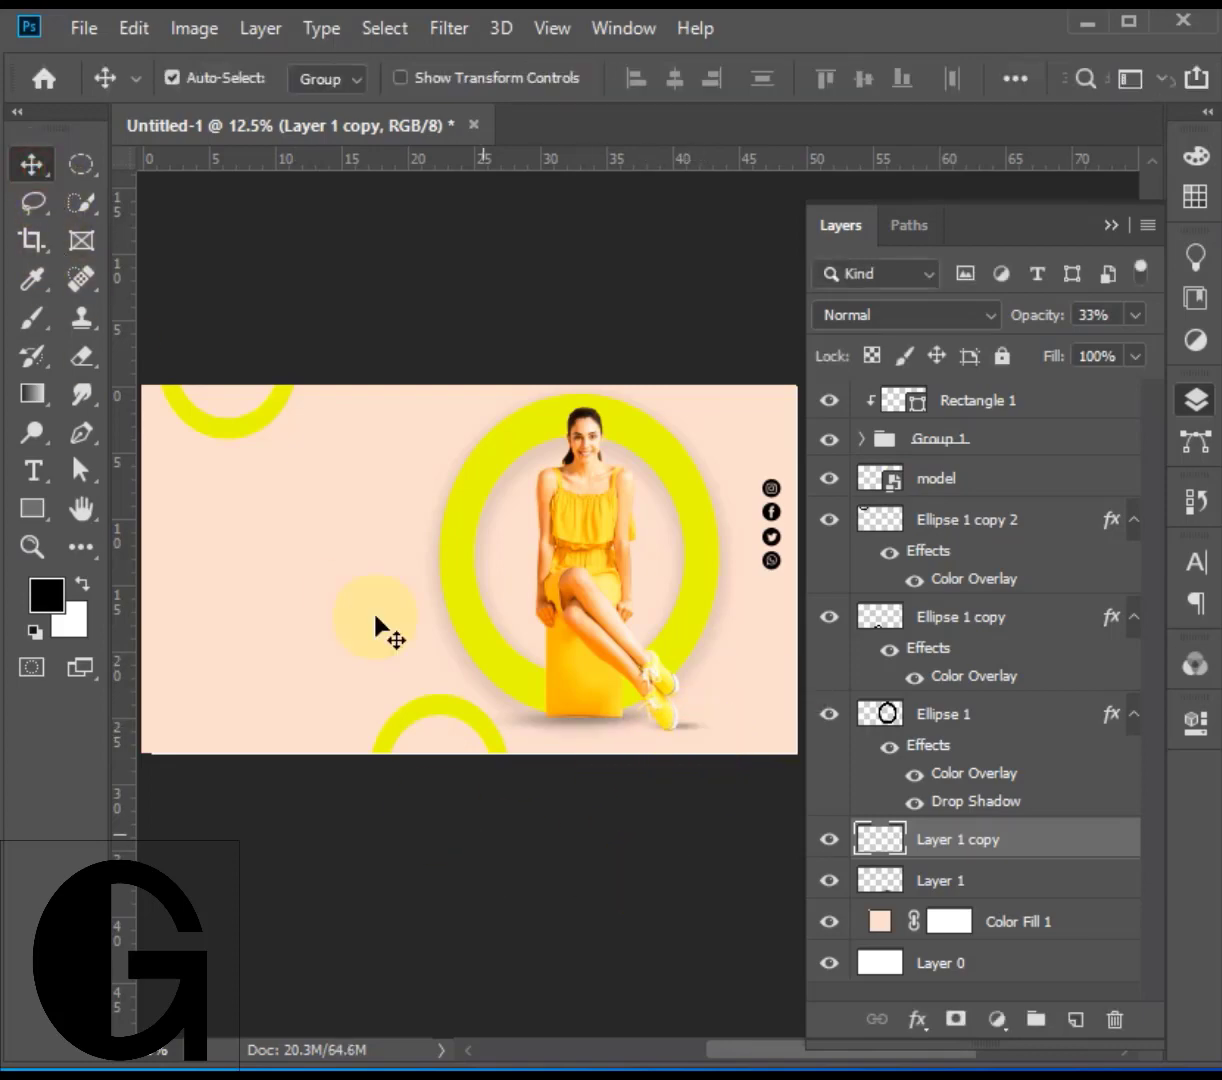
# Add a Lorem Ipsum text line in Roboto Black above all layers and scale it to about 2174.92% beside the large ring
pyautogui.click(33, 470)
pyautogui.click(1065, 408)
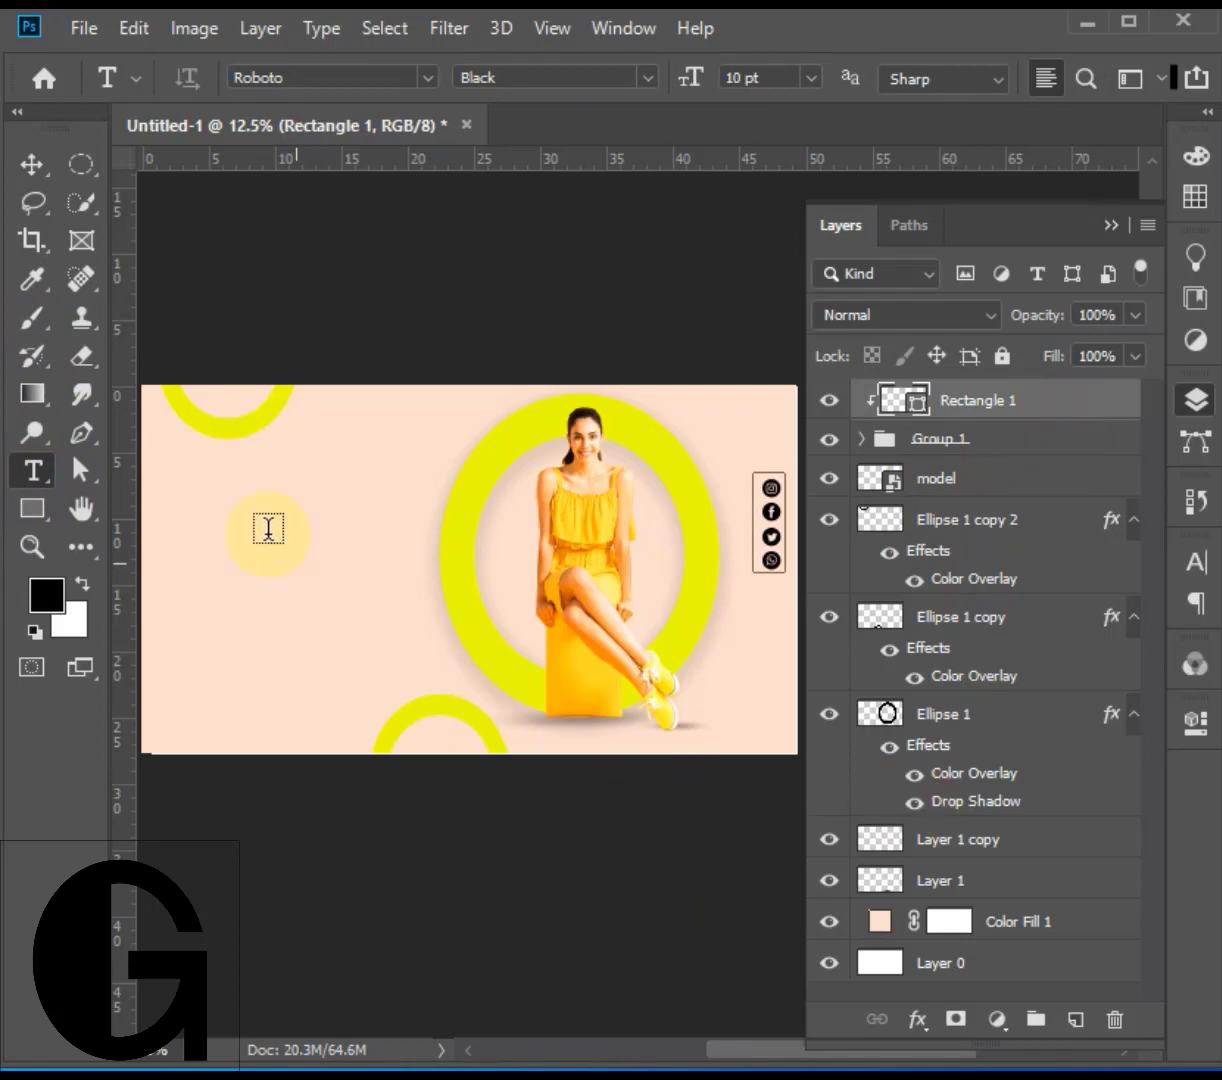
pyautogui.click(208, 534)
pyautogui.hotkey('ctrl', 't')
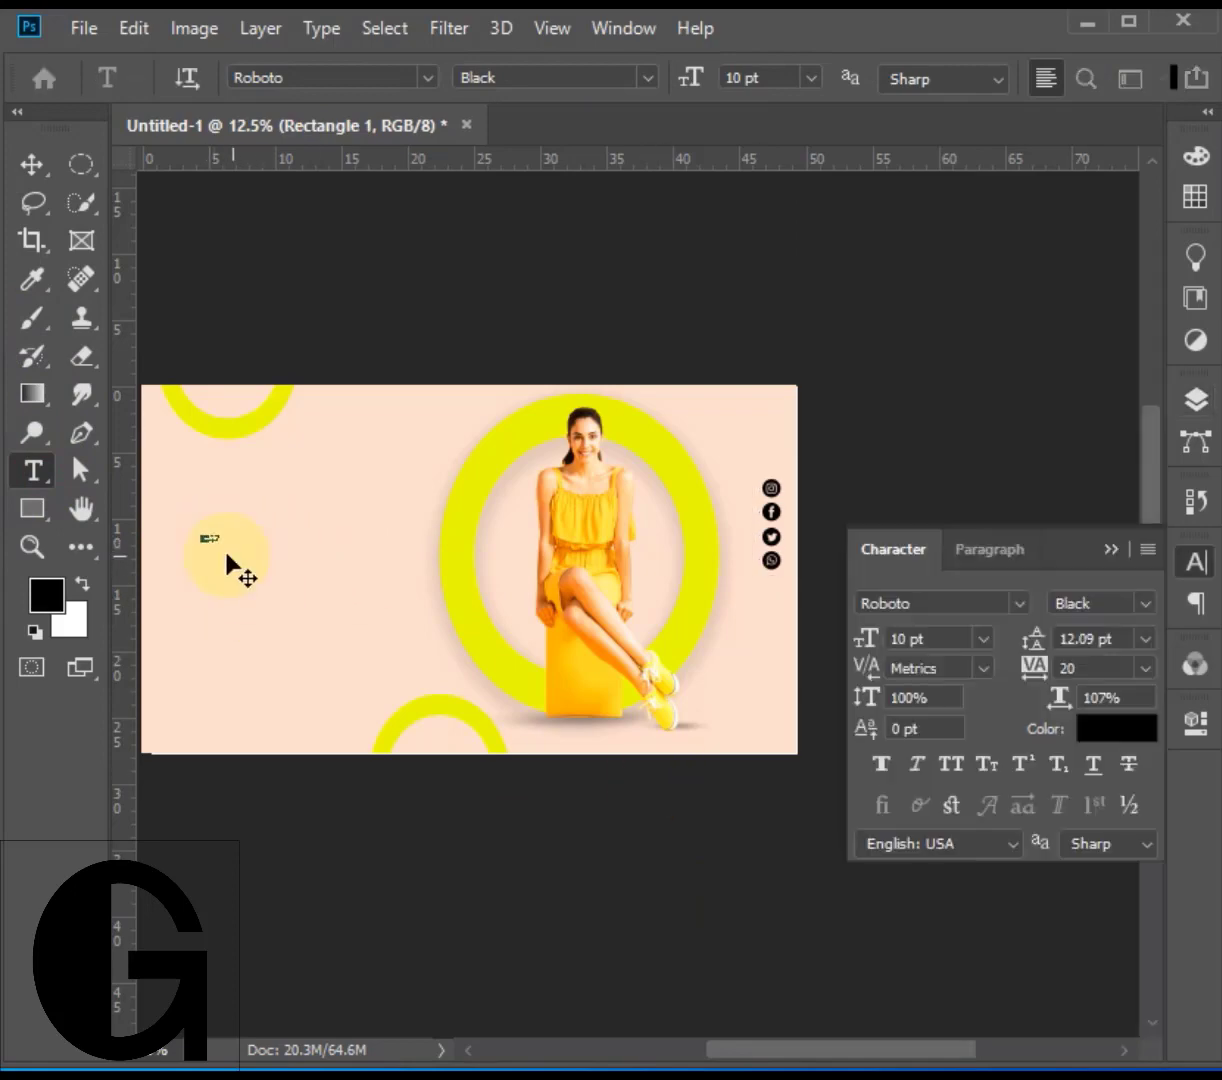
pyautogui.click(33, 165)
pyautogui.hotkey('ctrl', 't')
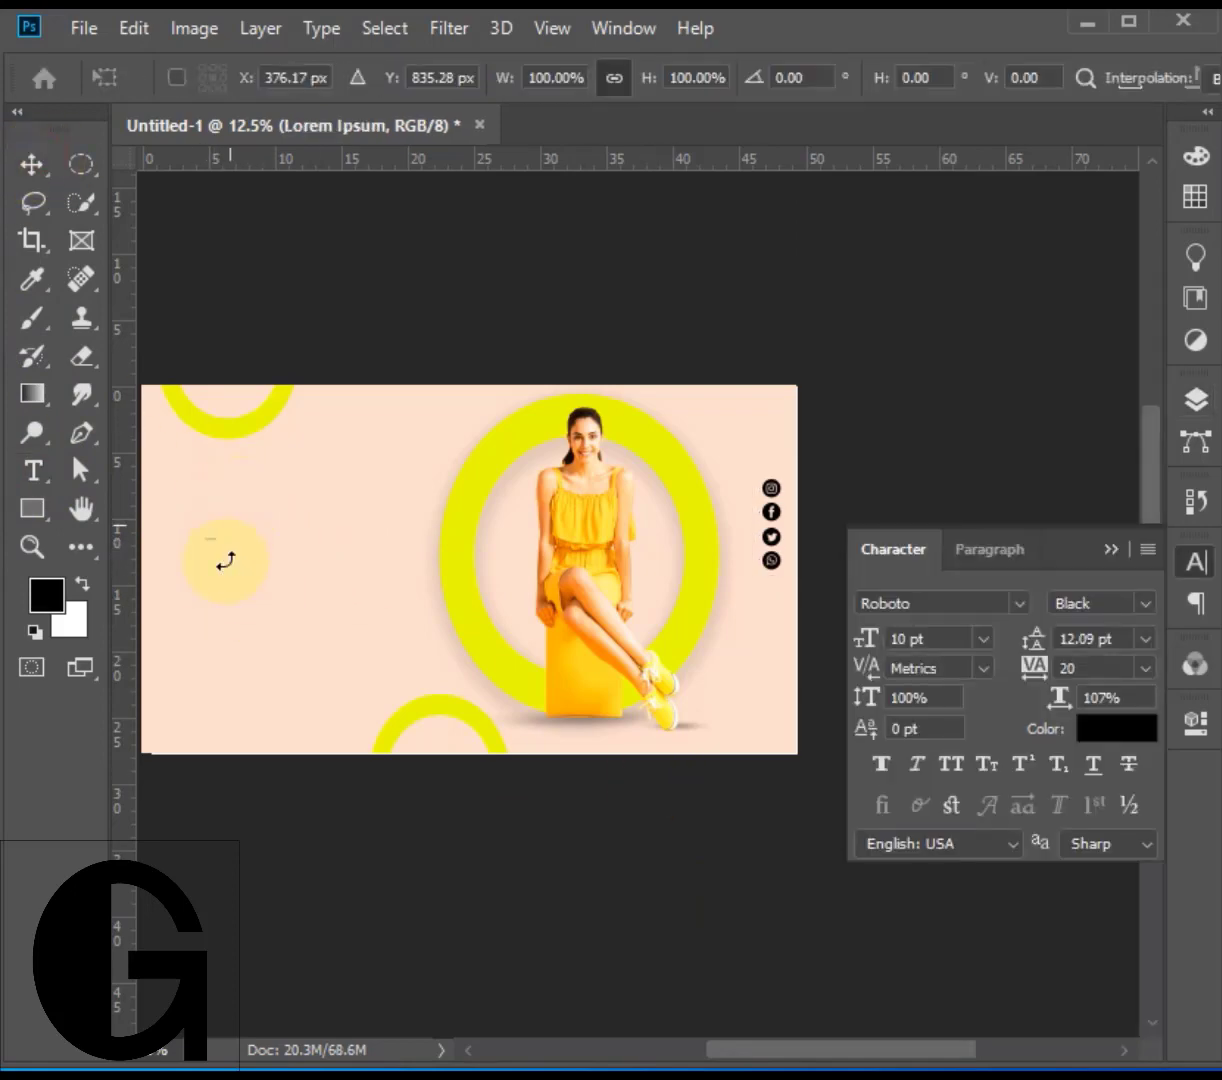
pyautogui.moveTo(221, 545); pyautogui.dragTo(466, 595)
pyautogui.moveTo(392, 585); pyautogui.dragTo(364, 548)
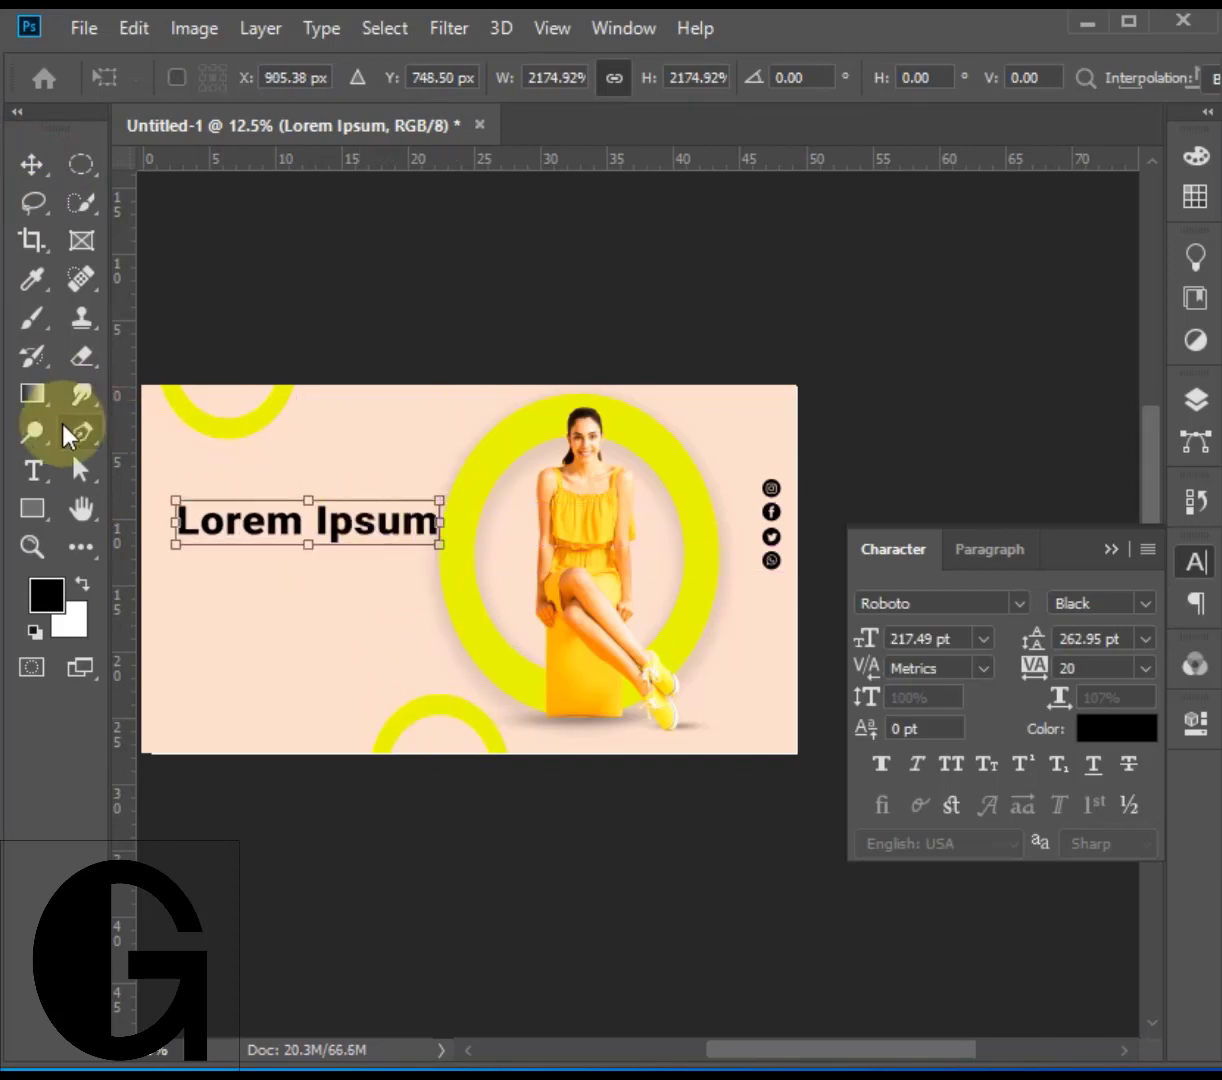
# Replace the Lorem Ipsum placeholder text with LIVE FOR
pyautogui.click(33, 470)
pyautogui.tripleClick(326, 530)
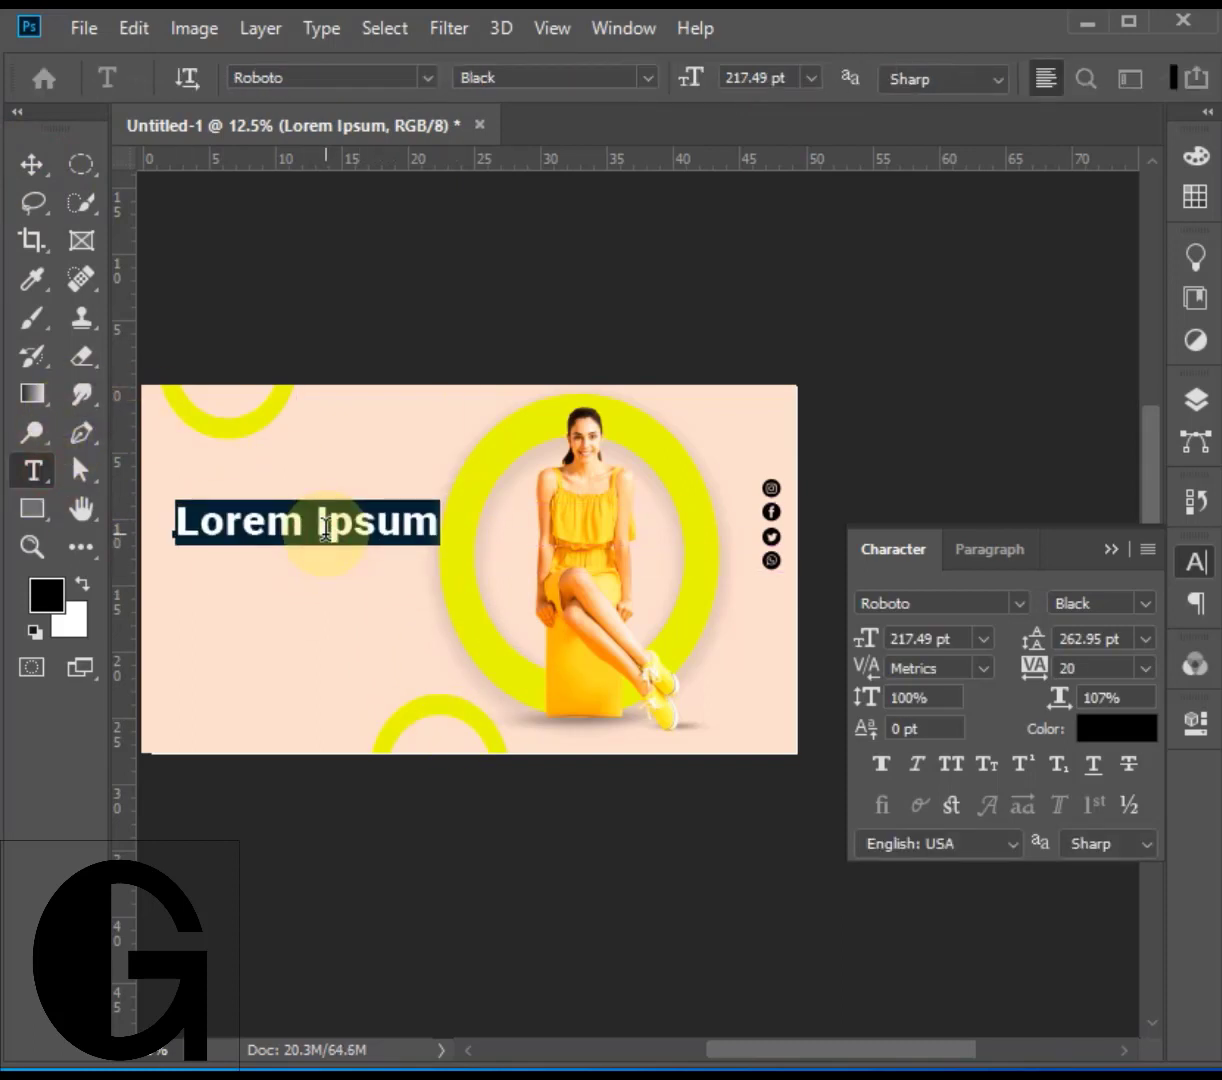
pyautogui.write('LIVE FOR')
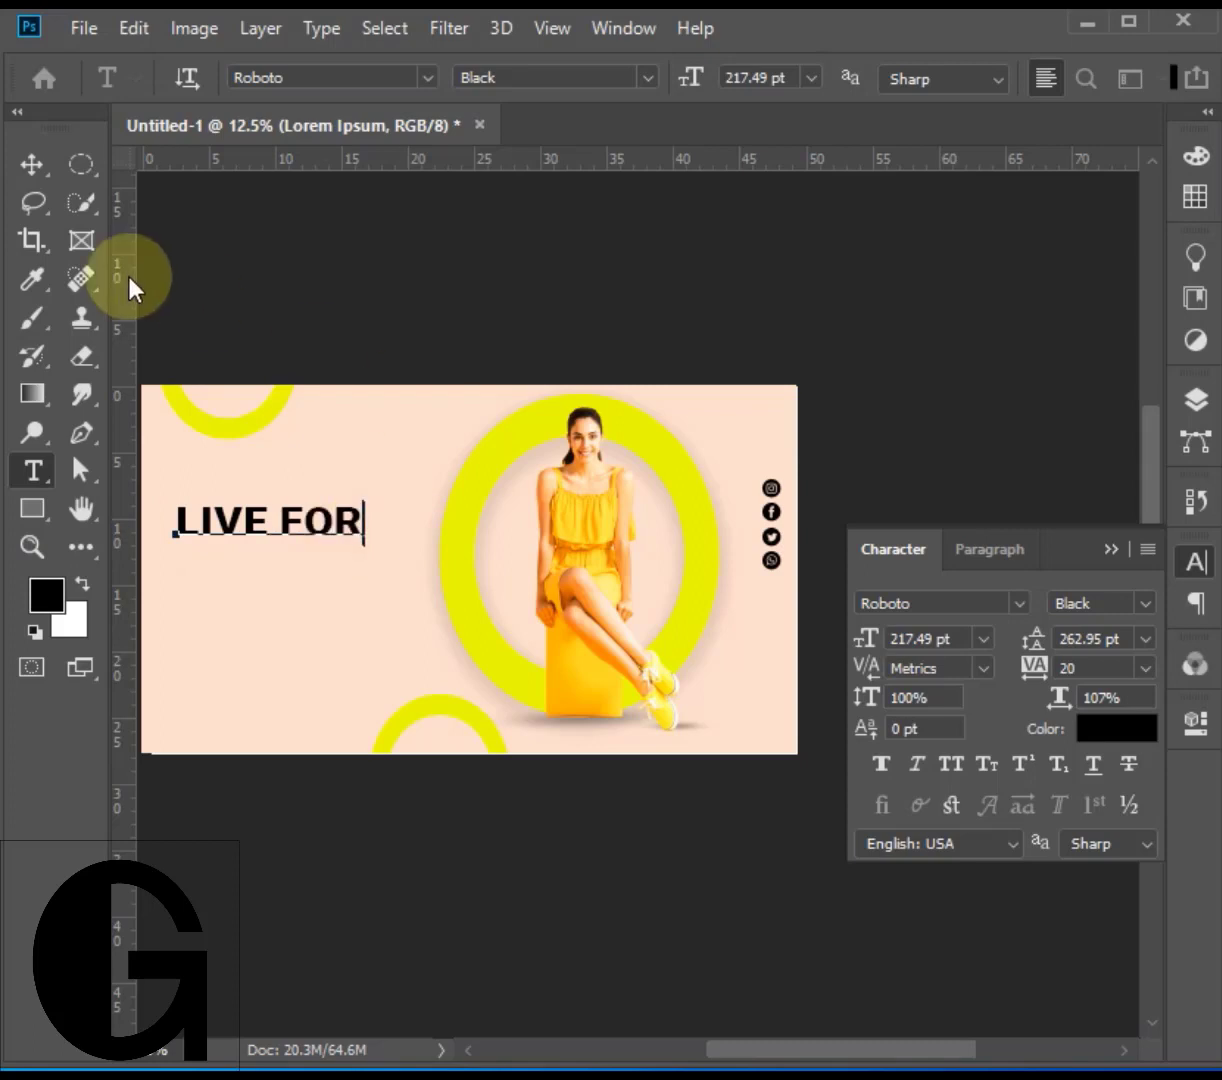
pyautogui.click(32, 163)
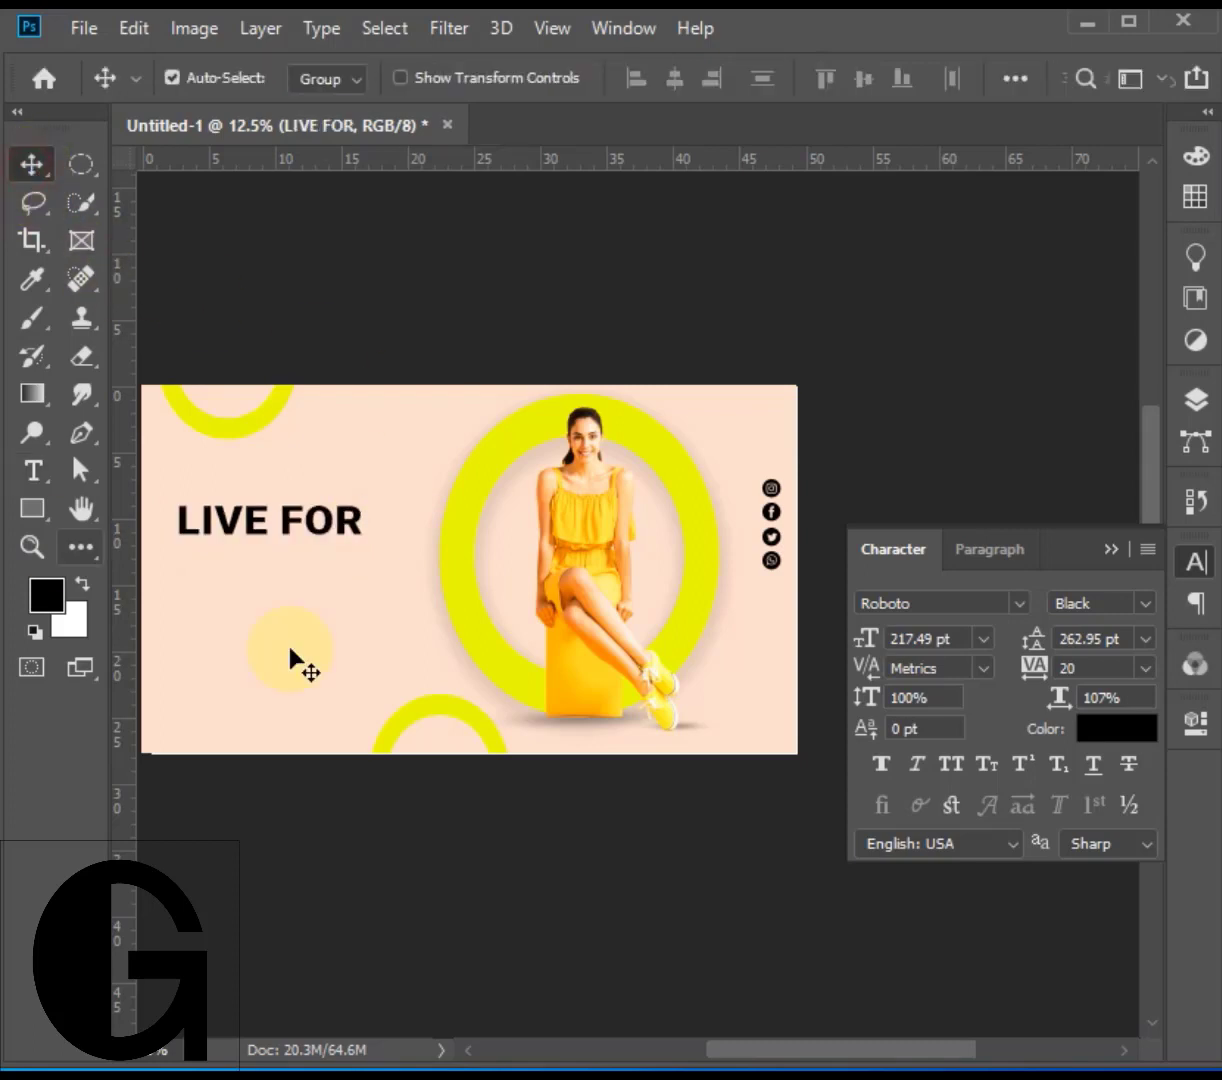
# Duplicate the LIVE FOR line directly below itself and change the copy's text to FASHION
pyautogui.moveTo(296, 530)
pyautogui.mouseDown()
pyautogui.moveTo(321, 517)
pyautogui.moveTo(314, 551)
pyautogui.mouseUp()
pyautogui.doubleClick(314, 551)
pyautogui.write('FASHION')
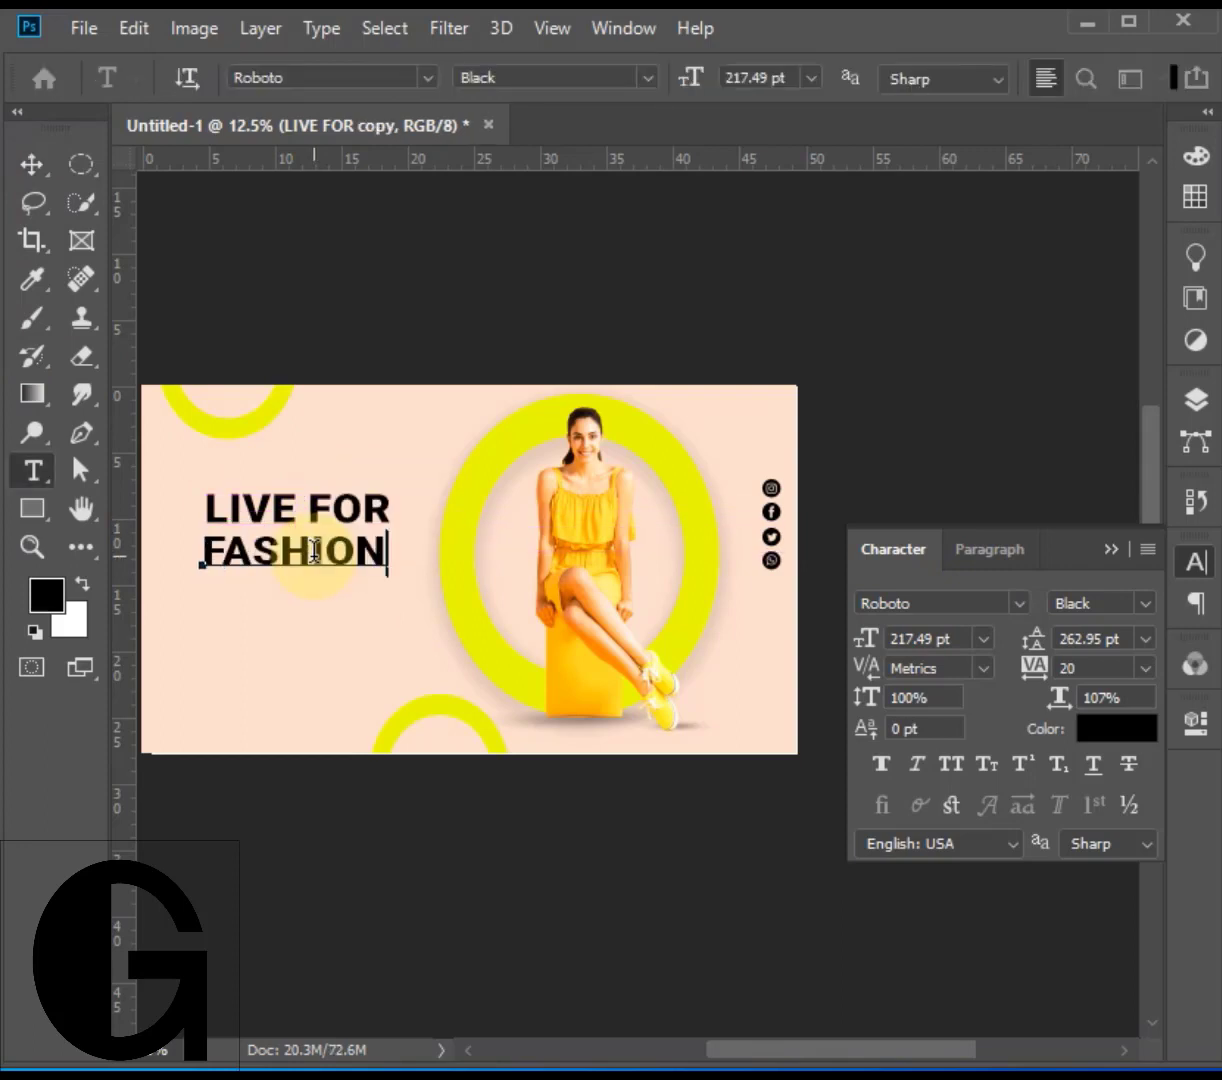
pyautogui.click(32, 163)
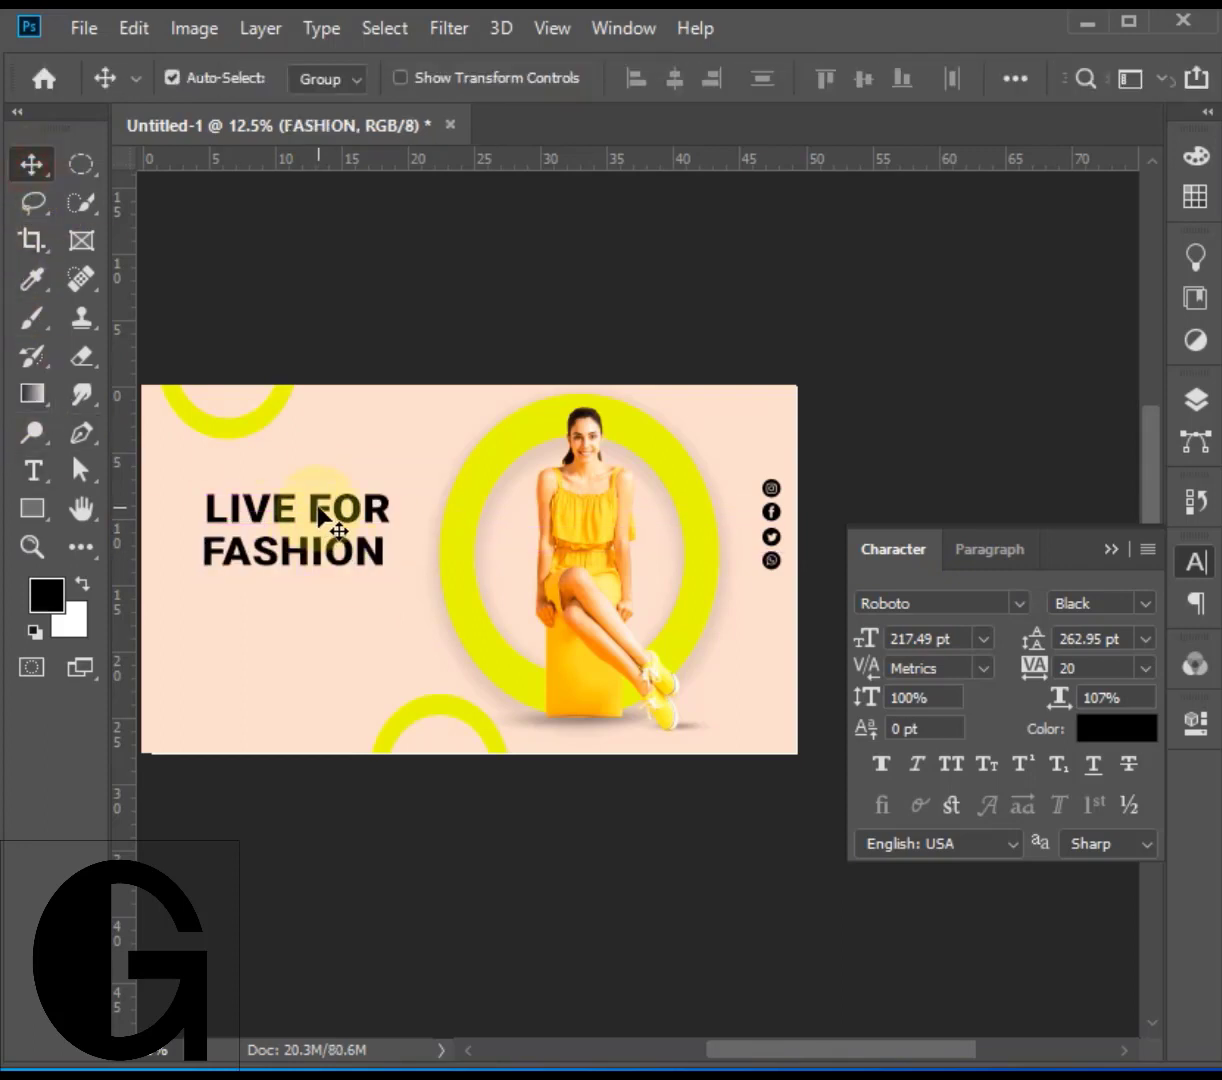
# Set the font of both the LIVE FOR and FASHION lines to MADE SAONARA Regular
pyautogui.doubleClick(319, 512)
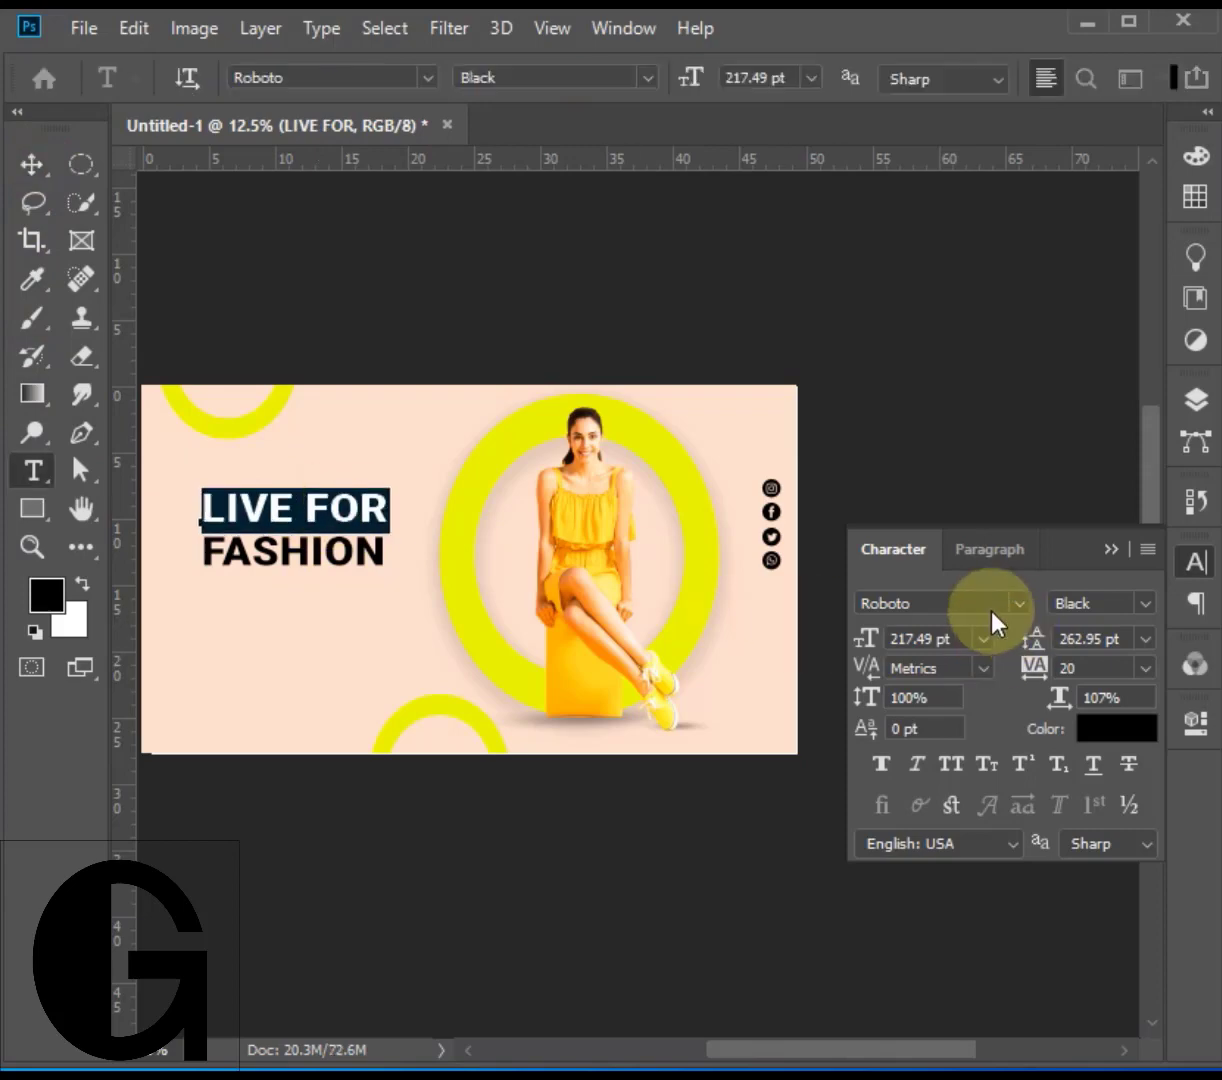
pyautogui.click(1019, 603)
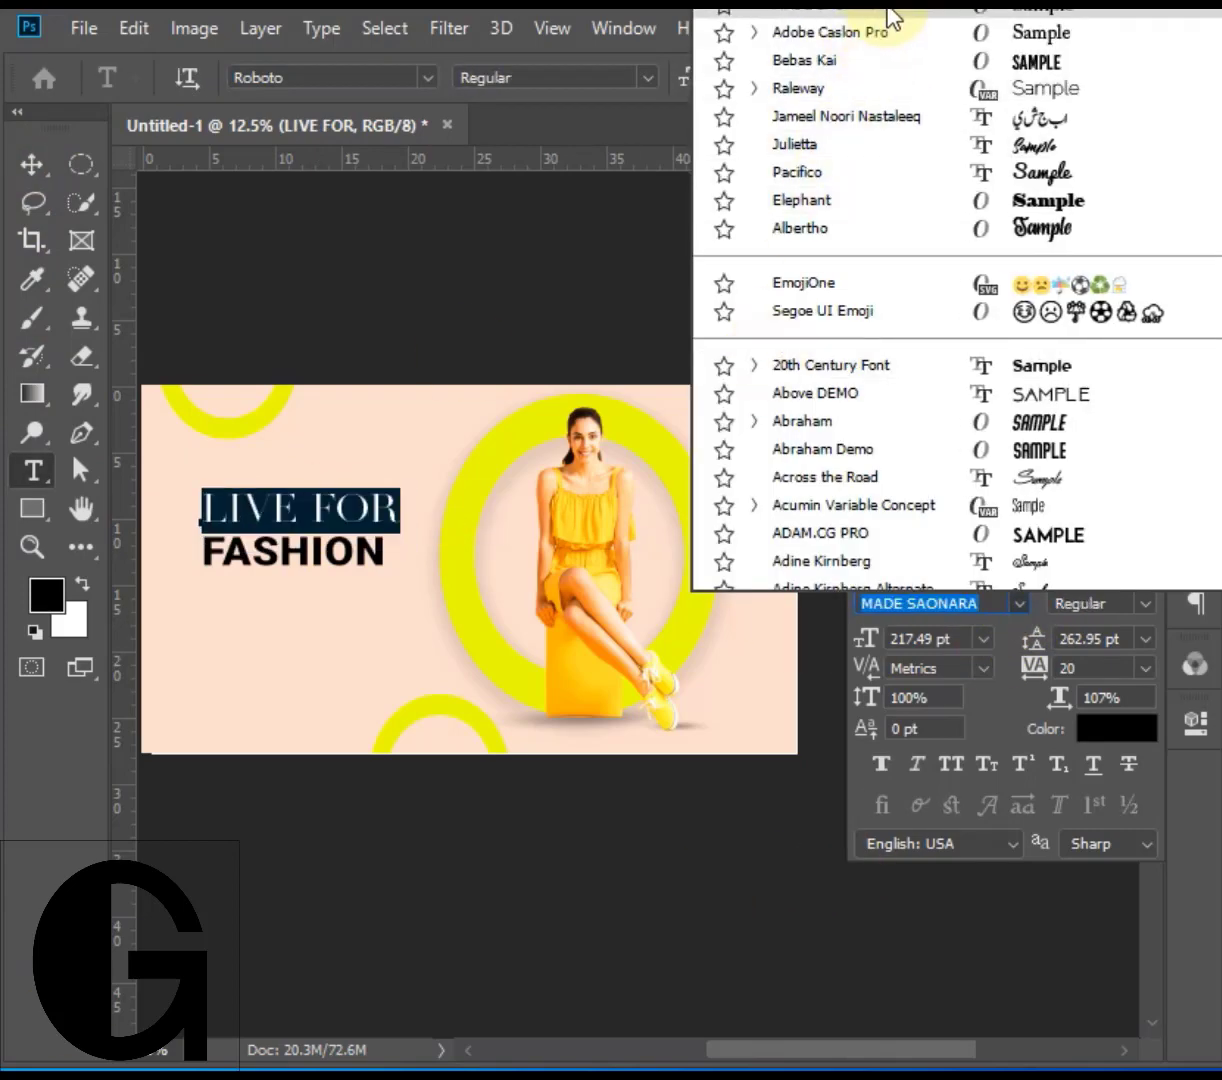
pyautogui.click(884, 10)
pyautogui.click(32, 164)
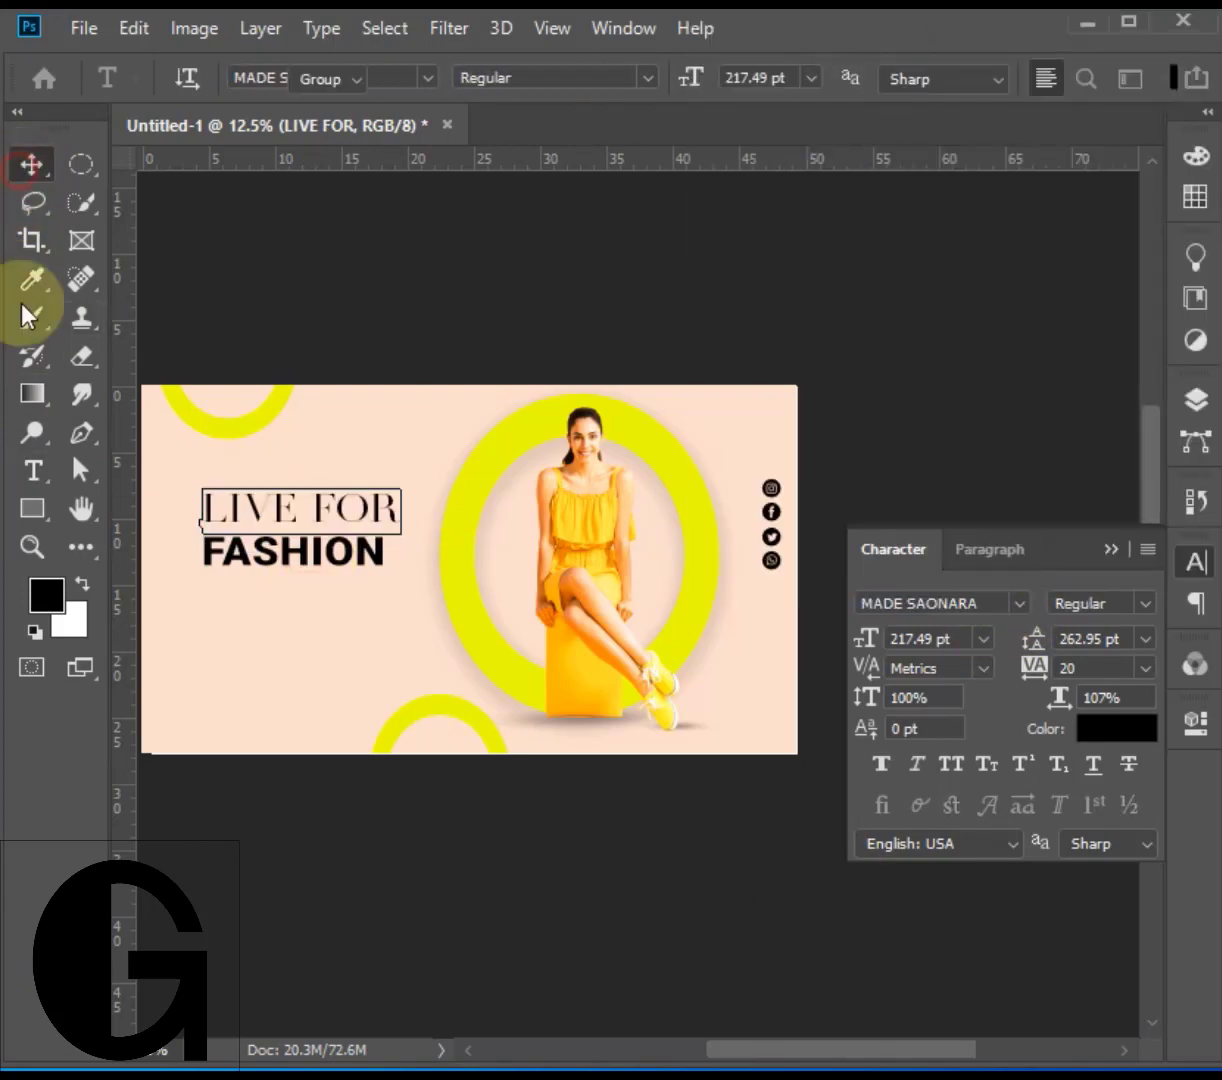
pyautogui.doubleClick(296, 550)
pyautogui.click(1018, 603)
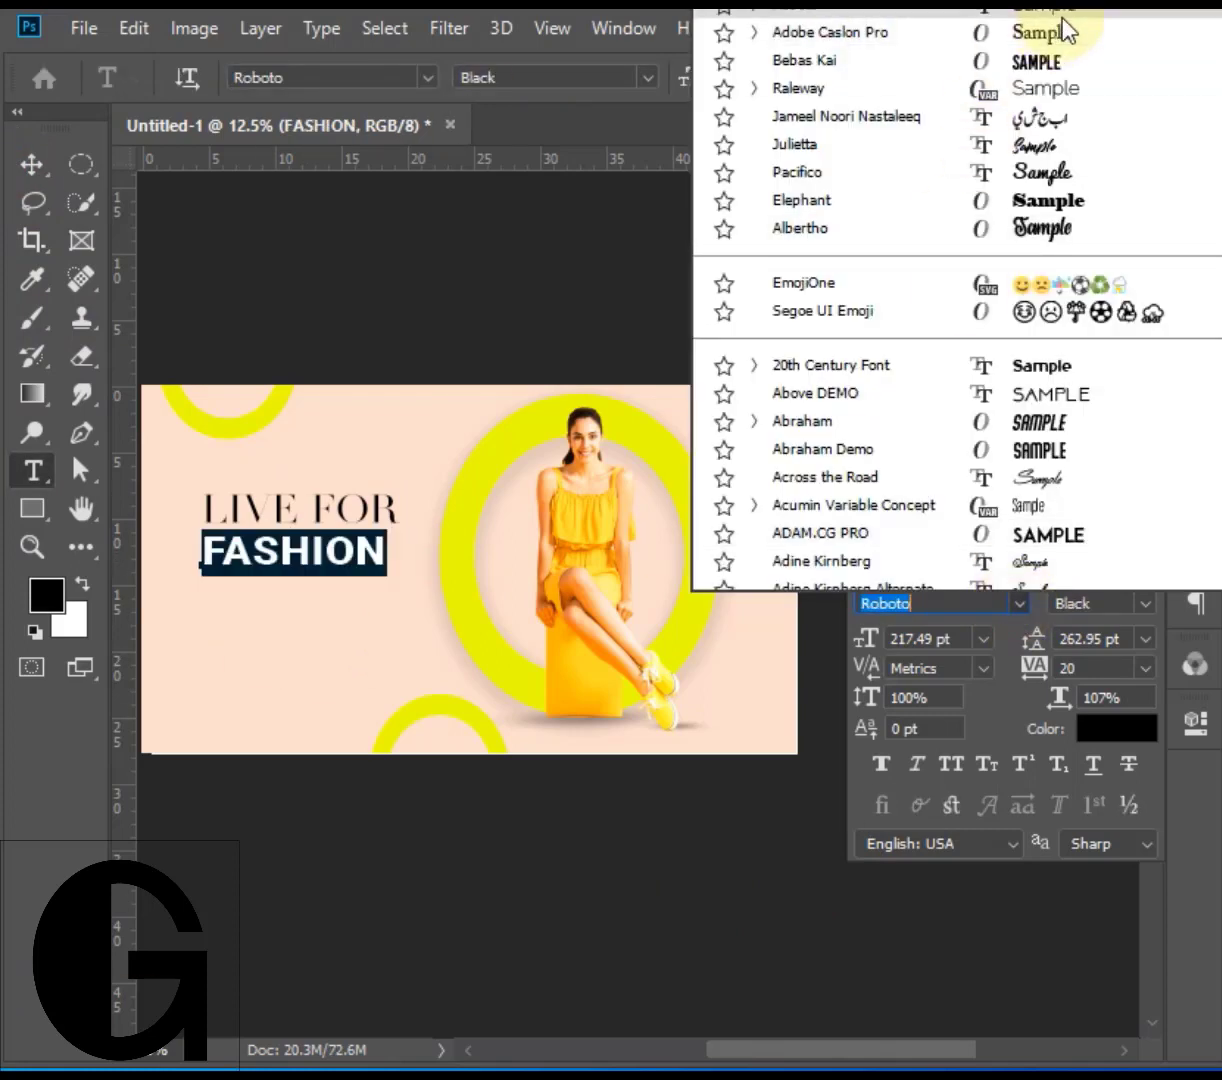
pyautogui.click(1024, 13)
pyautogui.click(32, 164)
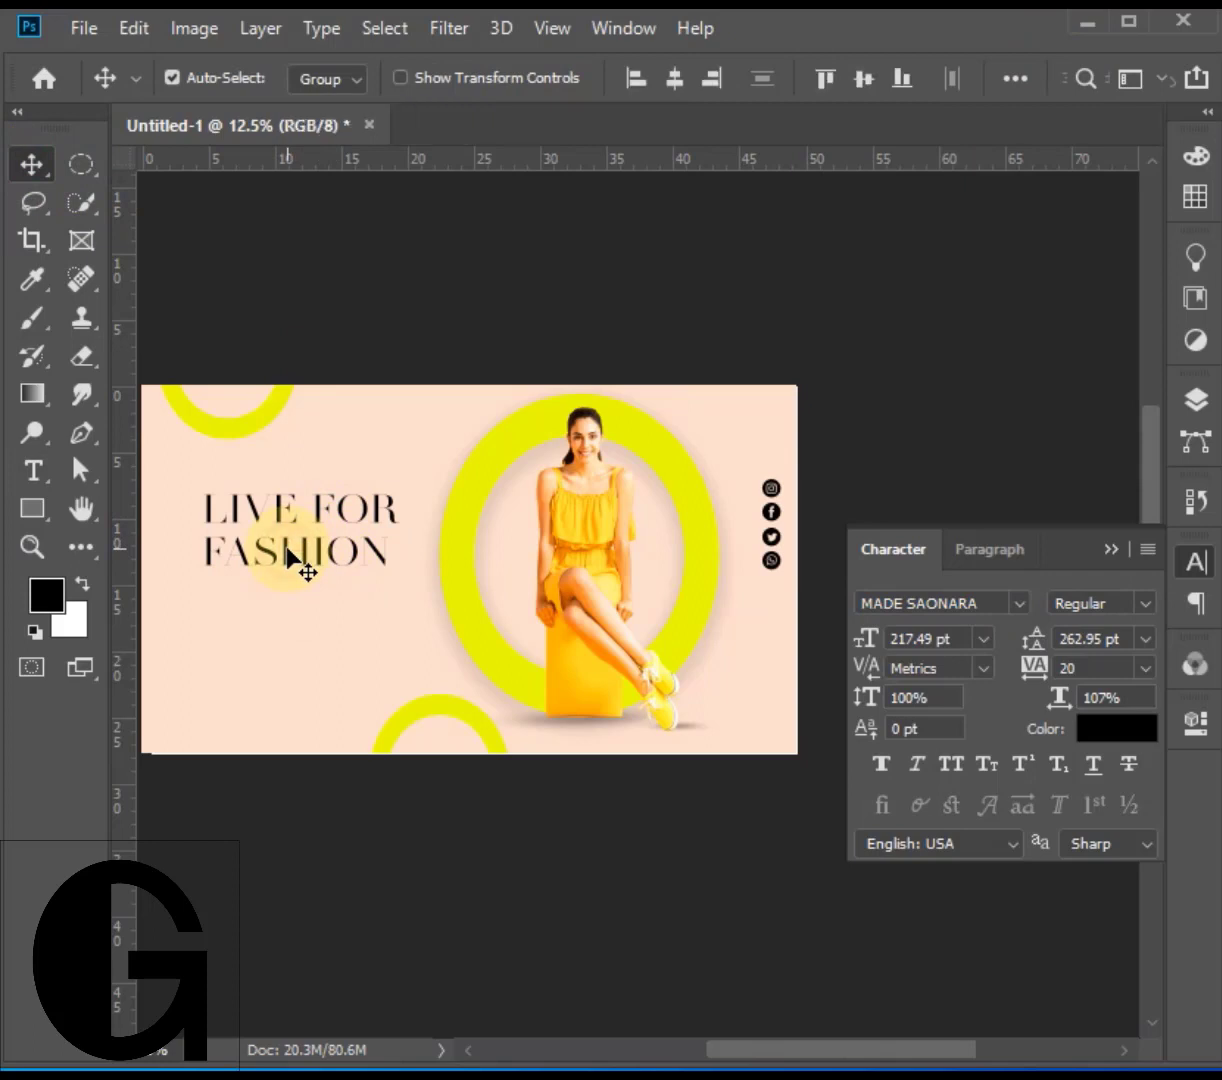
# Scale both headline lines together to 299.67 pt and move them slightly lower on the banner
pyautogui.hotkey('ctrl', 't')
pyautogui.moveTo(300, 567)
pyautogui.mouseDown()
pyautogui.moveTo(305, 594)
pyautogui.moveTo(291, 582)
pyautogui.moveTo(310, 592)
pyautogui.mouseUp()
pyautogui.click(35, 169)
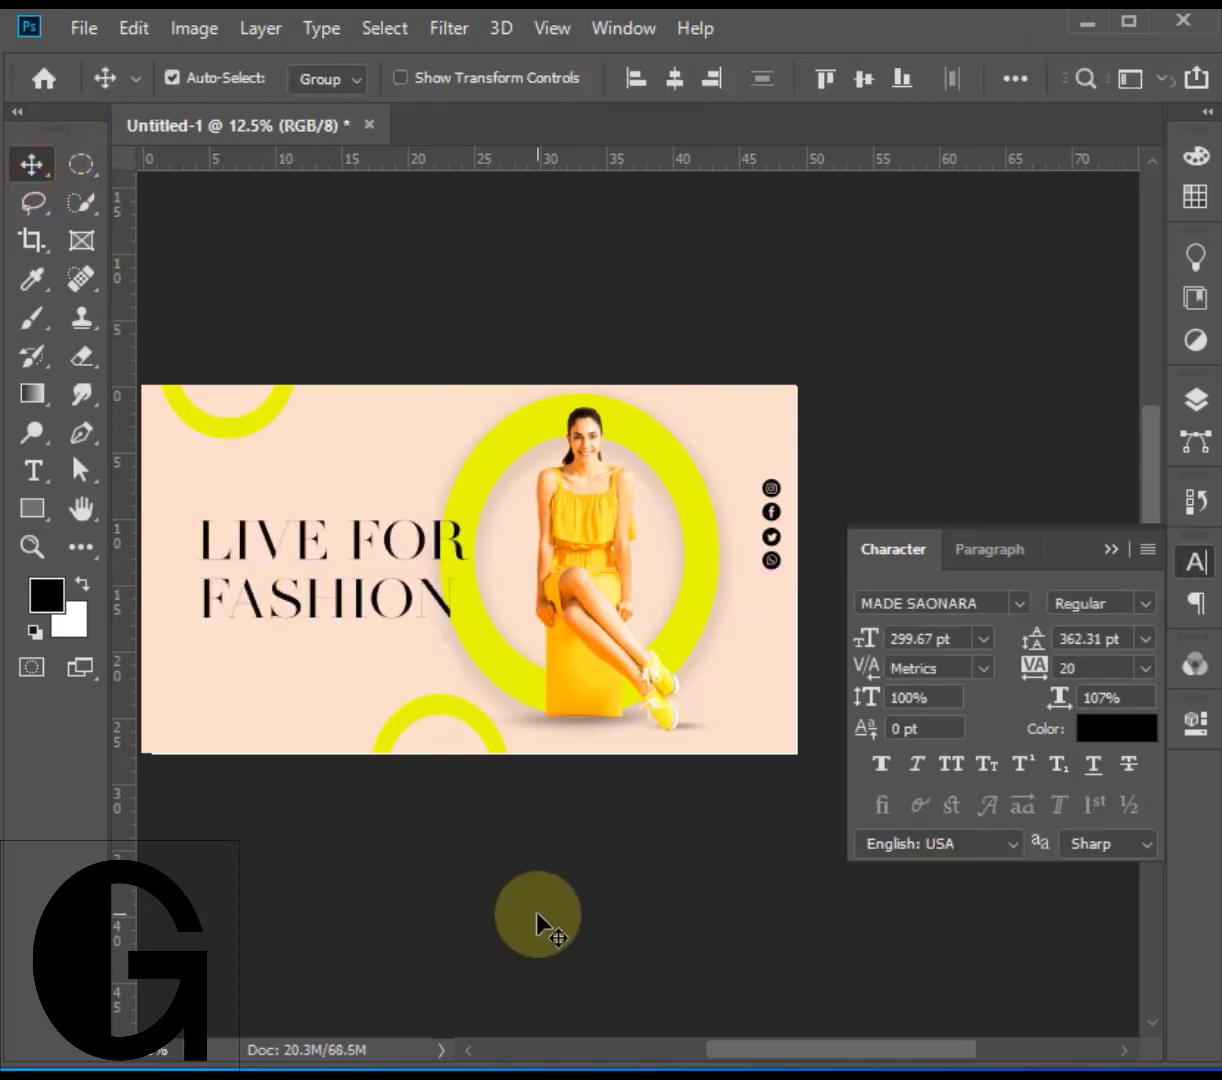
# Nudge the large ring slightly right, and duplicate the FASHION line with a slight offset, stacking the copy beneath the original
pyautogui.click(689, 606)
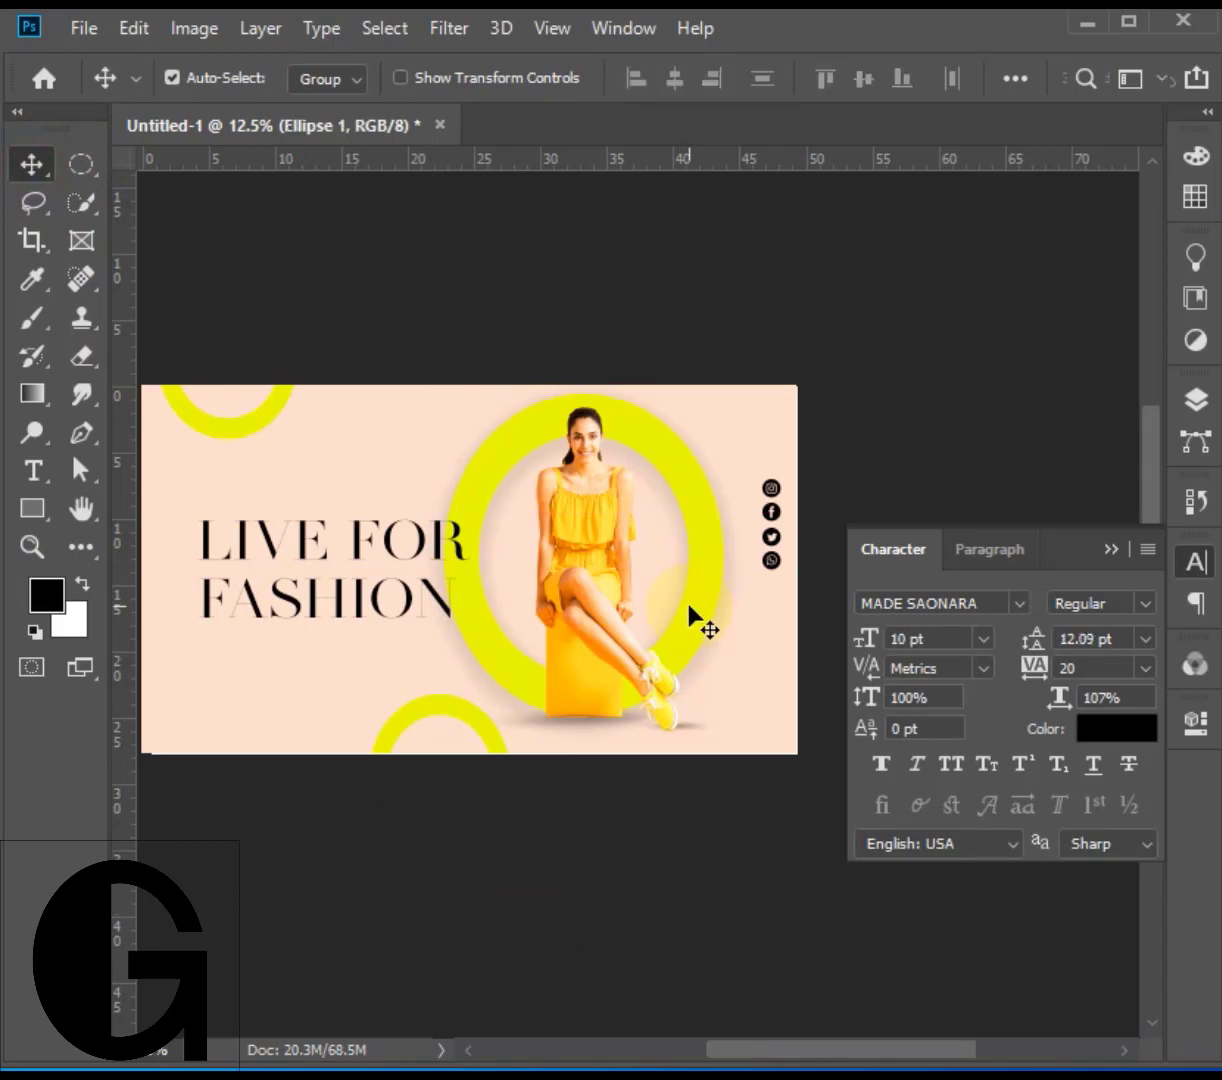
pyautogui.doubleClick(365, 620)
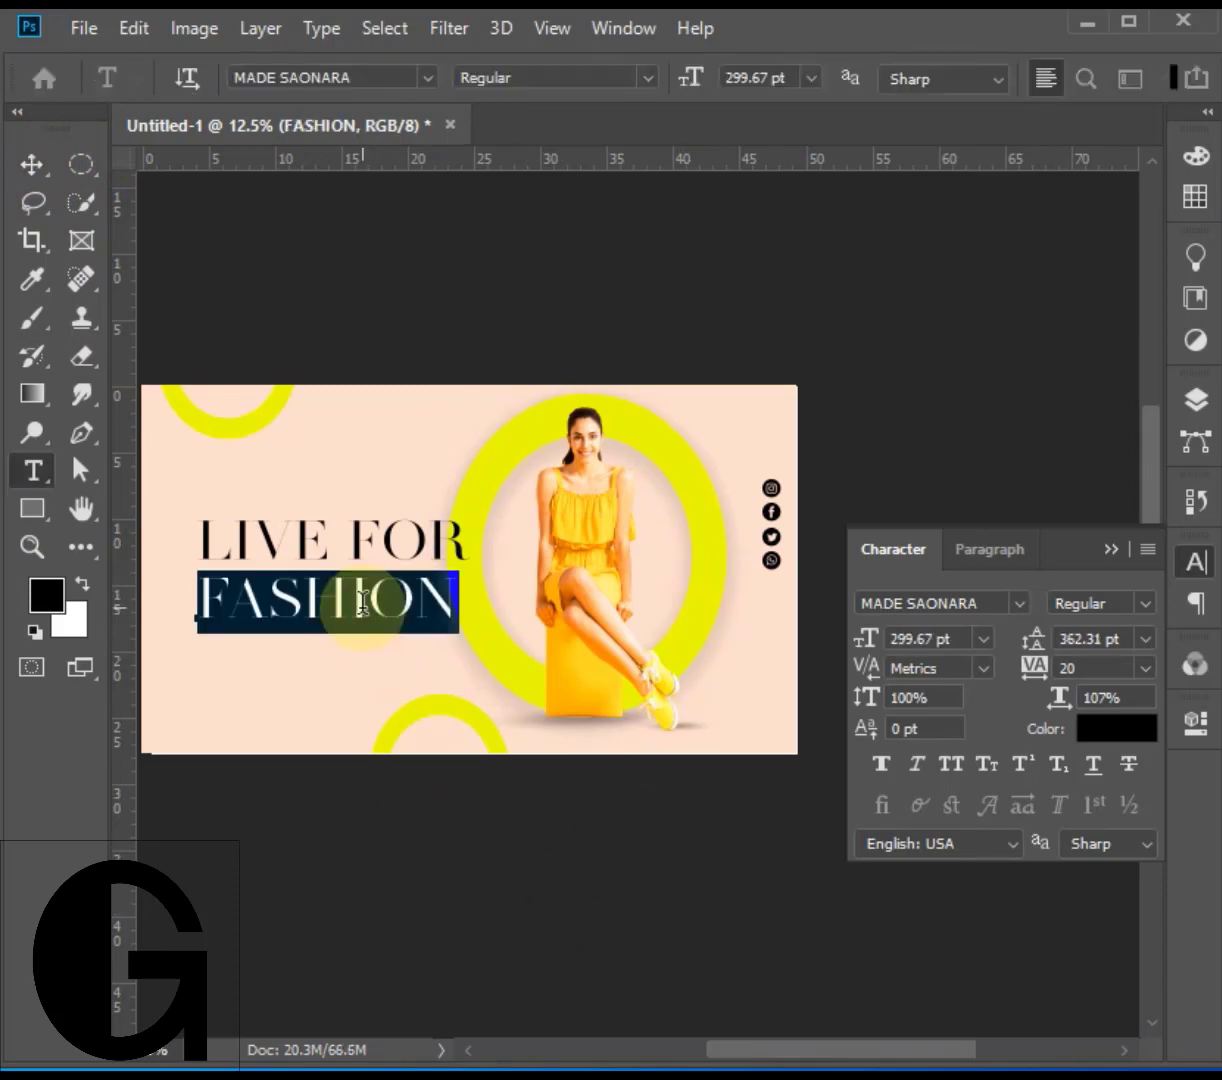
pyautogui.click(30, 168)
pyautogui.click(1196, 398)
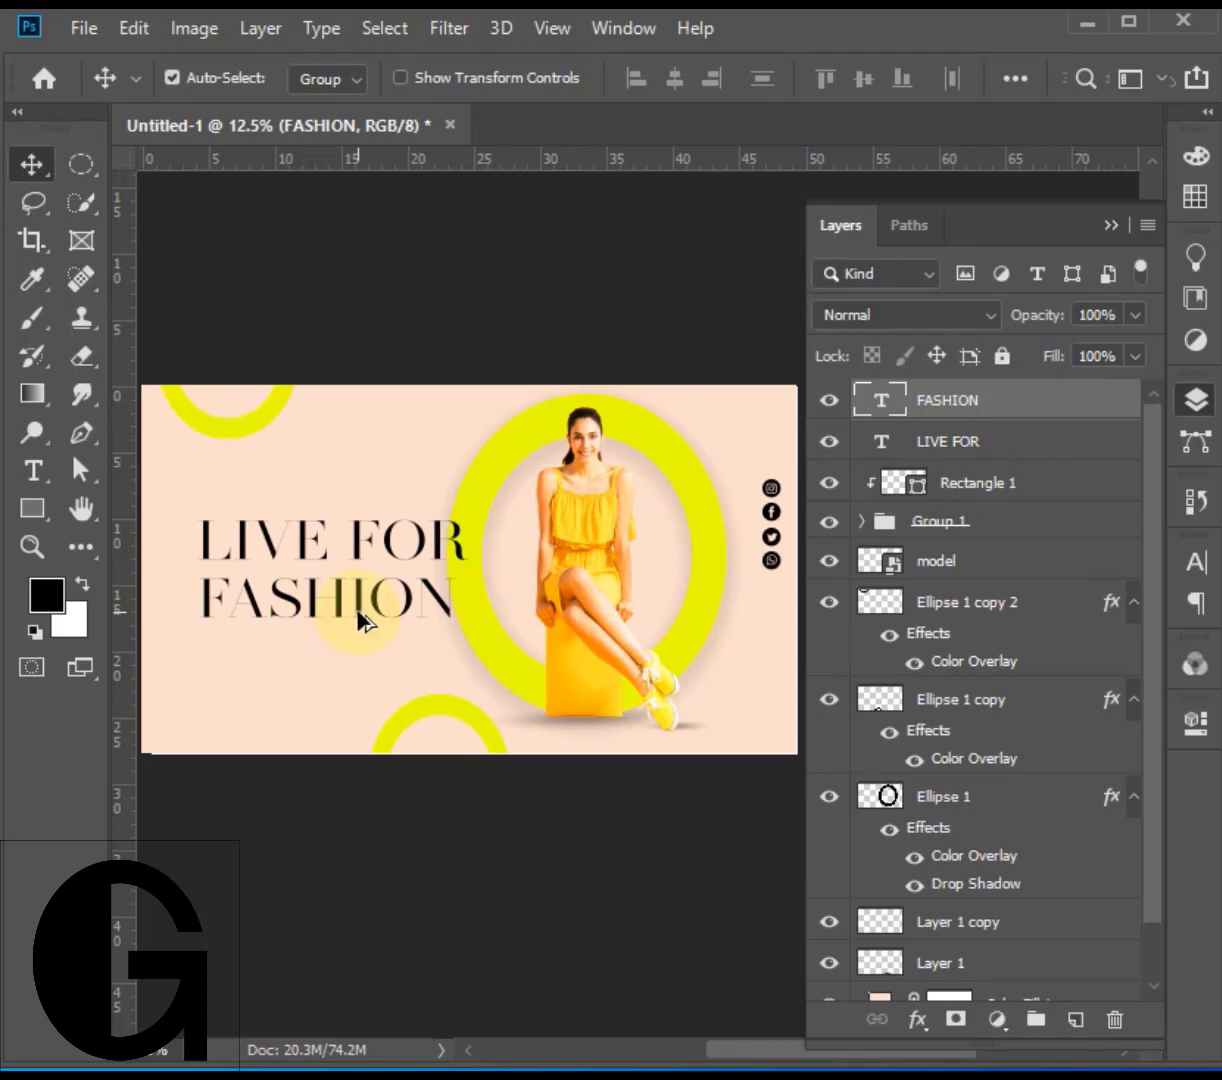
pyautogui.moveTo(358, 611); pyautogui.dragTo(372, 645)
pyautogui.moveTo(1008, 403); pyautogui.dragTo(999, 456)
# Set the text colour of the lower FASHION copy to pure red ff0000 so it acts as an offset shadow
pyautogui.doubleClick(880, 440)
pyautogui.click(1196, 562)
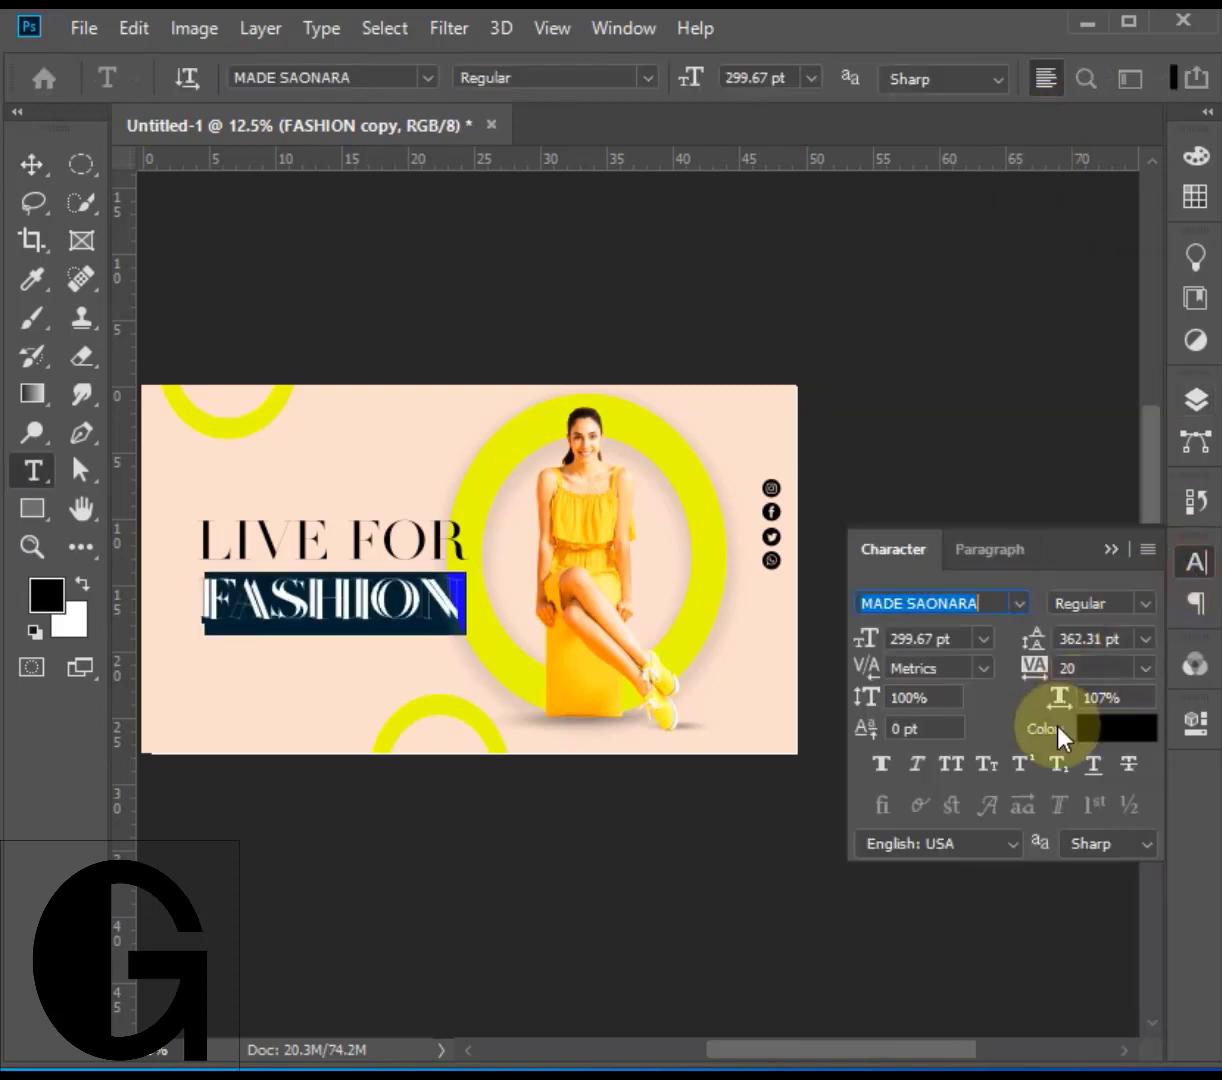
pyautogui.click(1058, 731)
pyautogui.click(535, 428)
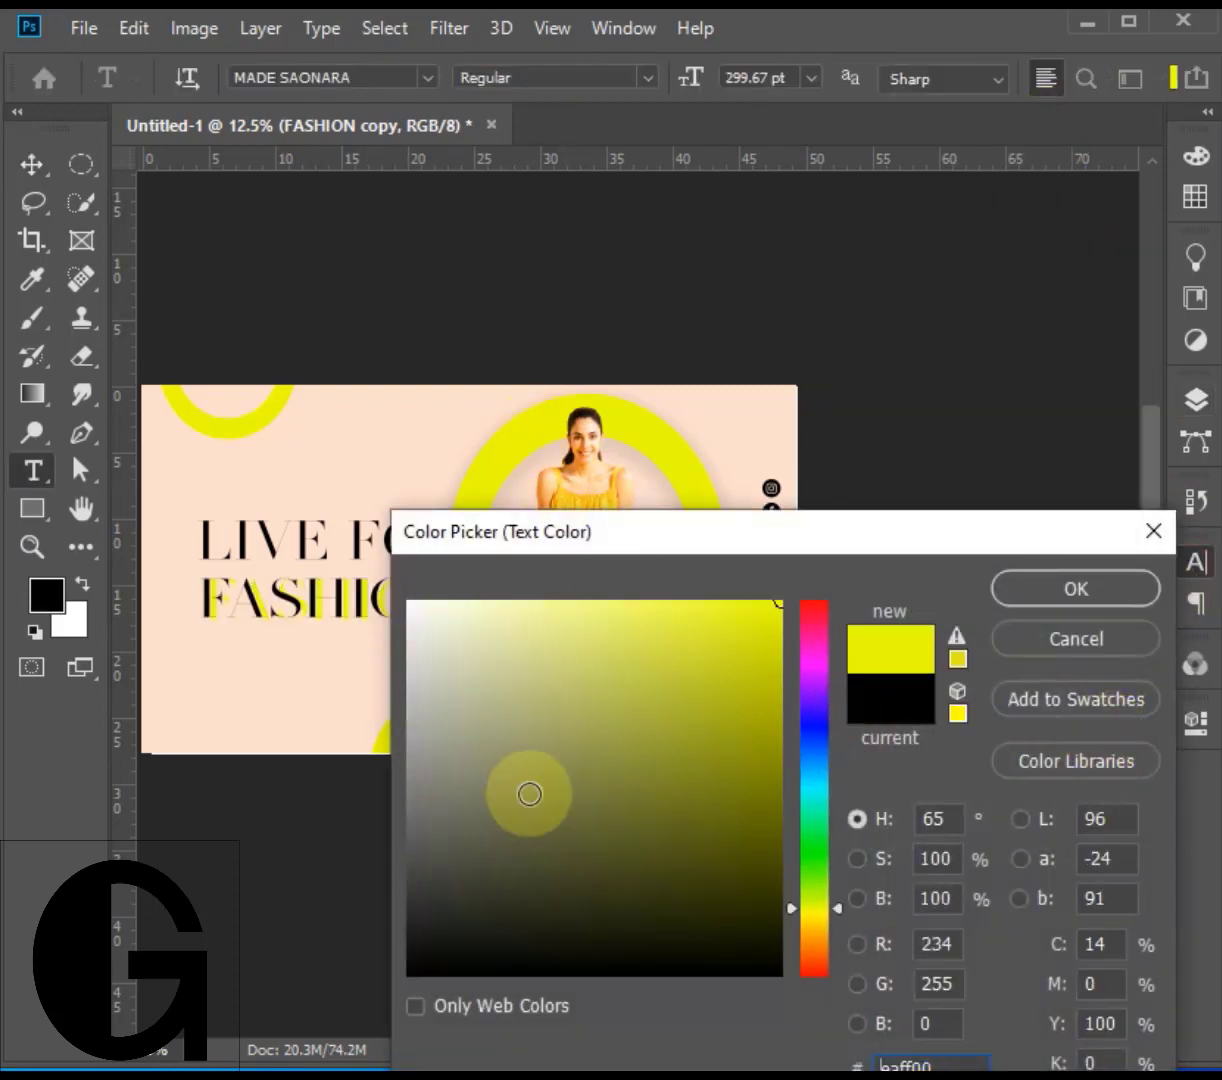
pyautogui.click(823, 601)
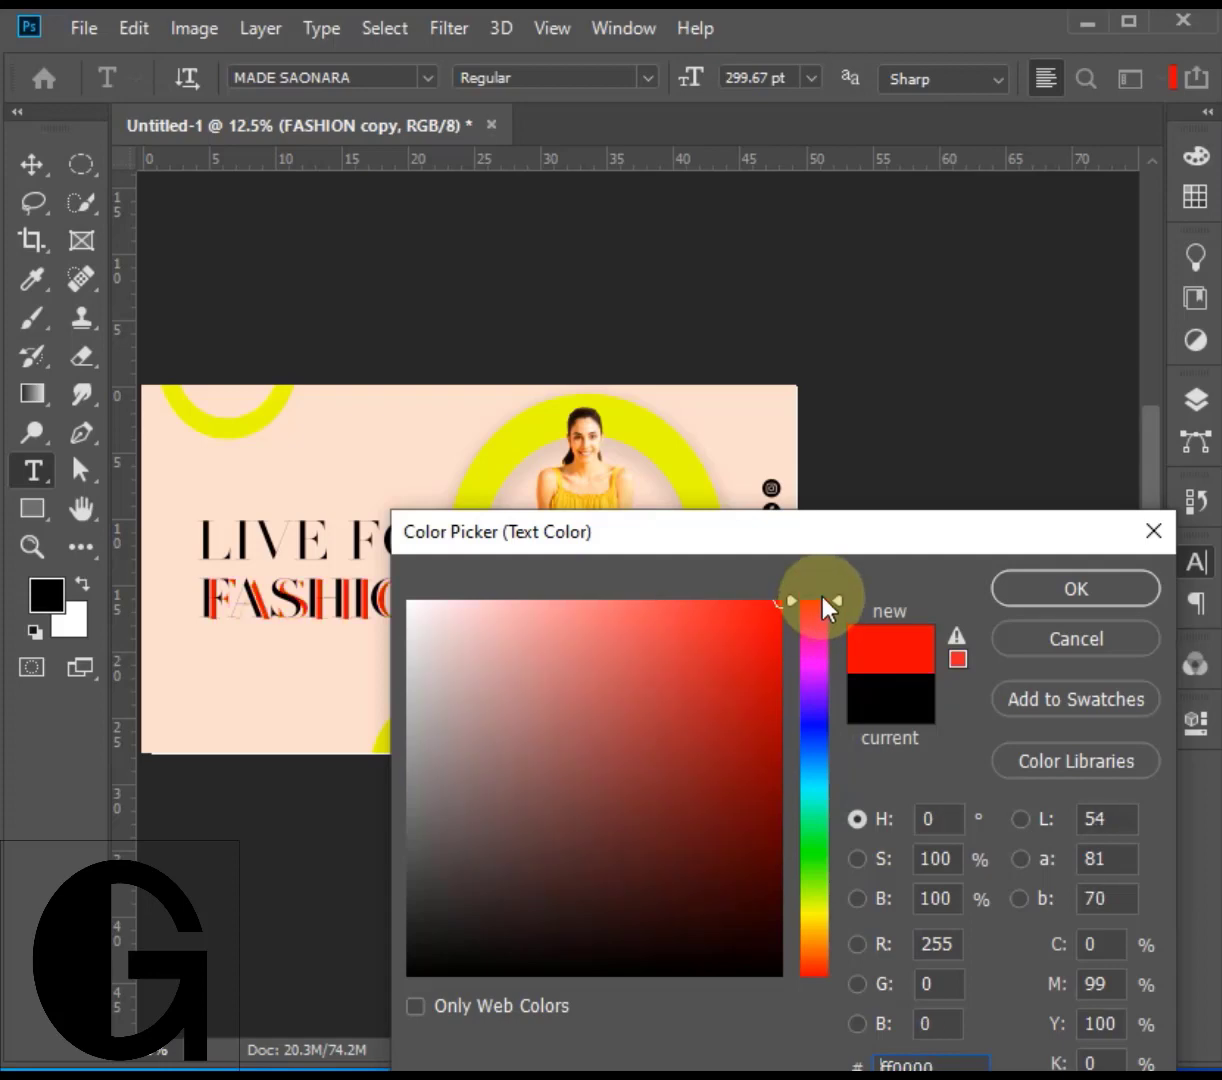
pyautogui.click(1076, 589)
pyautogui.click(1196, 399)
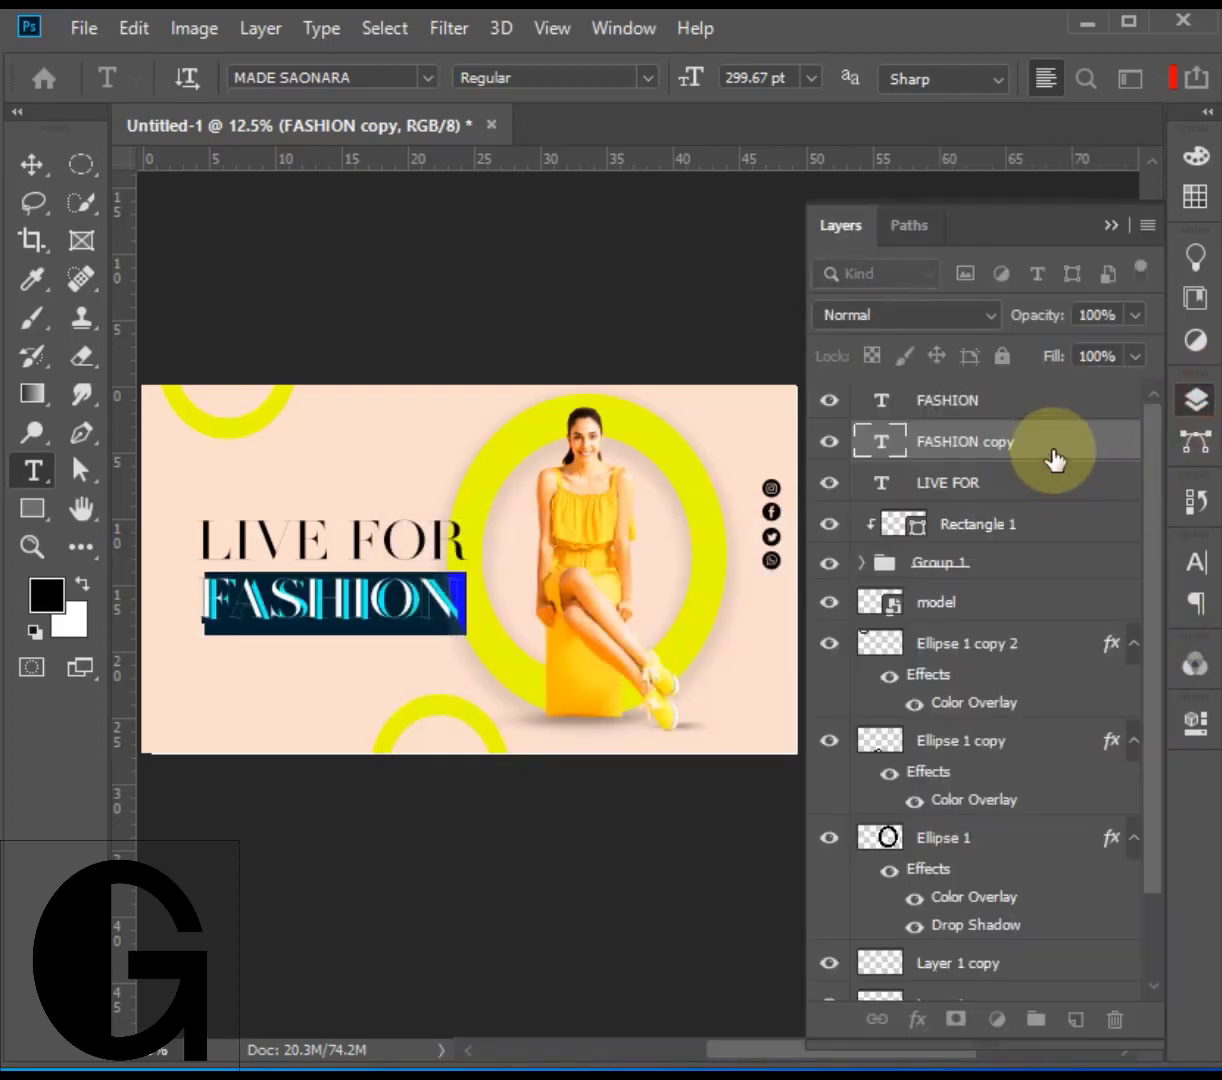
pyautogui.click(1056, 452)
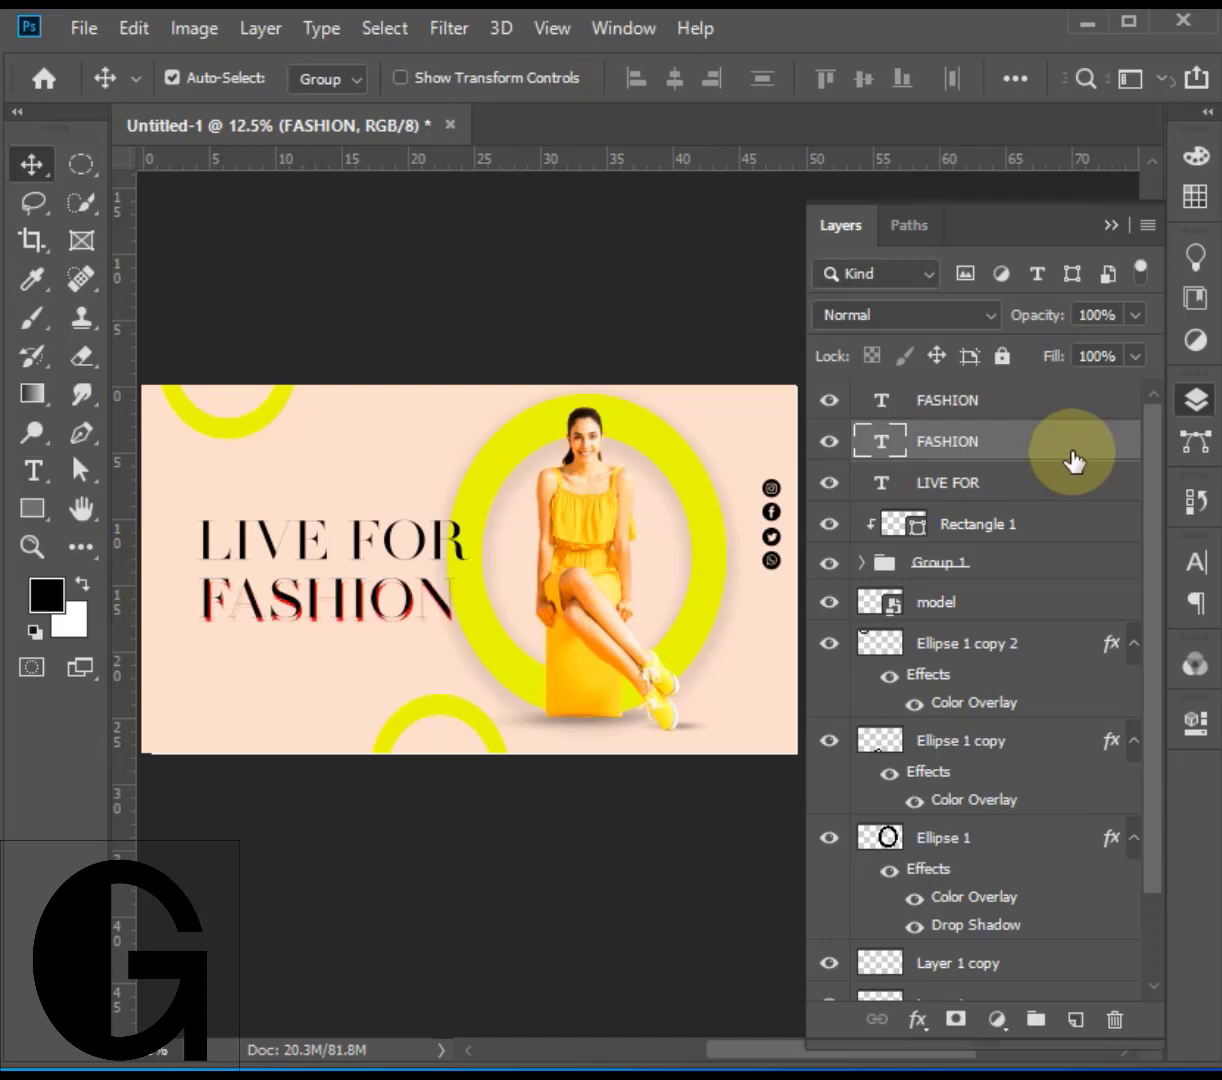
# Change the background colour fill from peach to the light cream-yellow ffeab3
pyautogui.click(655, 860)
pyautogui.click(755, 715)
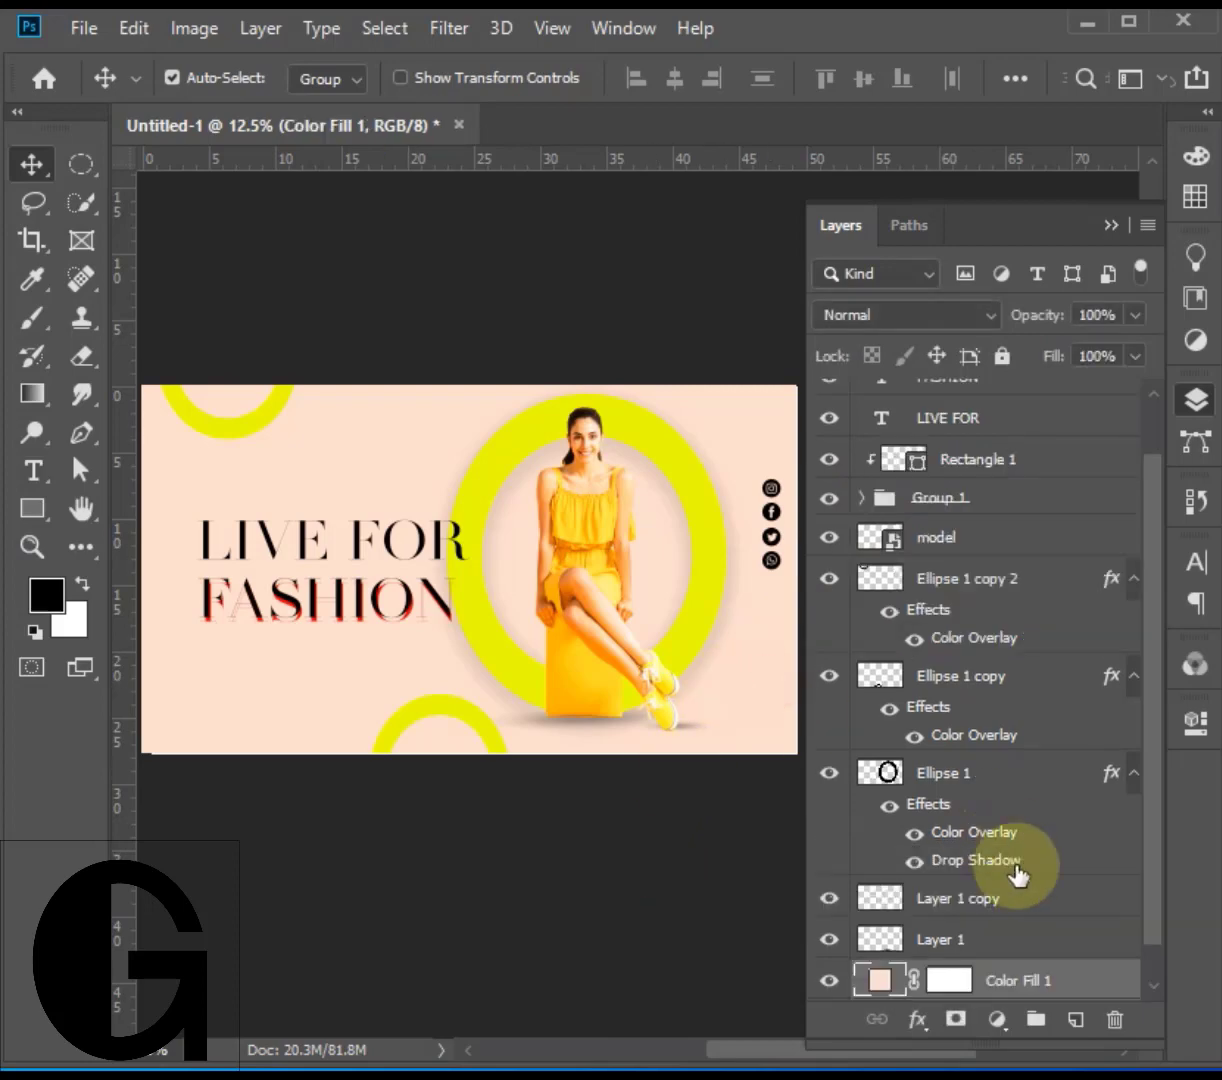
pyautogui.doubleClick(878, 979)
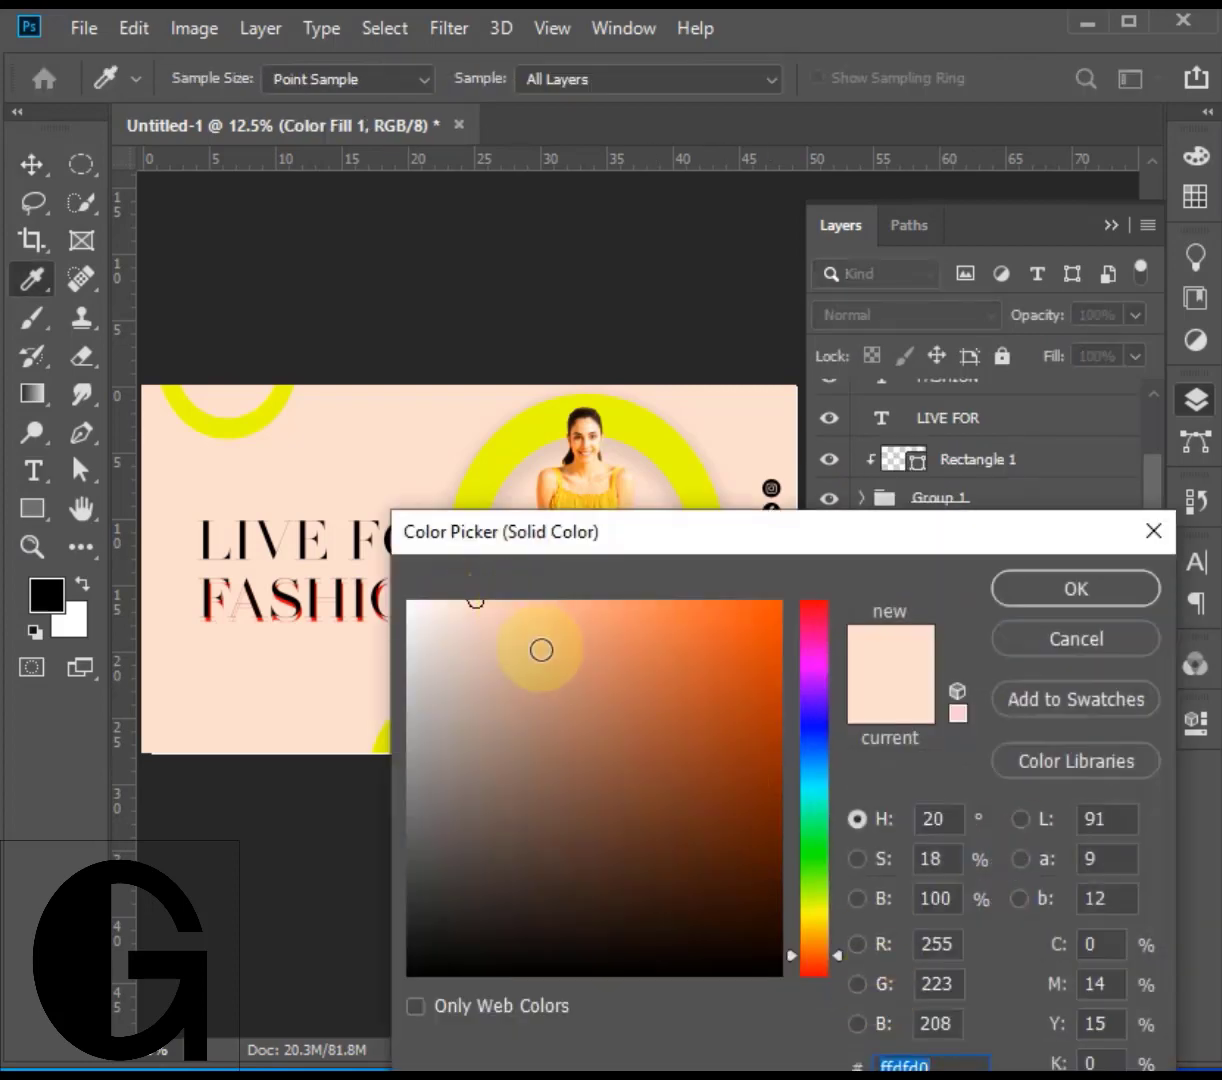
pyautogui.moveTo(541, 650)
pyautogui.mouseDown()
pyautogui.moveTo(554, 747)
pyautogui.moveTo(559, 586)
pyautogui.moveTo(573, 554)
pyautogui.moveTo(550, 541)
pyautogui.moveTo(557, 533)
pyautogui.mouseUp()
pyautogui.moveTo(841, 956); pyautogui.dragTo(840, 930)
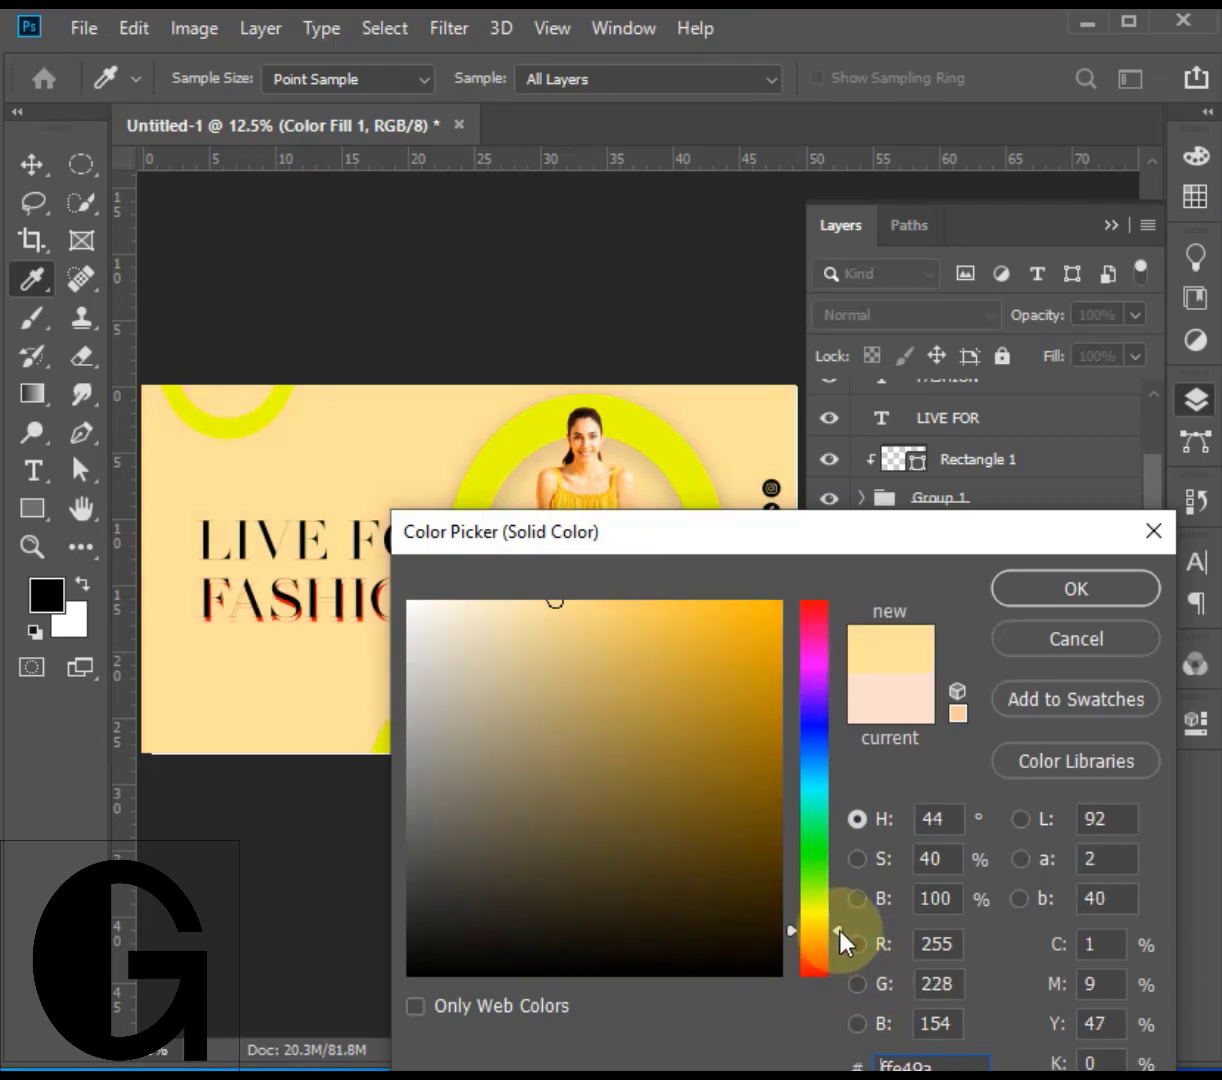
pyautogui.moveTo(573, 605)
pyautogui.mouseDown()
pyautogui.moveTo(458, 573)
pyautogui.moveTo(519, 575)
pyautogui.mouseUp()
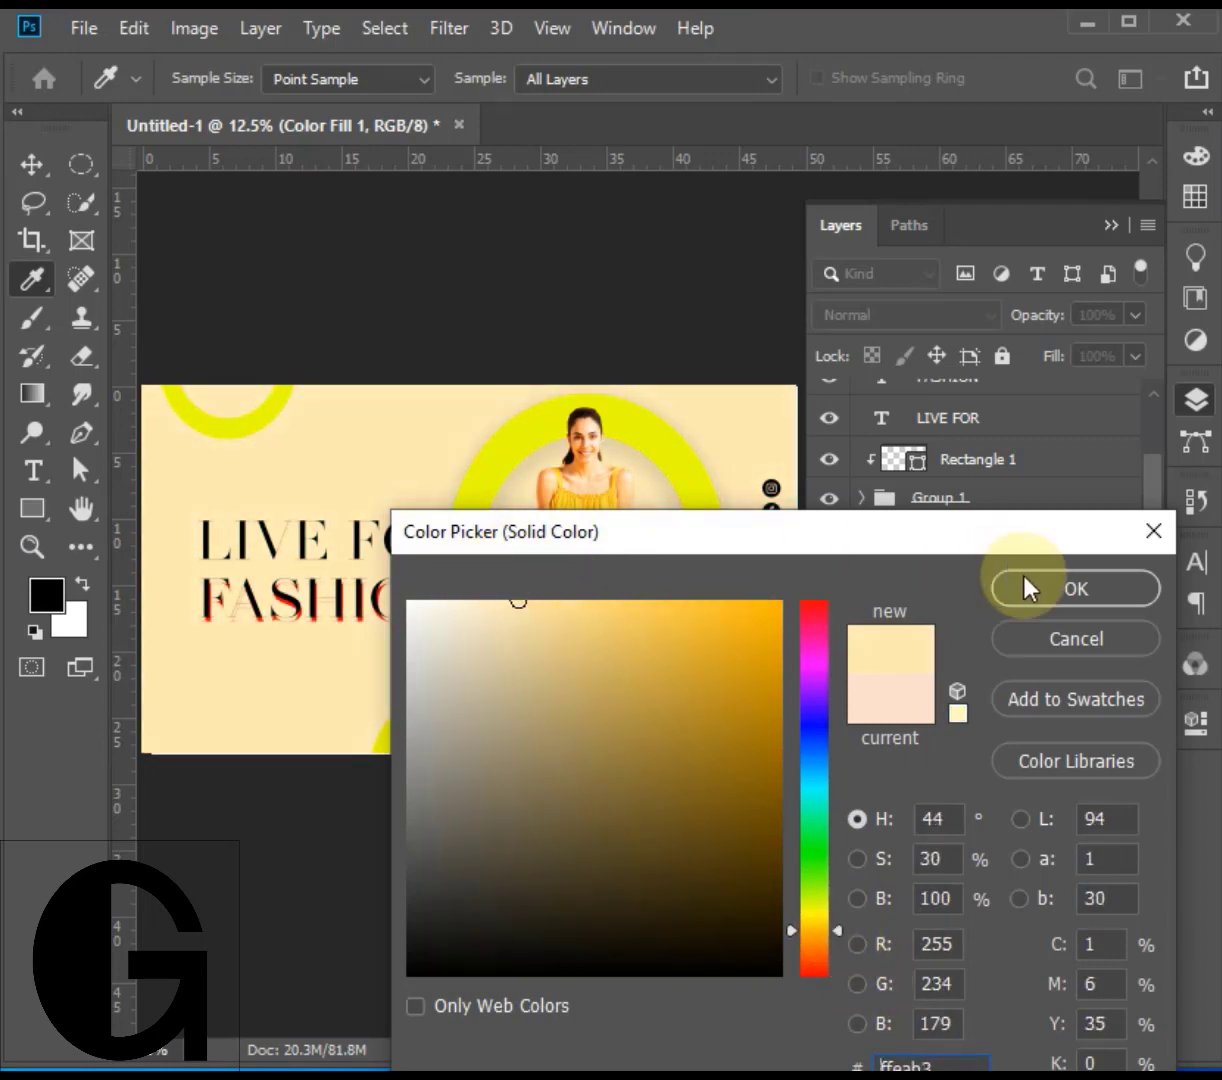
pyautogui.click(1030, 590)
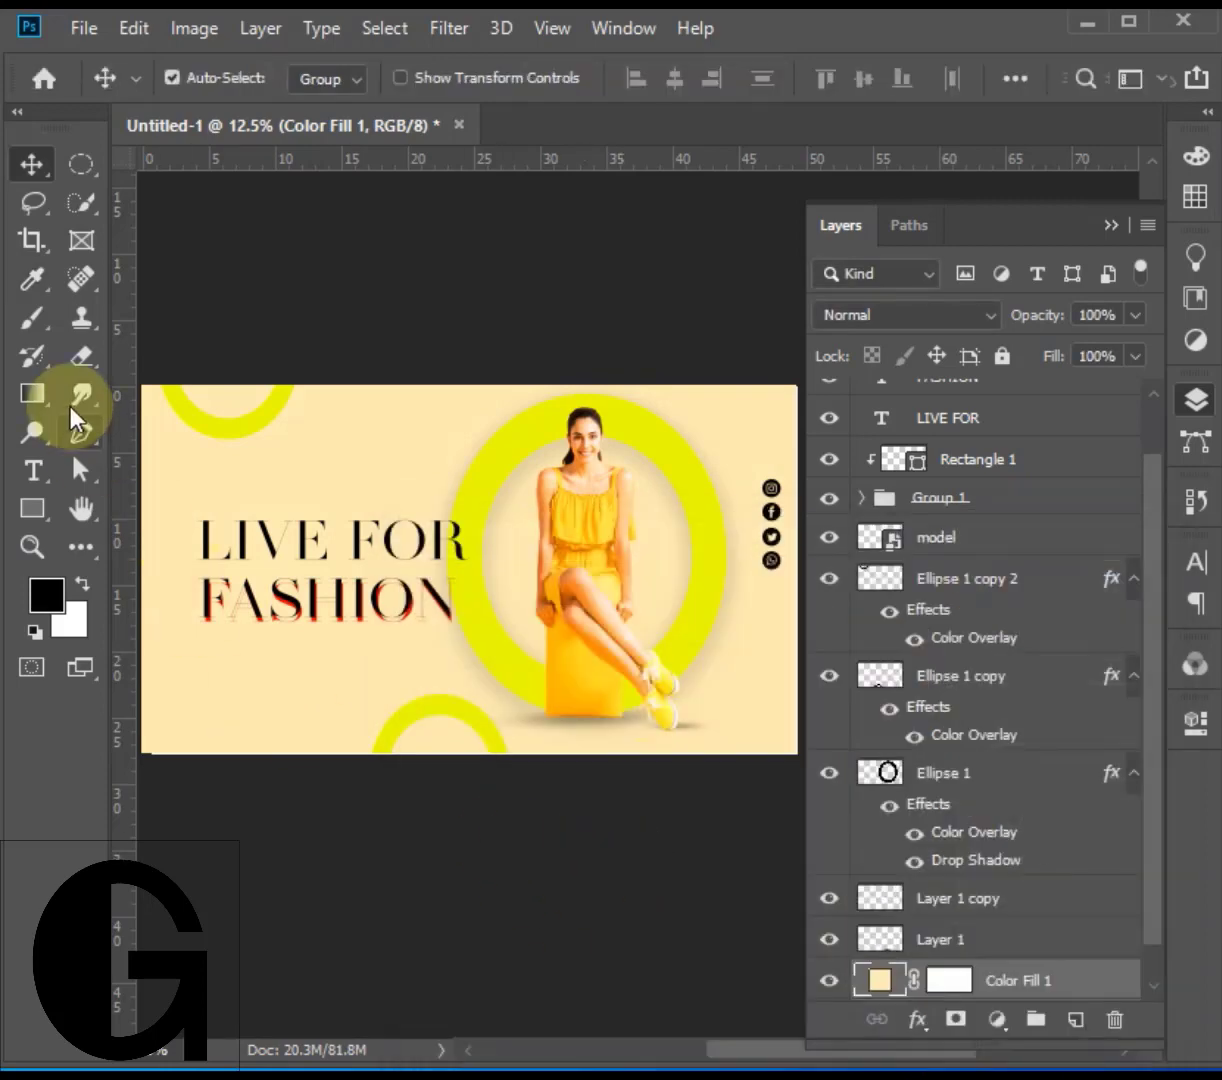
# Add an enlarged 20April line below the headline and the word Sale in Dancing Script Regular beside it
pyautogui.click(33, 470)
pyautogui.scroll(2, 1000, 530)
pyautogui.click(965, 400)
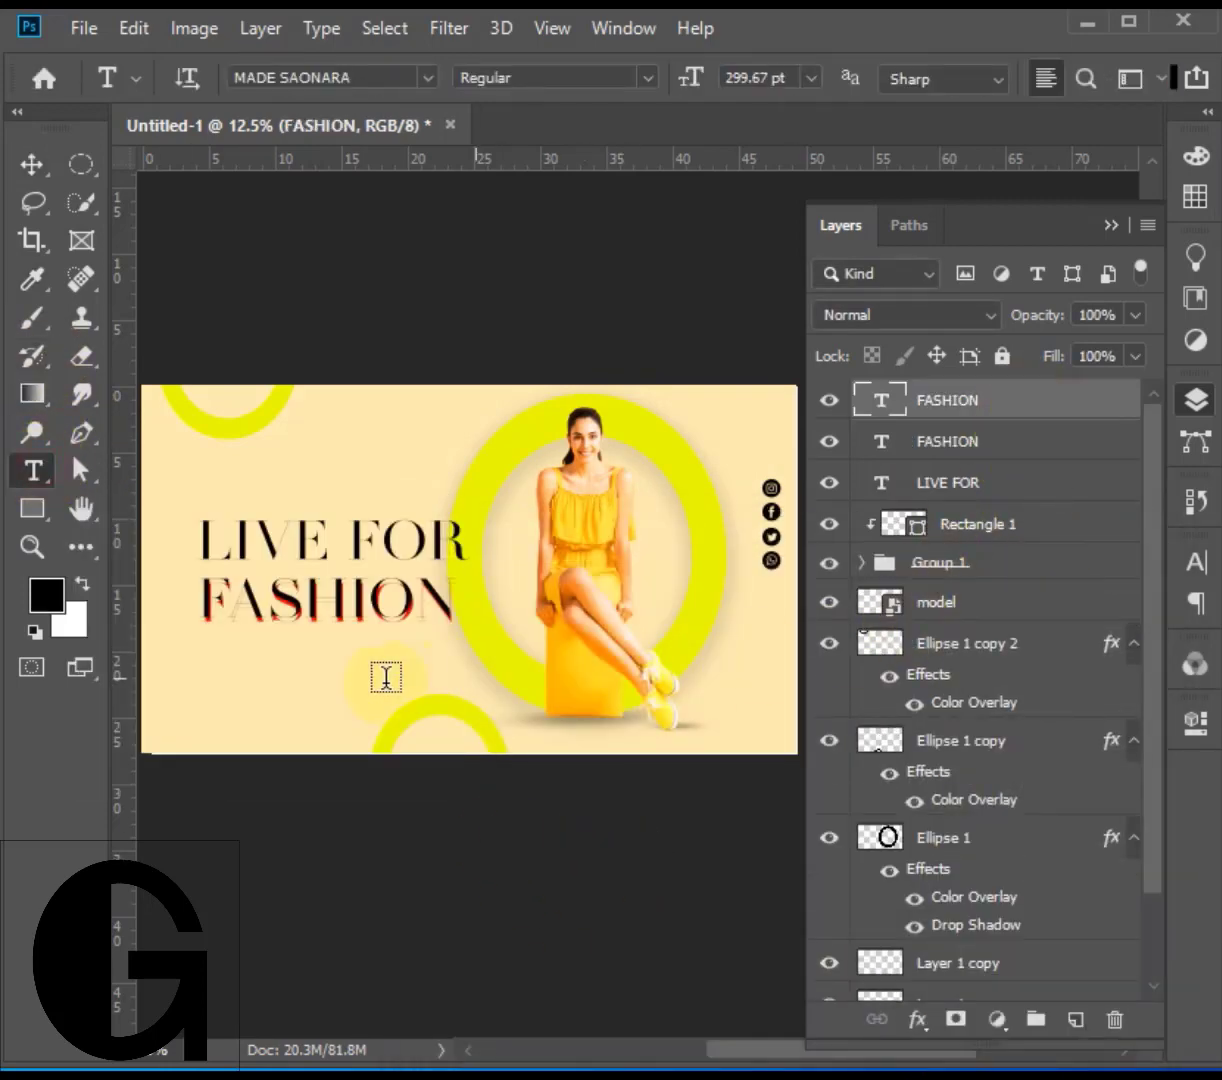
pyautogui.click(273, 672)
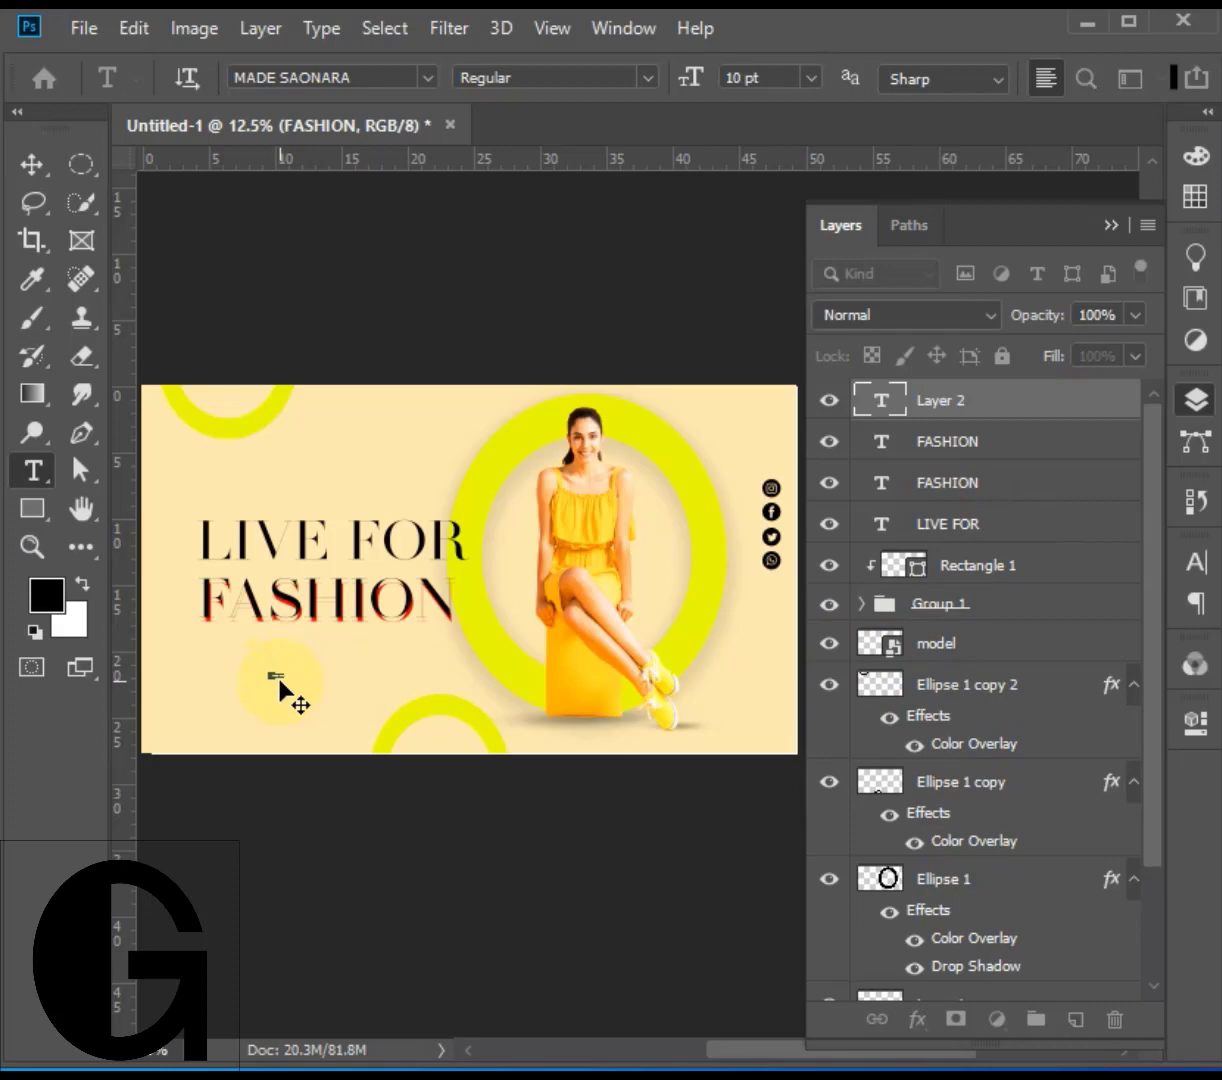
pyautogui.click(33, 164)
pyautogui.hotkey('ctrl', 't')
pyautogui.moveTo(290, 685); pyautogui.dragTo(455, 790)
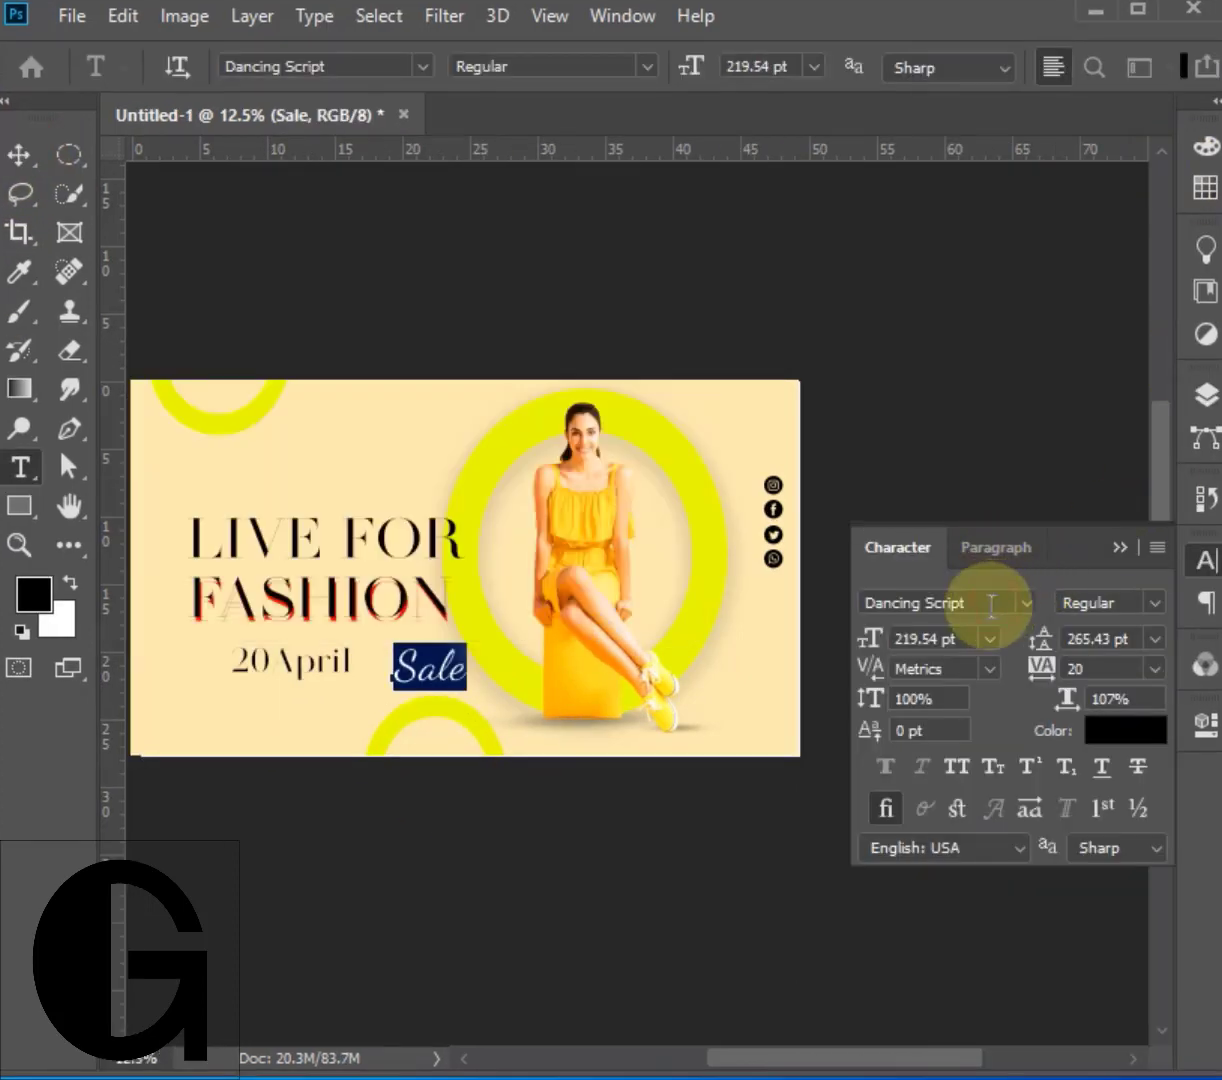
# Scale Sale to 146.68%, rotate it about -23.8°, and place it overlapping the end of 20April
pyautogui.click(1120, 547)
pyautogui.click(19, 154)
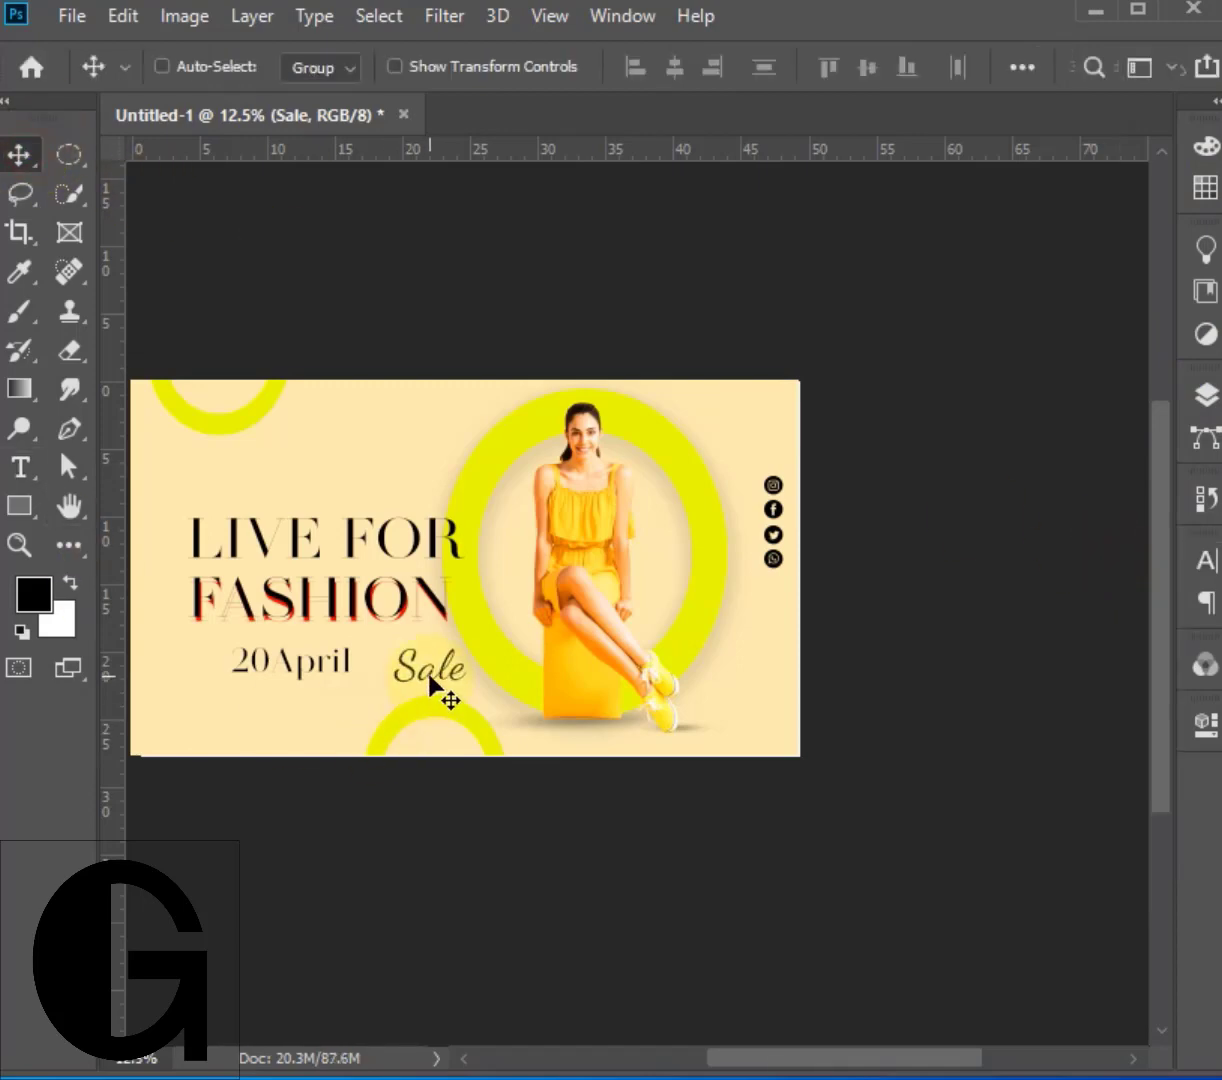
pyautogui.hotkey('ctrl', 't')
pyautogui.moveTo(387, 697); pyautogui.dragTo(368, 721)
pyautogui.moveTo(440, 692)
pyautogui.mouseDown()
pyautogui.moveTo(380, 708)
pyautogui.moveTo(452, 712)
pyautogui.moveTo(427, 774)
pyautogui.moveTo(450, 690)
pyautogui.mouseUp()
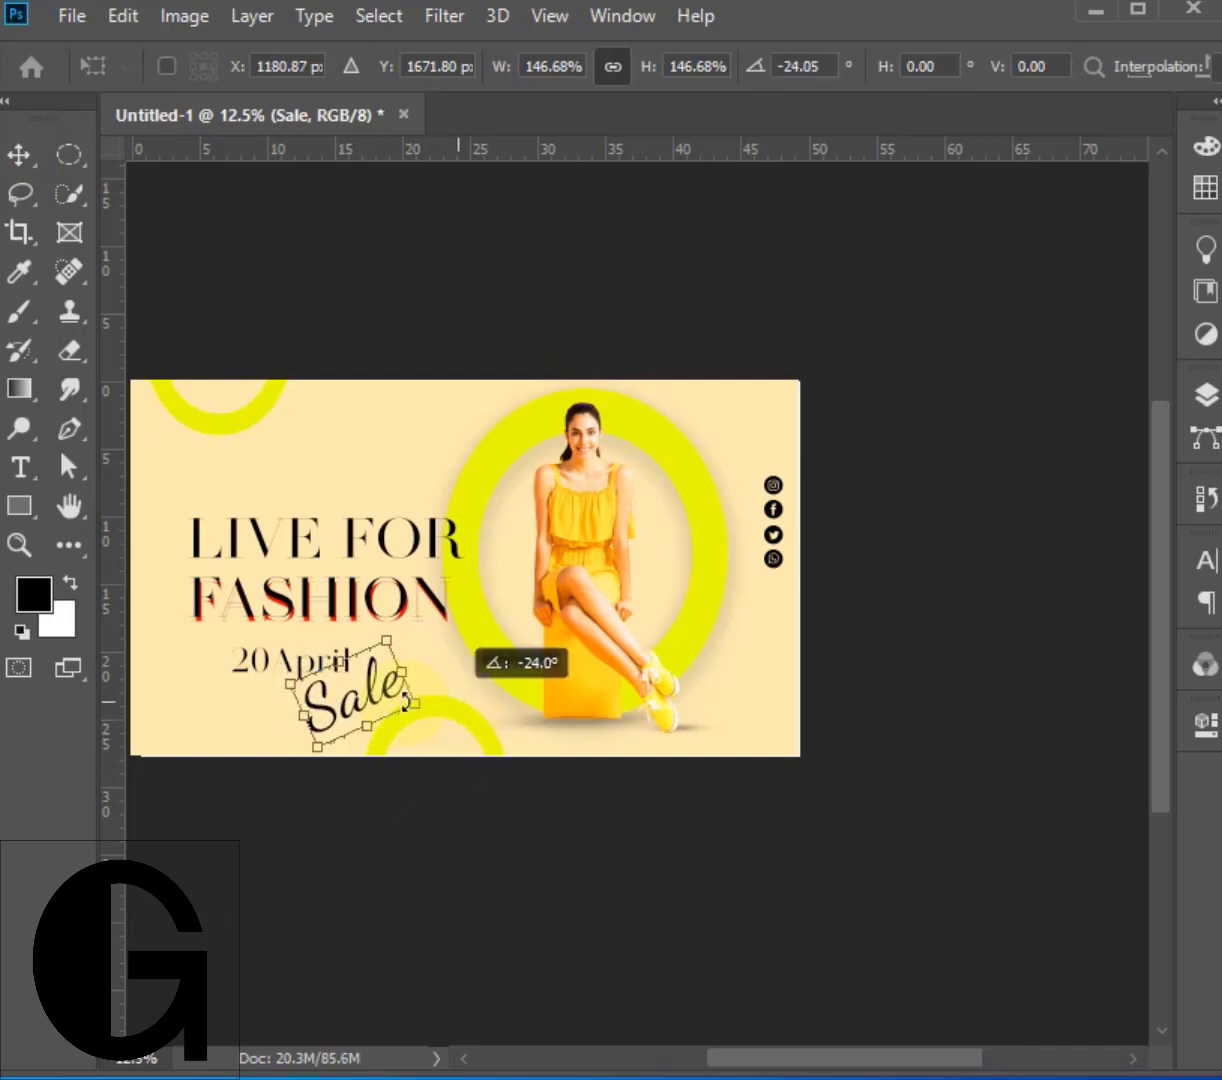
pyautogui.moveTo(378, 706); pyautogui.dragTo(395, 680)
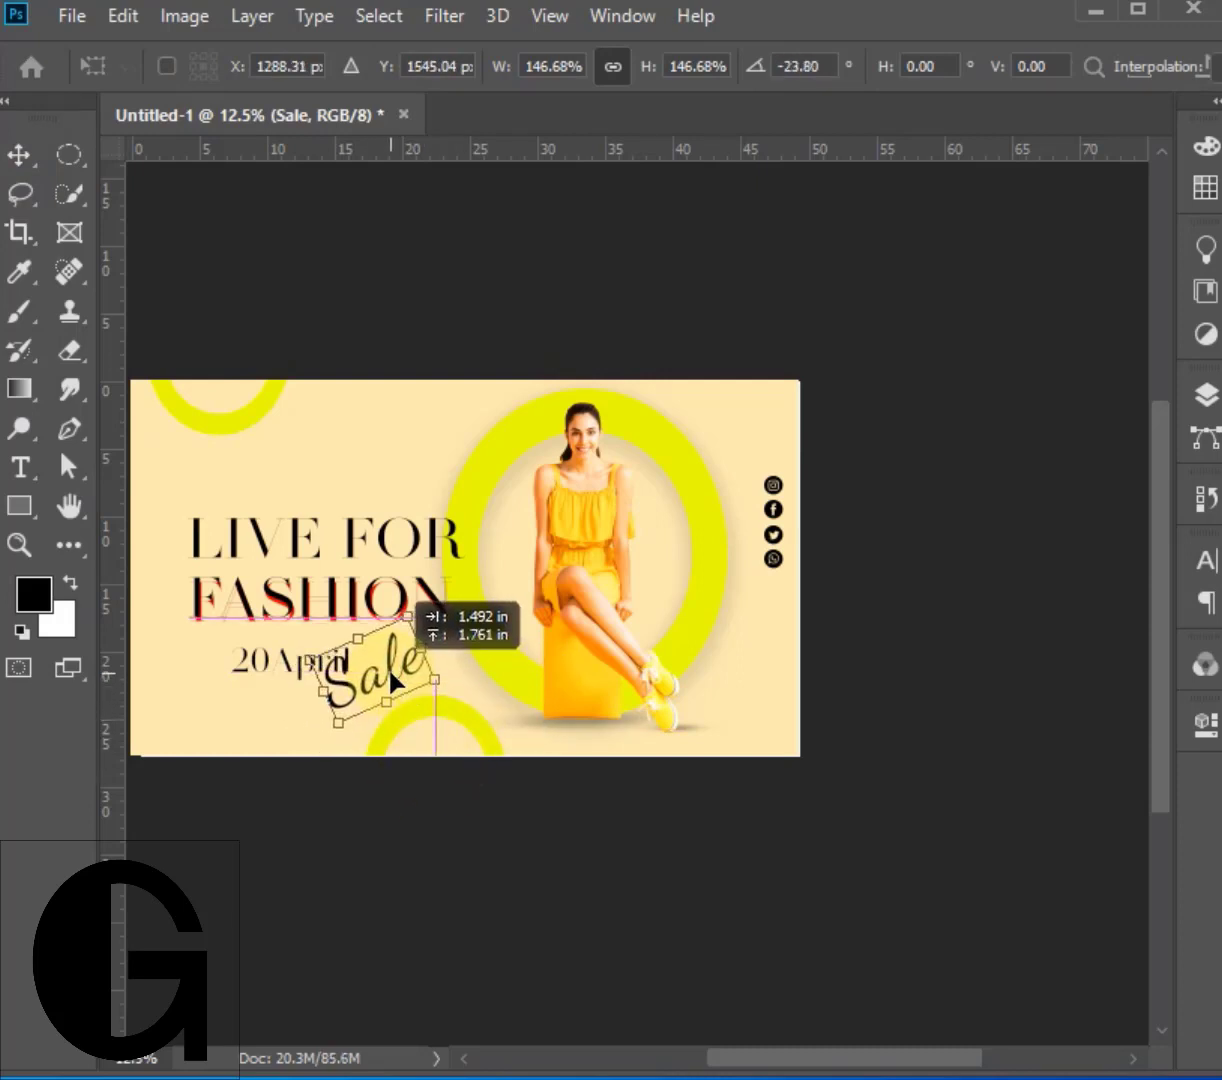
pyautogui.click(18, 155)
# Set the font of the LIVE FOR line to Elephant Regular
pyautogui.click(1205, 393)
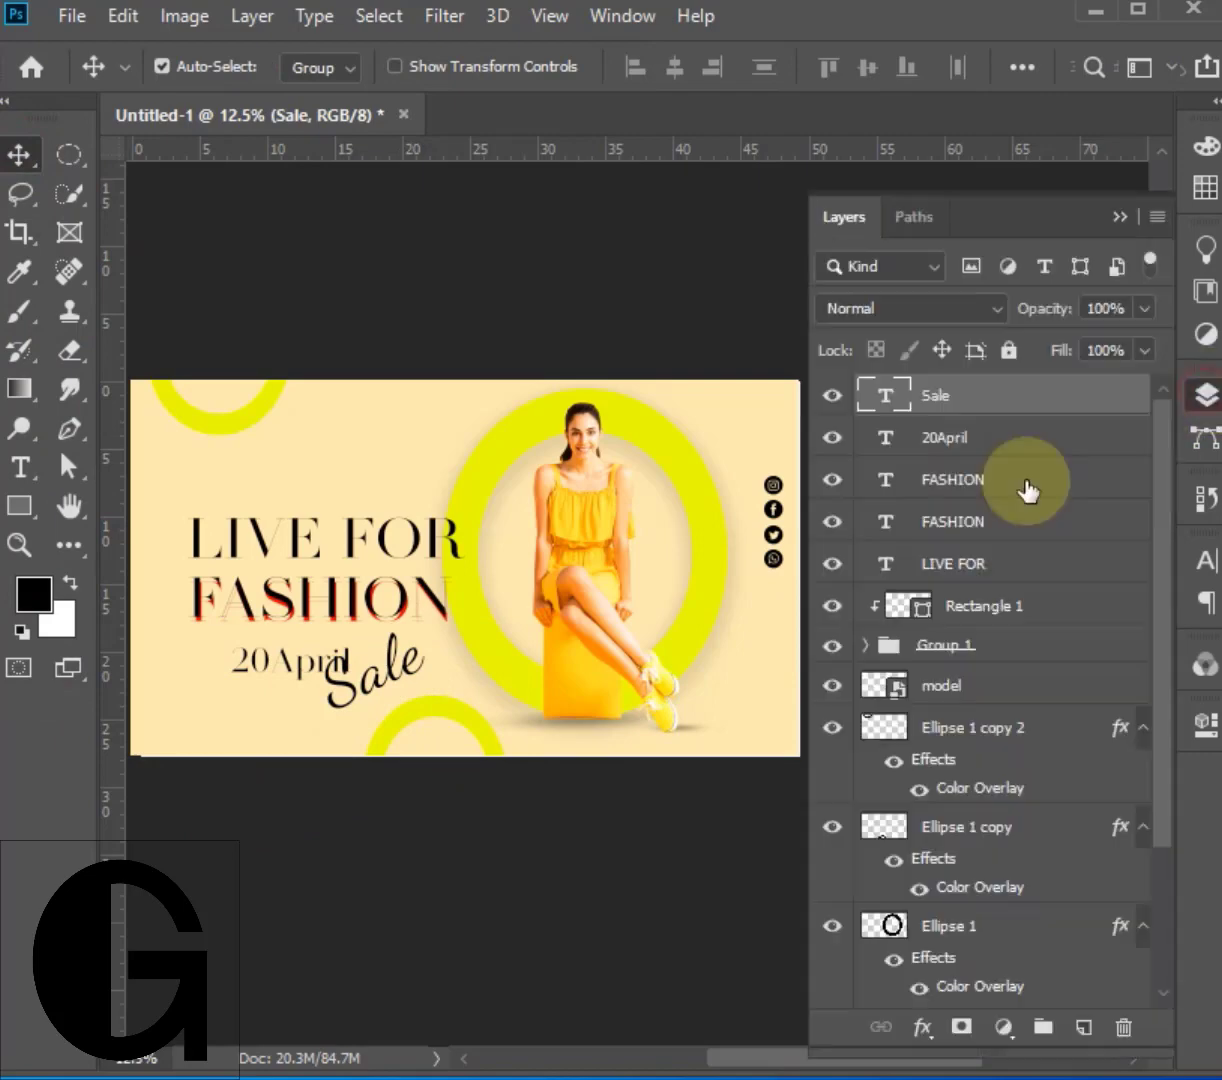
pyautogui.doubleClick(350, 530)
pyautogui.click(1205, 560)
pyautogui.click(950, 603)
pyautogui.write('el')
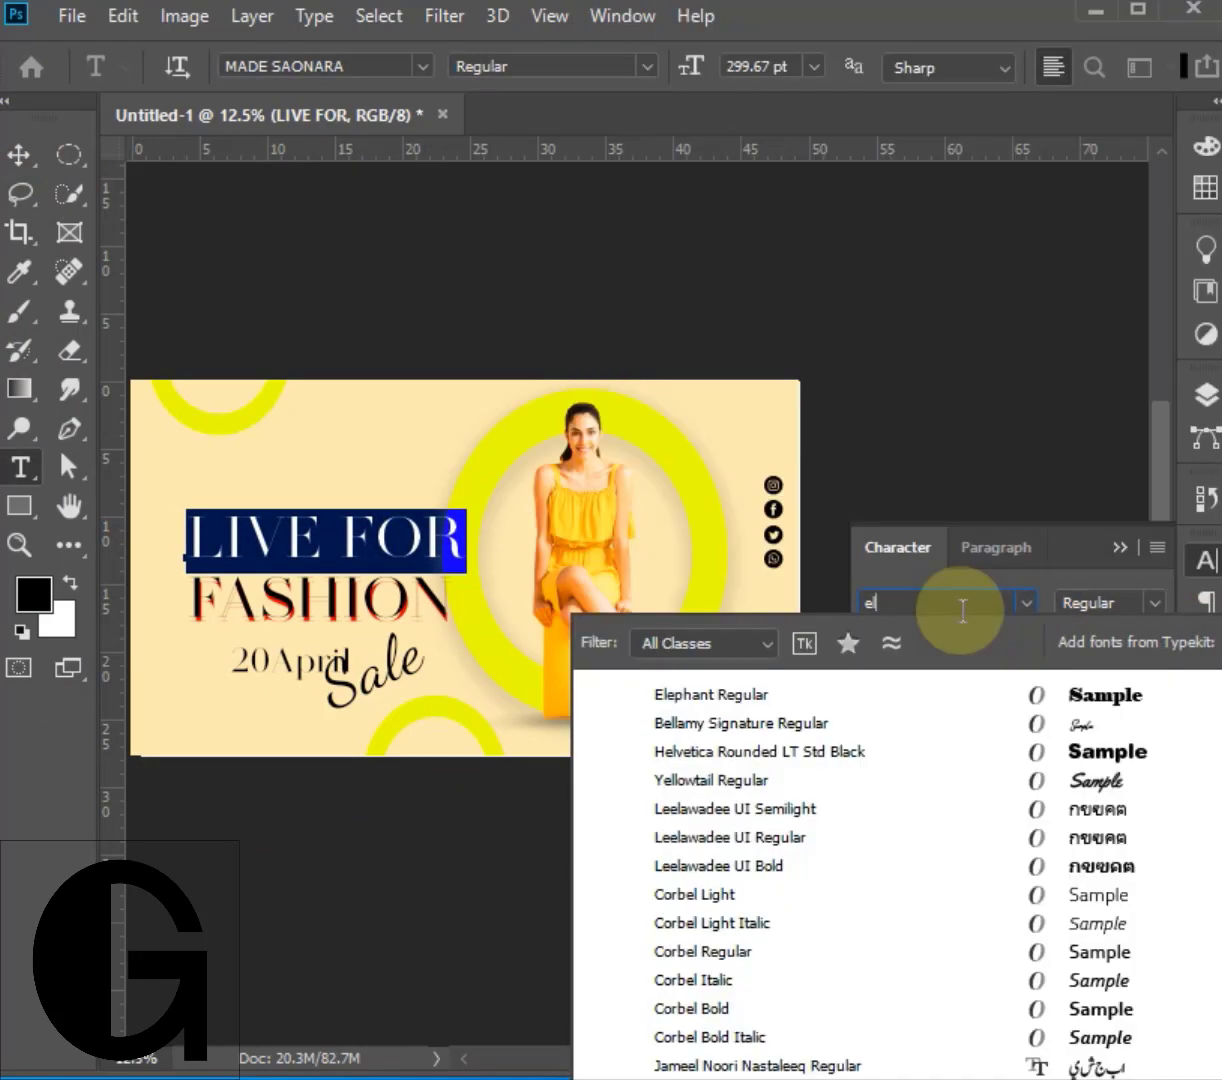
pyautogui.click(908, 698)
pyautogui.click(18, 155)
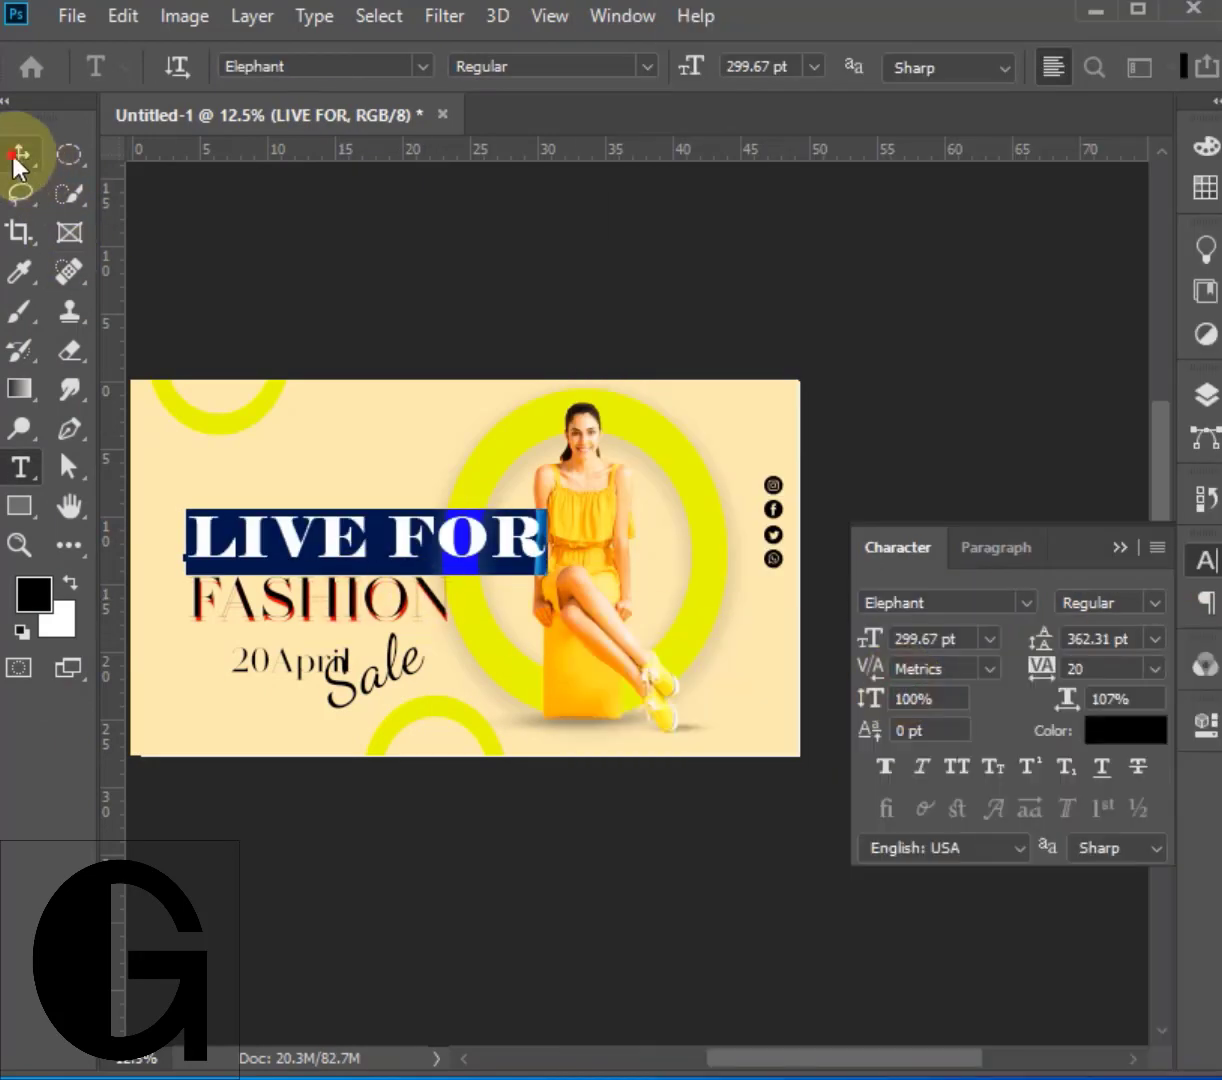
# Set the font of the black FASHION line to Elephant Regular
pyautogui.doubleClick(330, 597)
pyautogui.click(988, 604)
pyautogui.write('el')
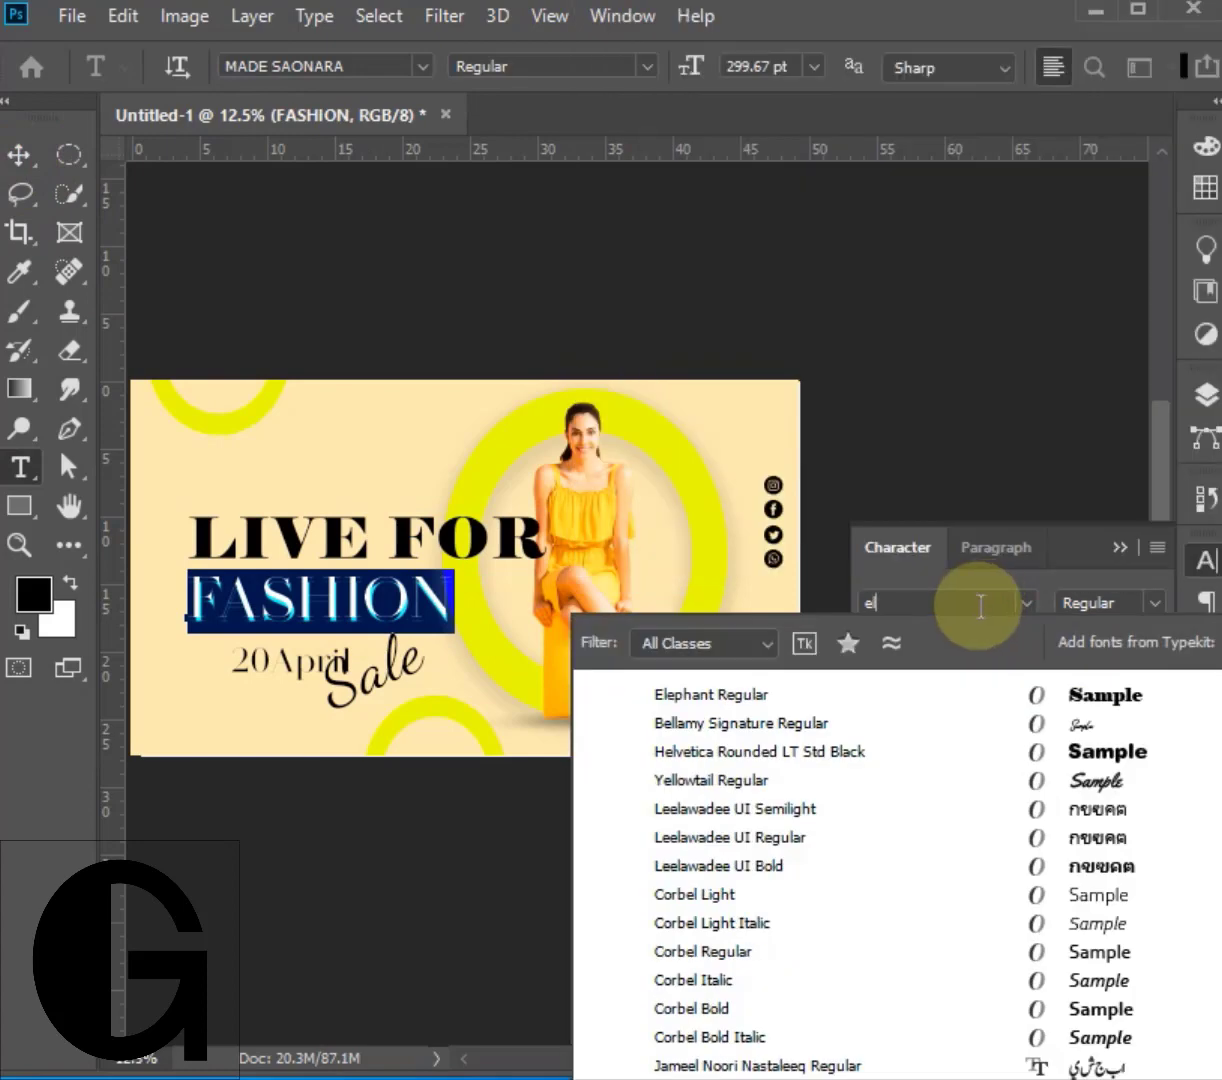
pyautogui.click(886, 700)
pyautogui.click(1206, 394)
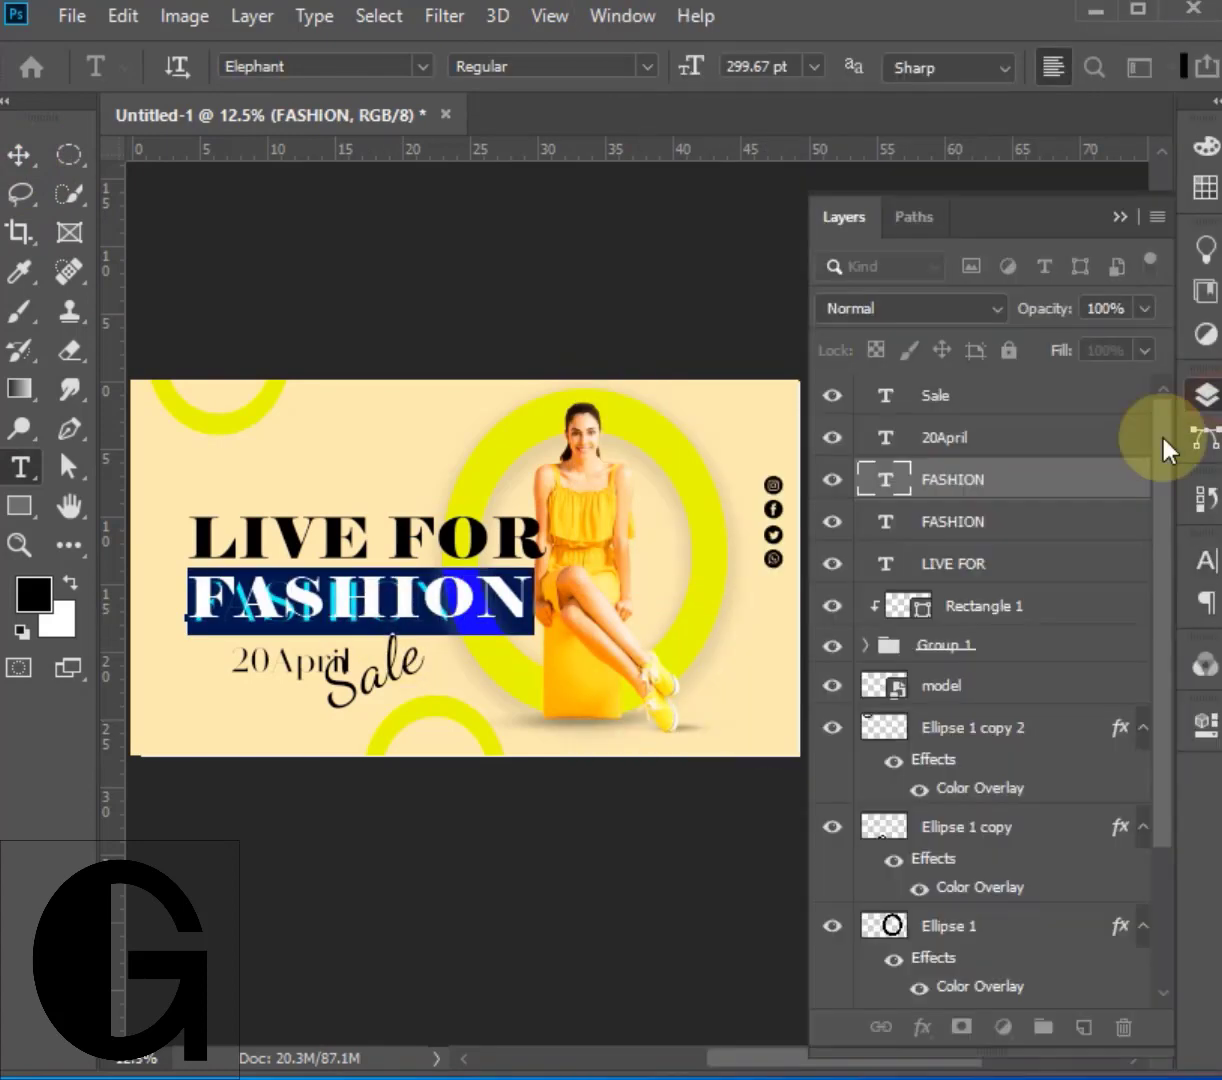
# Set the font of the red FASHION copy to Elephant Regular to match the black line above it
pyautogui.click(893, 538)
pyautogui.press('v')
pyautogui.doubleClick(893, 538)
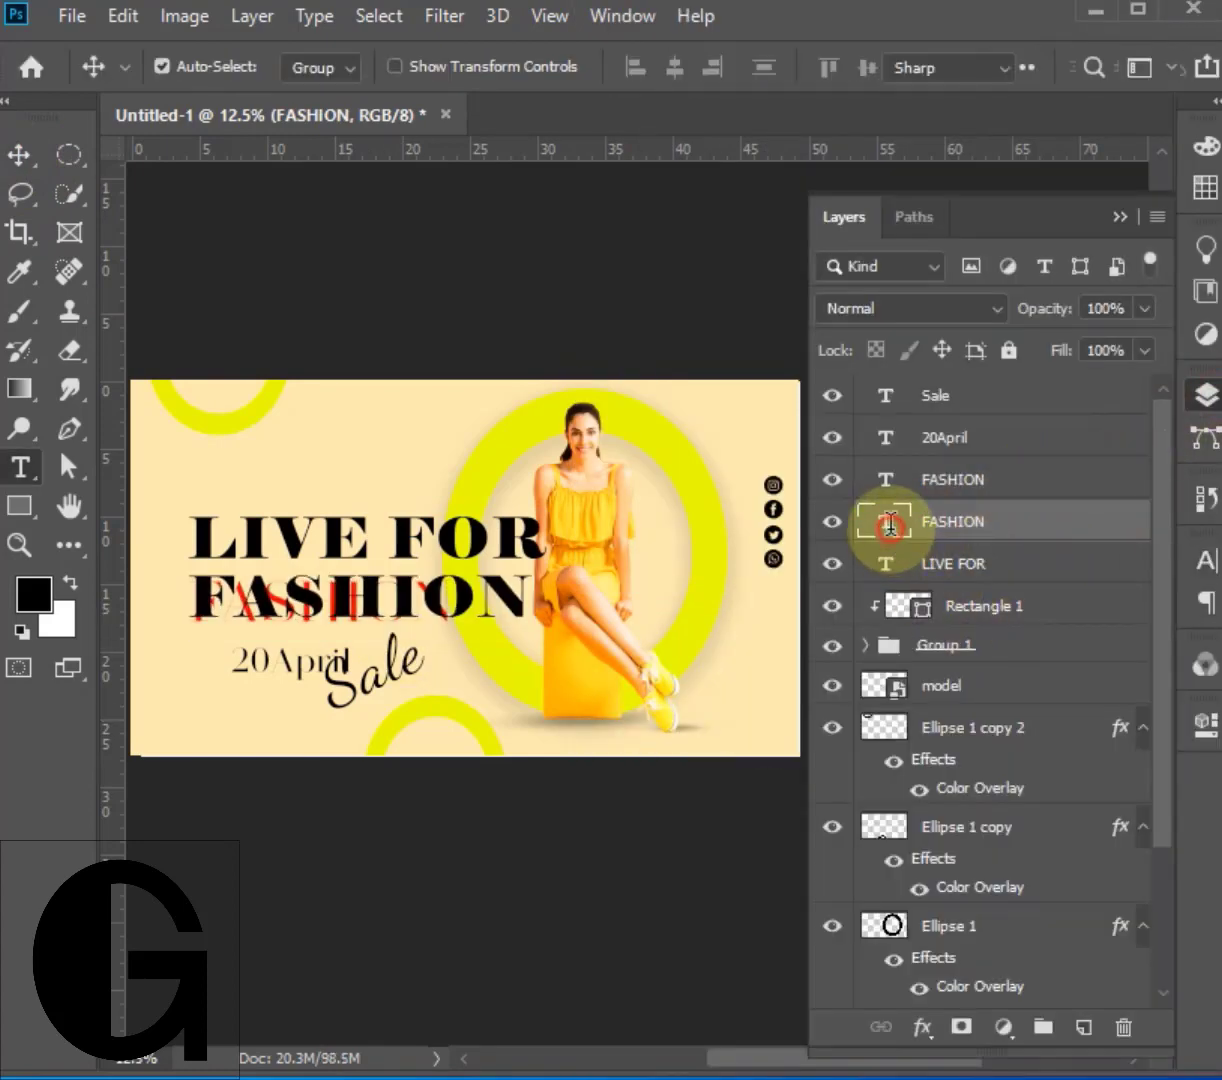
pyautogui.hotkey('ctrl', 't')
pyautogui.write('el')
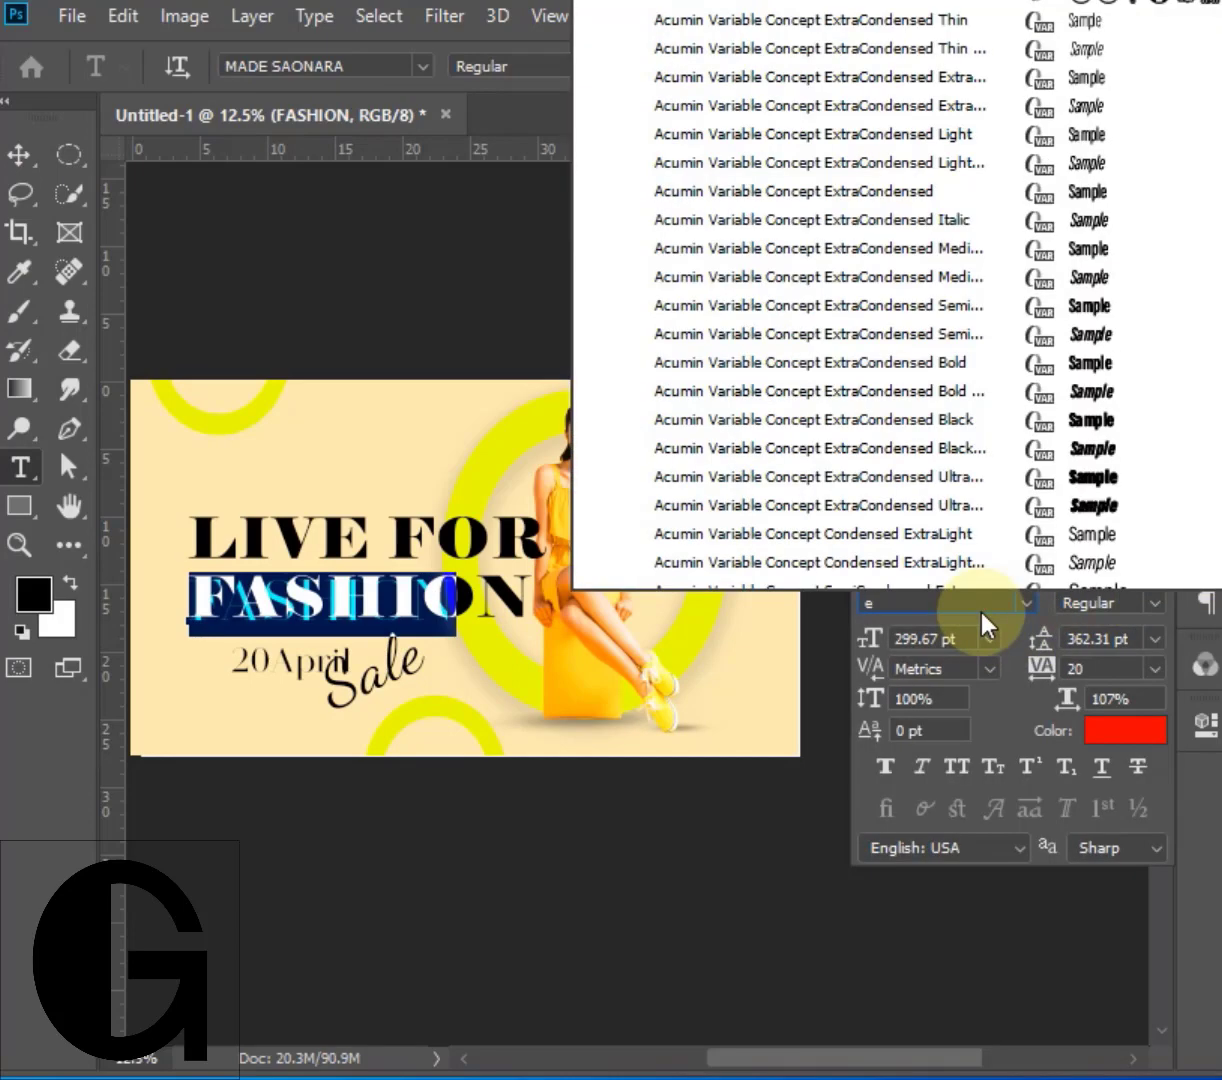
pyautogui.click(846, 700)
pyautogui.click(20, 155)
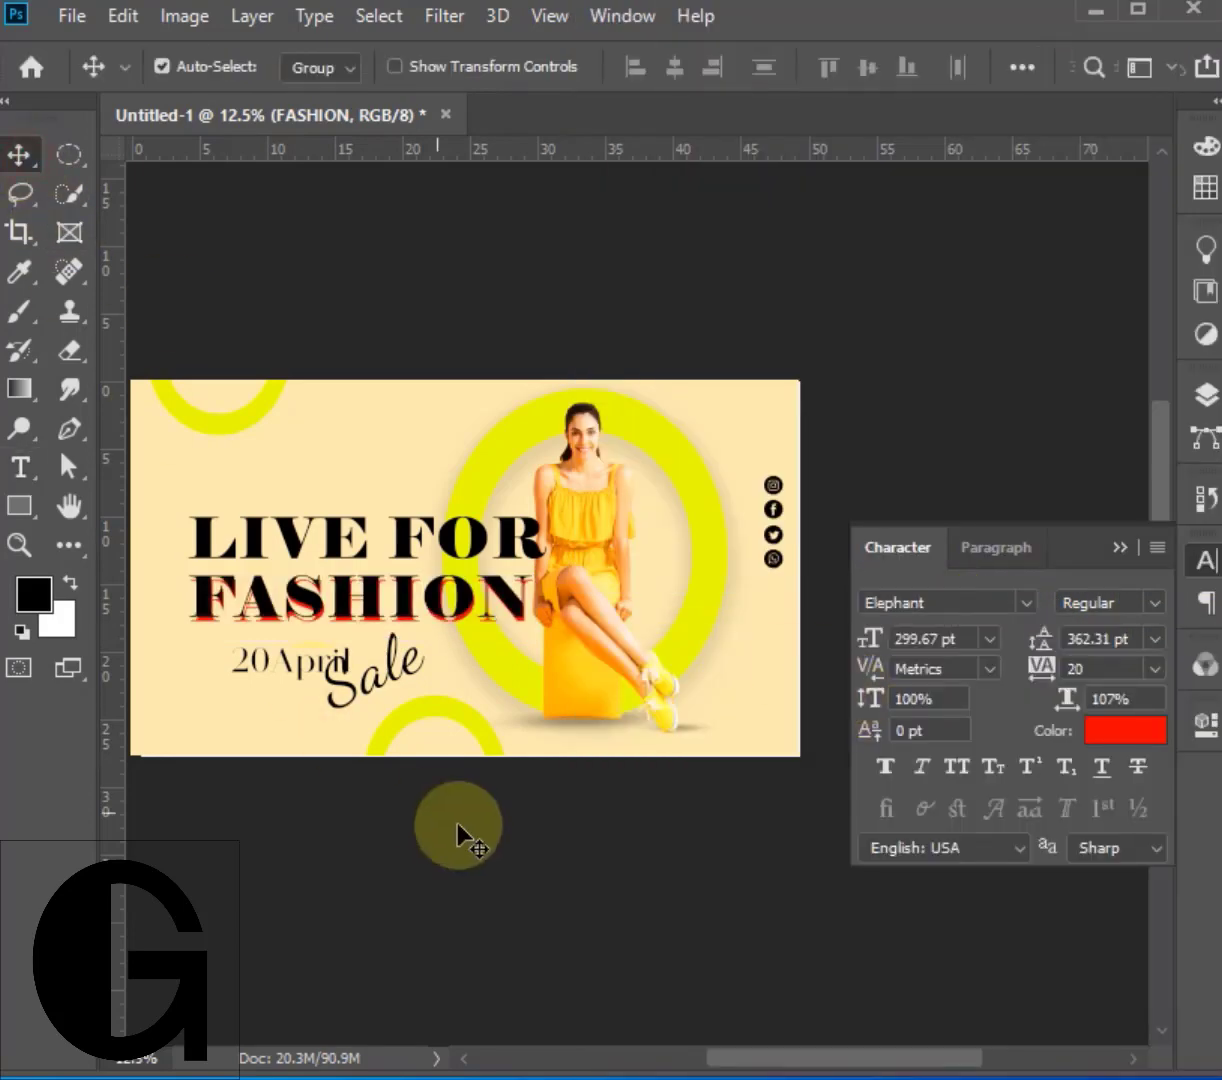
# Scale down the LIVE FOR line and both FASHION lines together so the headline clears the large ring
pyautogui.click(1206, 395)
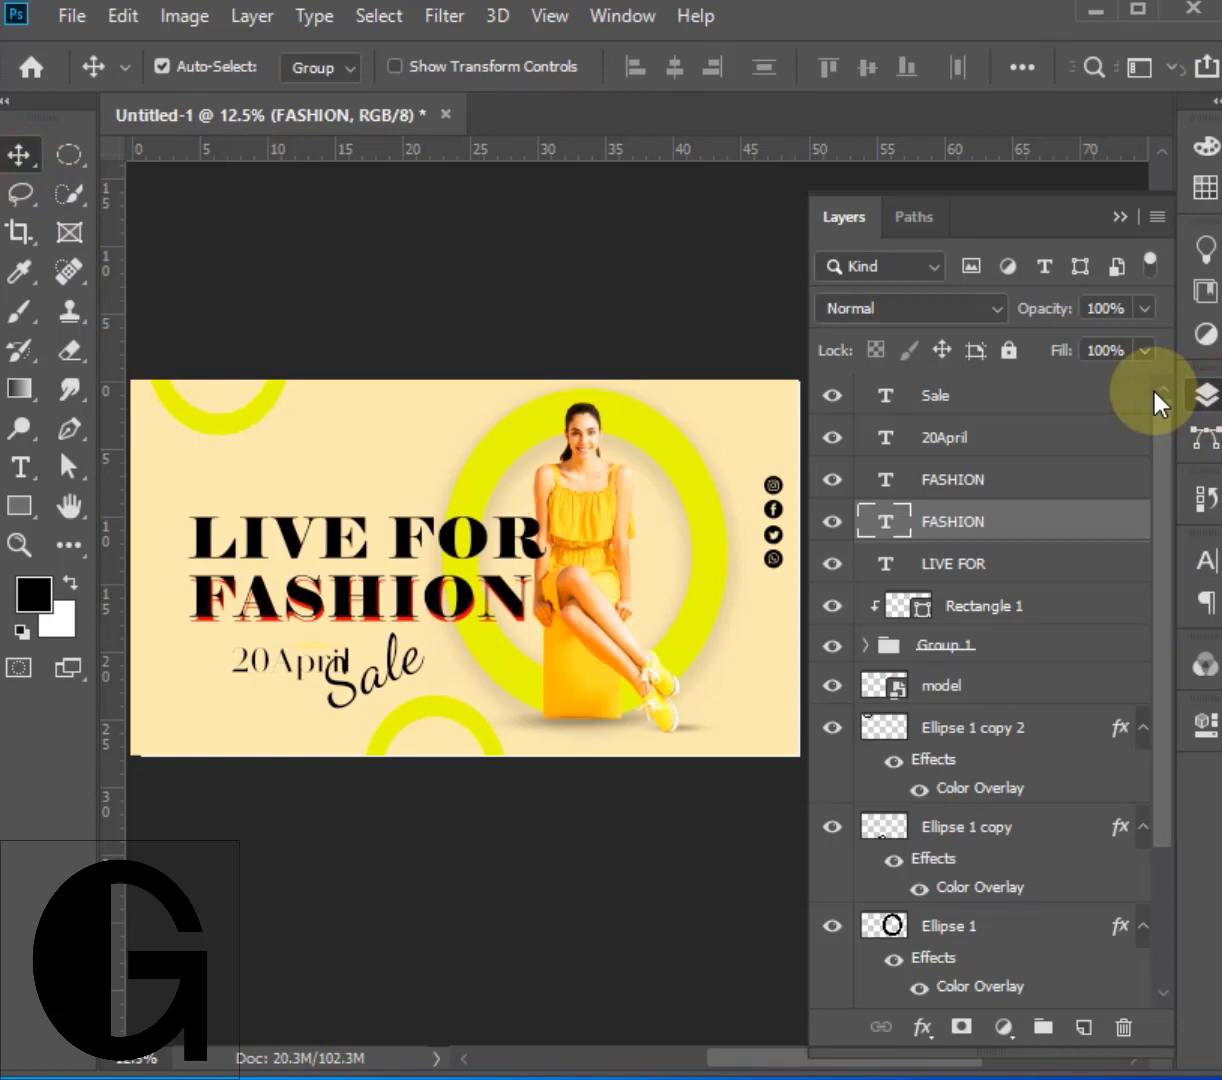
pyautogui.click(1042, 440)
pyautogui.click(1023, 483)
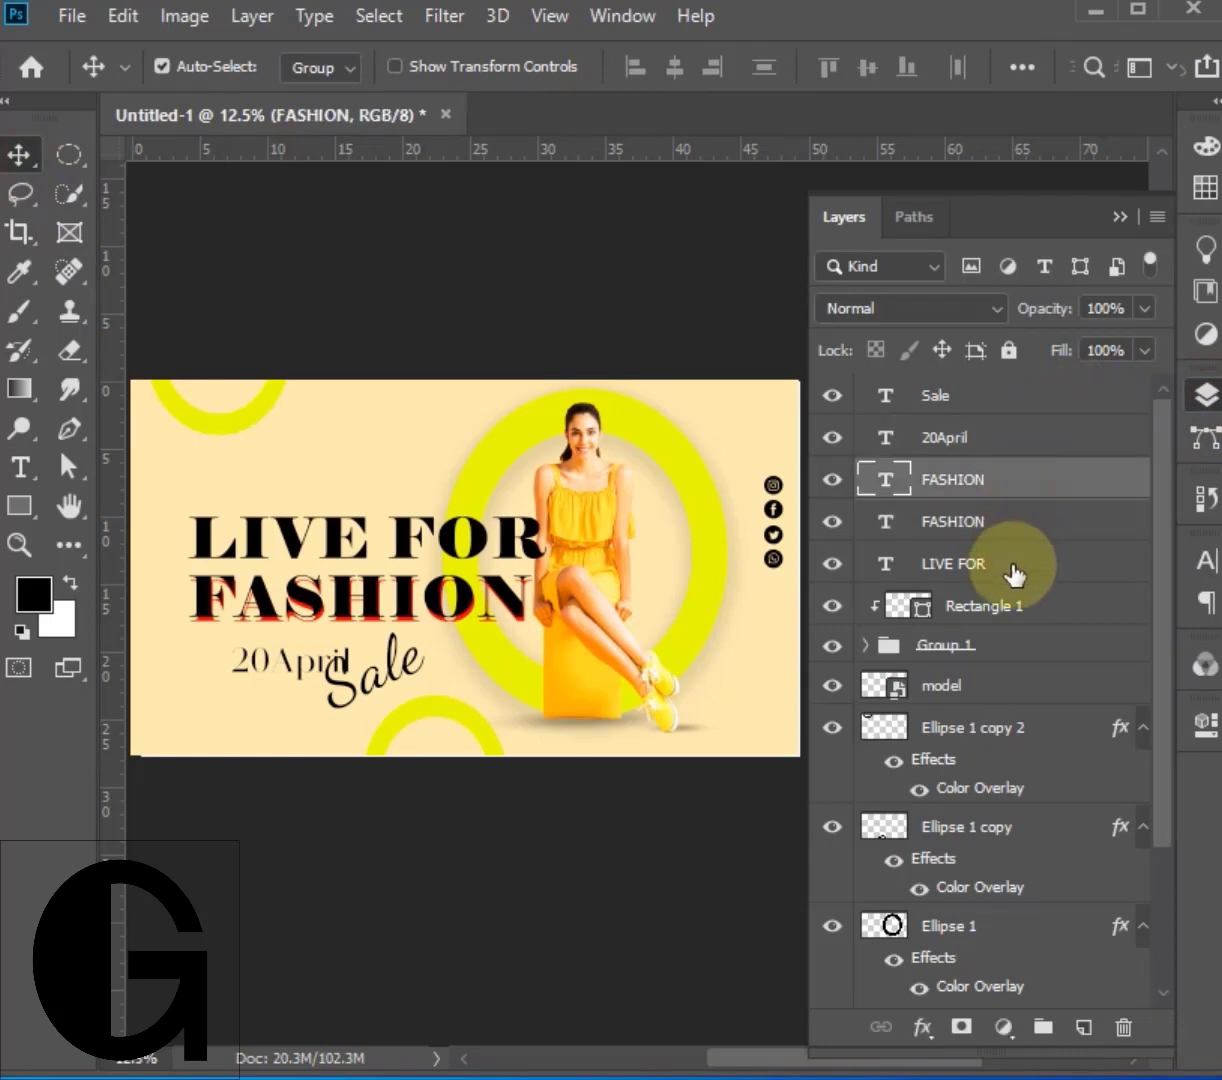
pyautogui.keyDown('shift'); pyautogui.click(1014, 572); pyautogui.keyUp('shift')
pyautogui.hotkey('ctrl', 't')
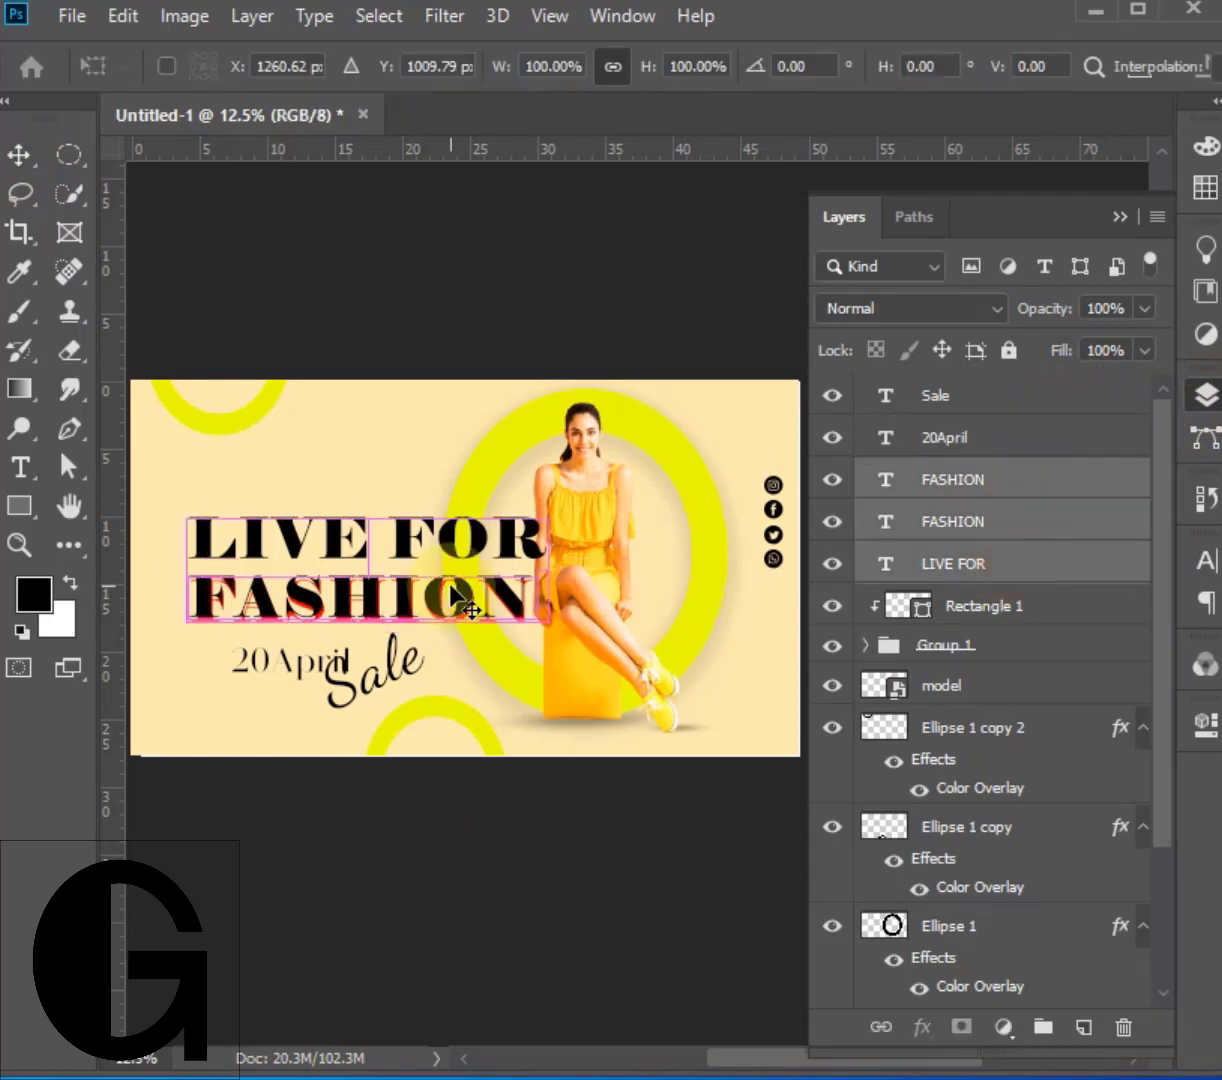
pyautogui.moveTo(531, 513); pyautogui.dragTo(386, 540)
pyautogui.click(18, 155)
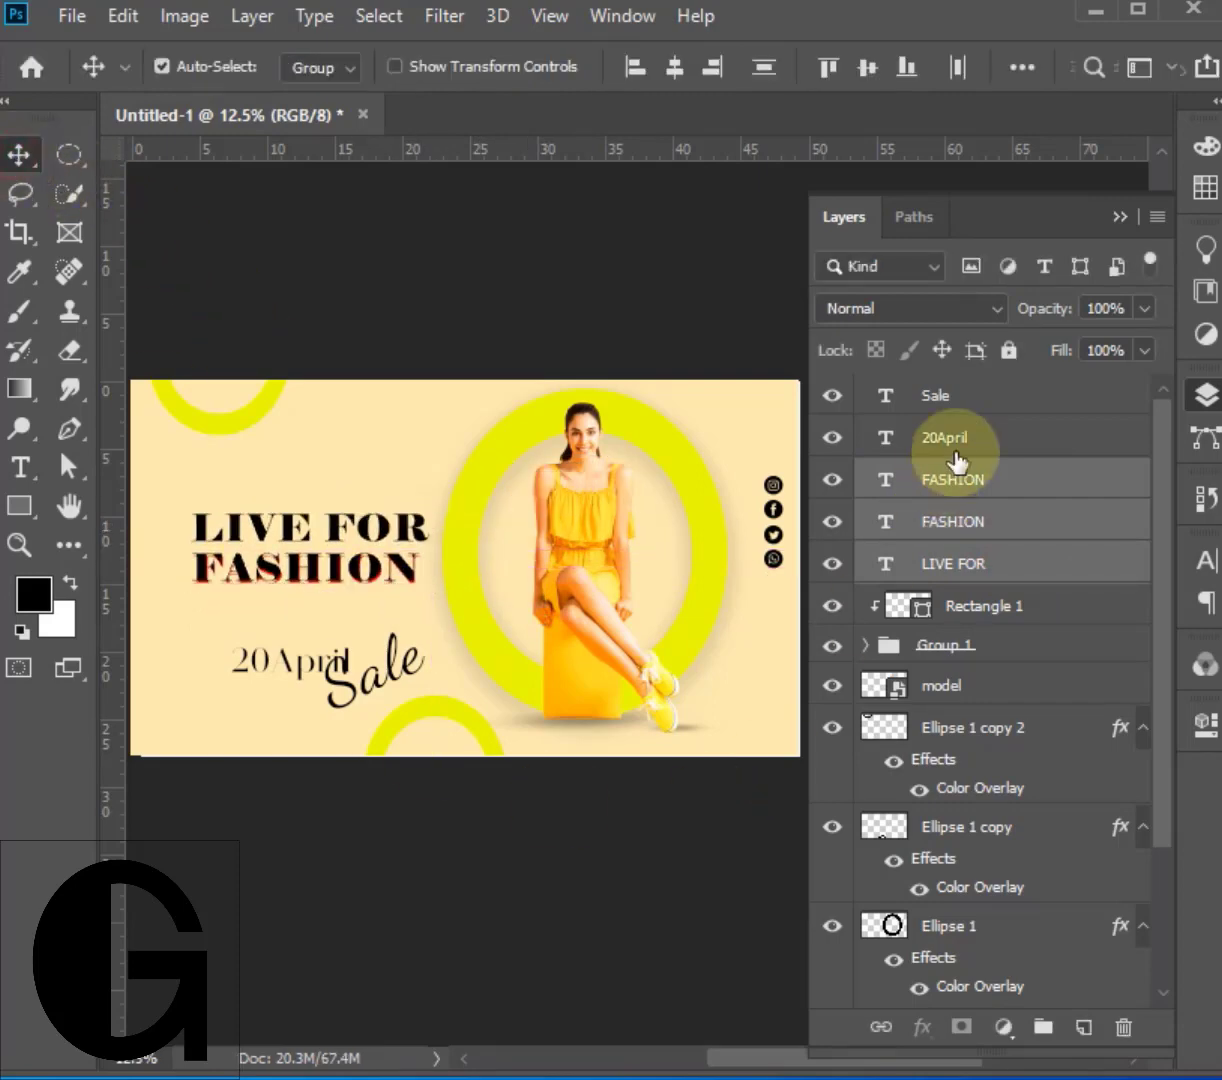
# Move the 20April line slightly up and left, closer to the reduced headline
pyautogui.click(990, 438)
pyautogui.hotkey('ctrl', 't')
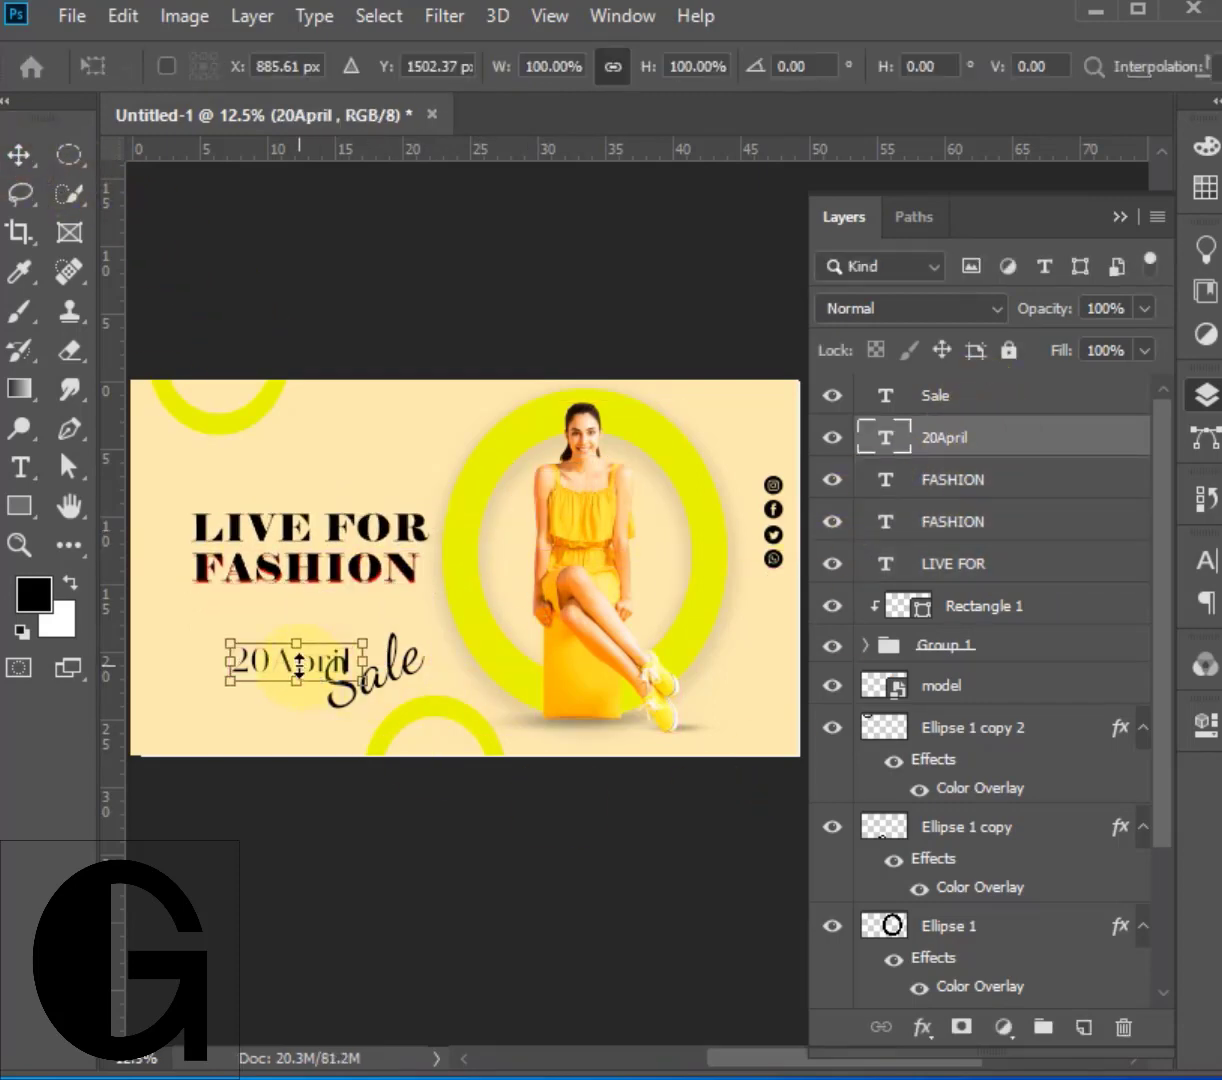
pyautogui.moveTo(317, 680)
pyautogui.mouseDown()
pyautogui.moveTo(310, 635)
pyautogui.moveTo(318, 650)
pyautogui.mouseUp()
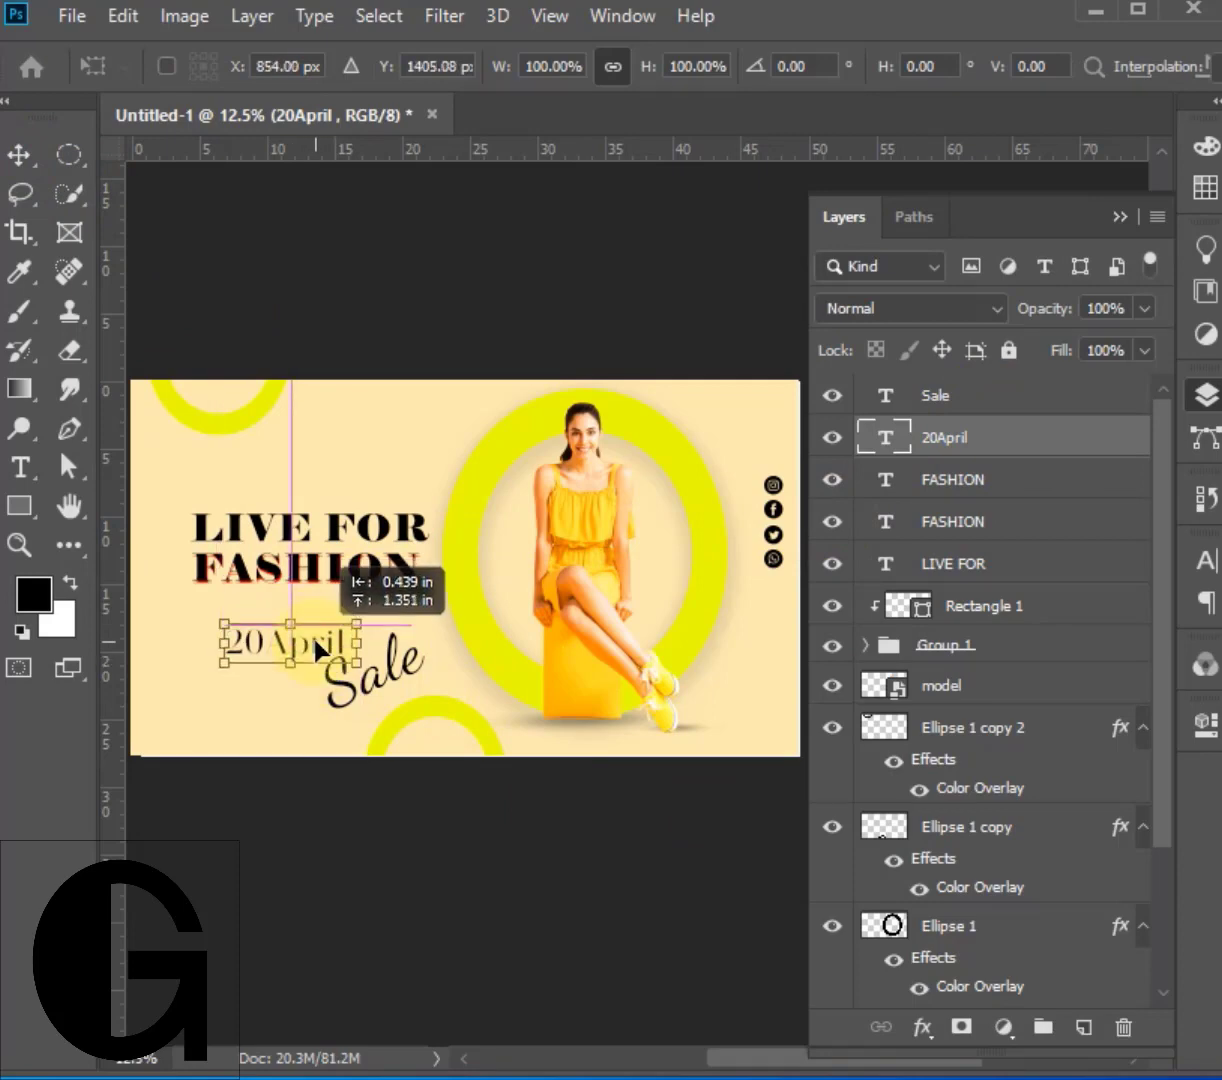
pyautogui.click(18, 155)
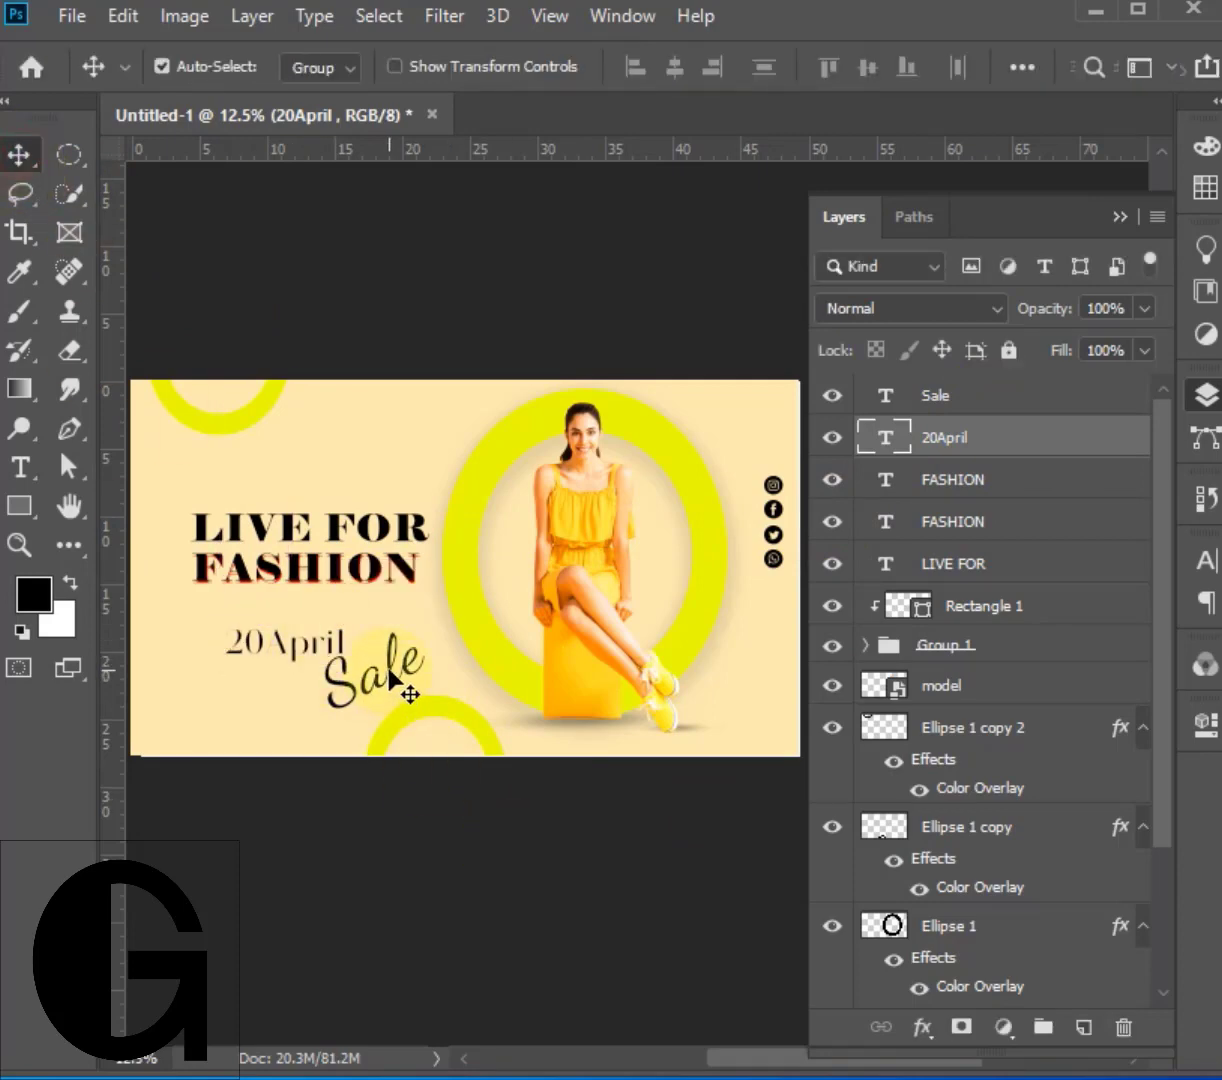
# Enlarge the Sale text, tilt it further and place it diagonally across the headline and the 20April line
pyautogui.moveTo(390, 678); pyautogui.dragTo(356, 690)
pyautogui.hotkey('ctrl', 't')
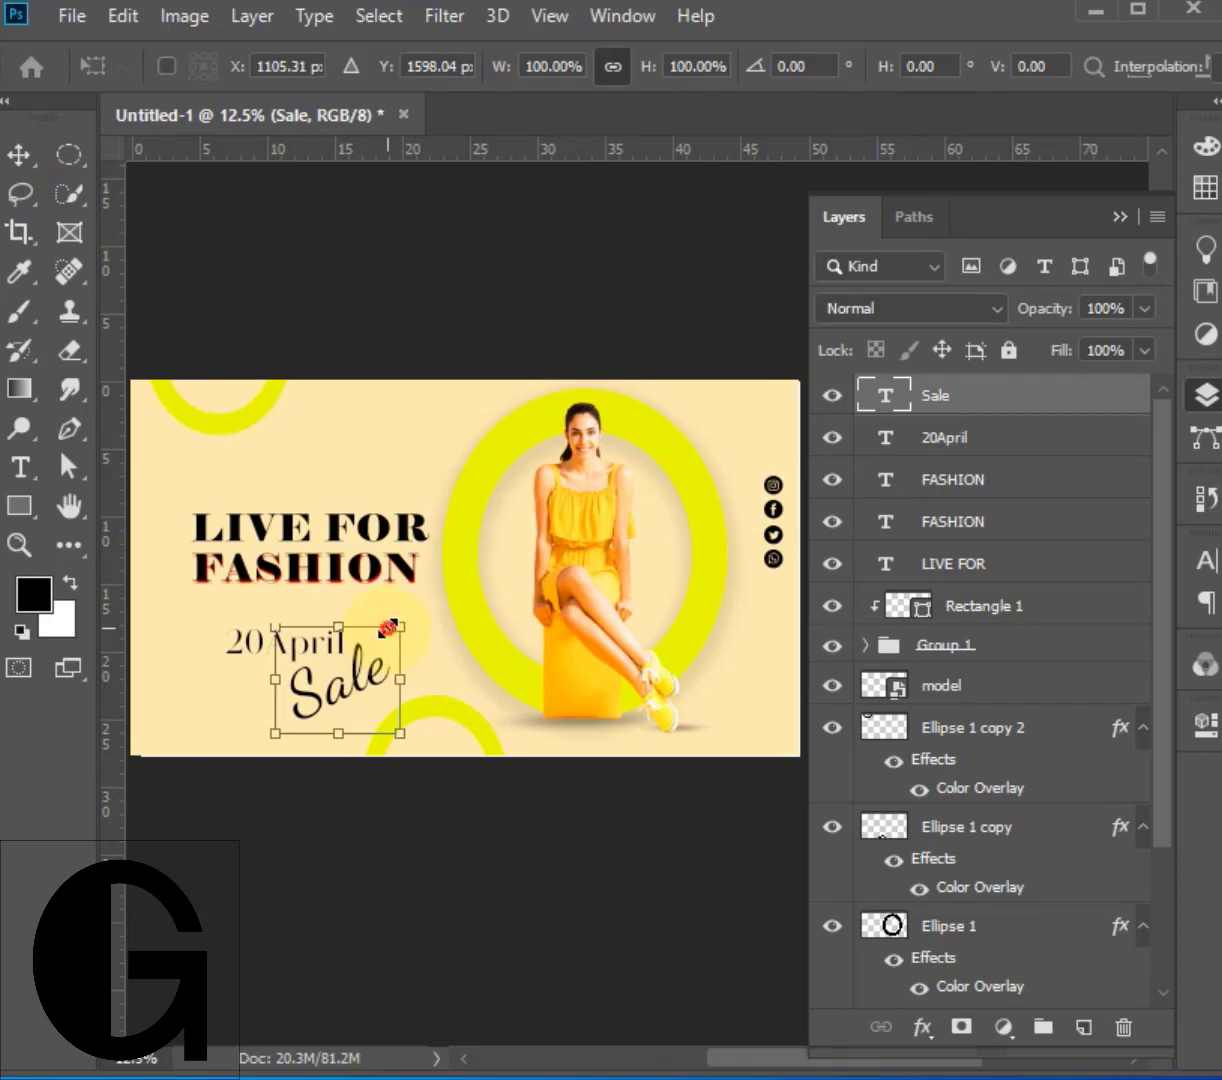
pyautogui.moveTo(388, 627); pyautogui.dragTo(696, 364)
pyautogui.moveTo(496, 592); pyautogui.dragTo(350, 566)
pyautogui.moveTo(560, 558); pyautogui.dragTo(512, 465)
pyautogui.click(18, 155)
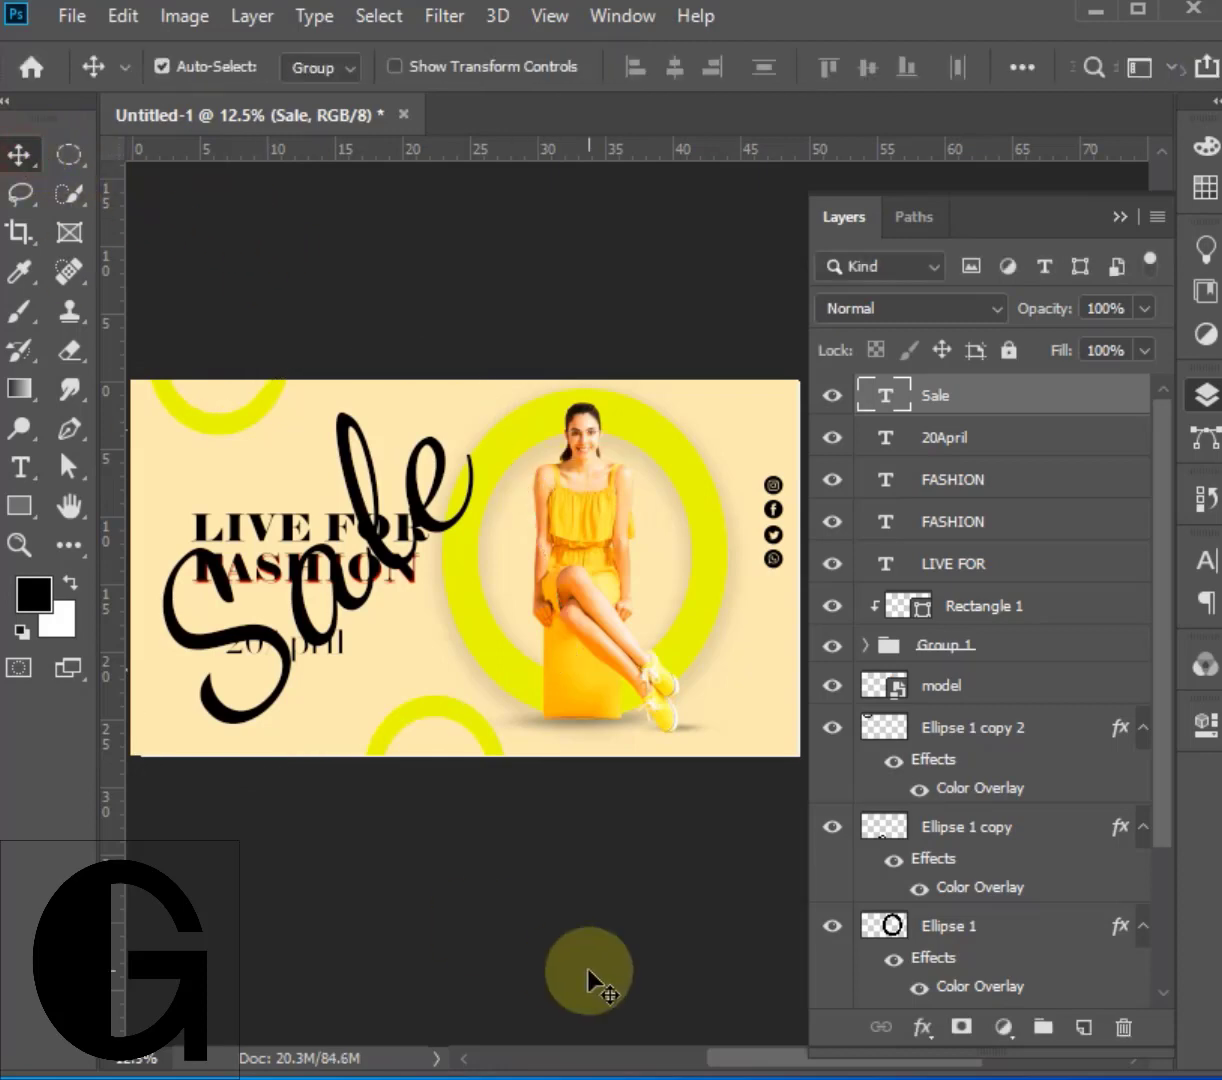
# Move the Sale layer directly below the LIVE FOR layer and recolour its text with the large ring's yellow, eaff00
pyautogui.moveTo(1000, 398); pyautogui.dragTo(1020, 585)
pyautogui.doubleClick(885, 565)
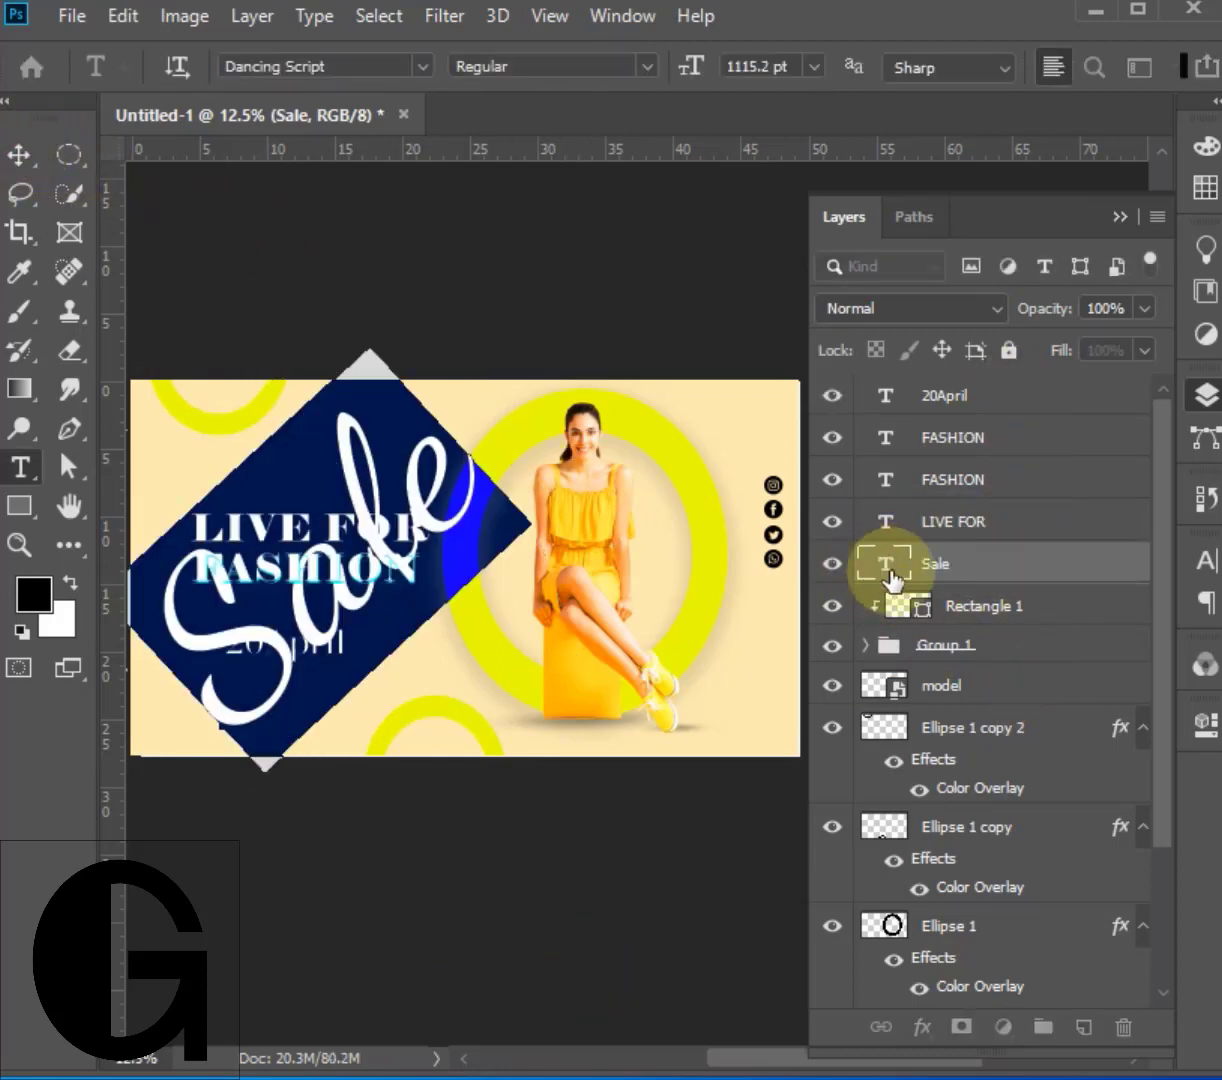
pyautogui.click(1206, 560)
pyautogui.click(1118, 728)
pyautogui.click(690, 456)
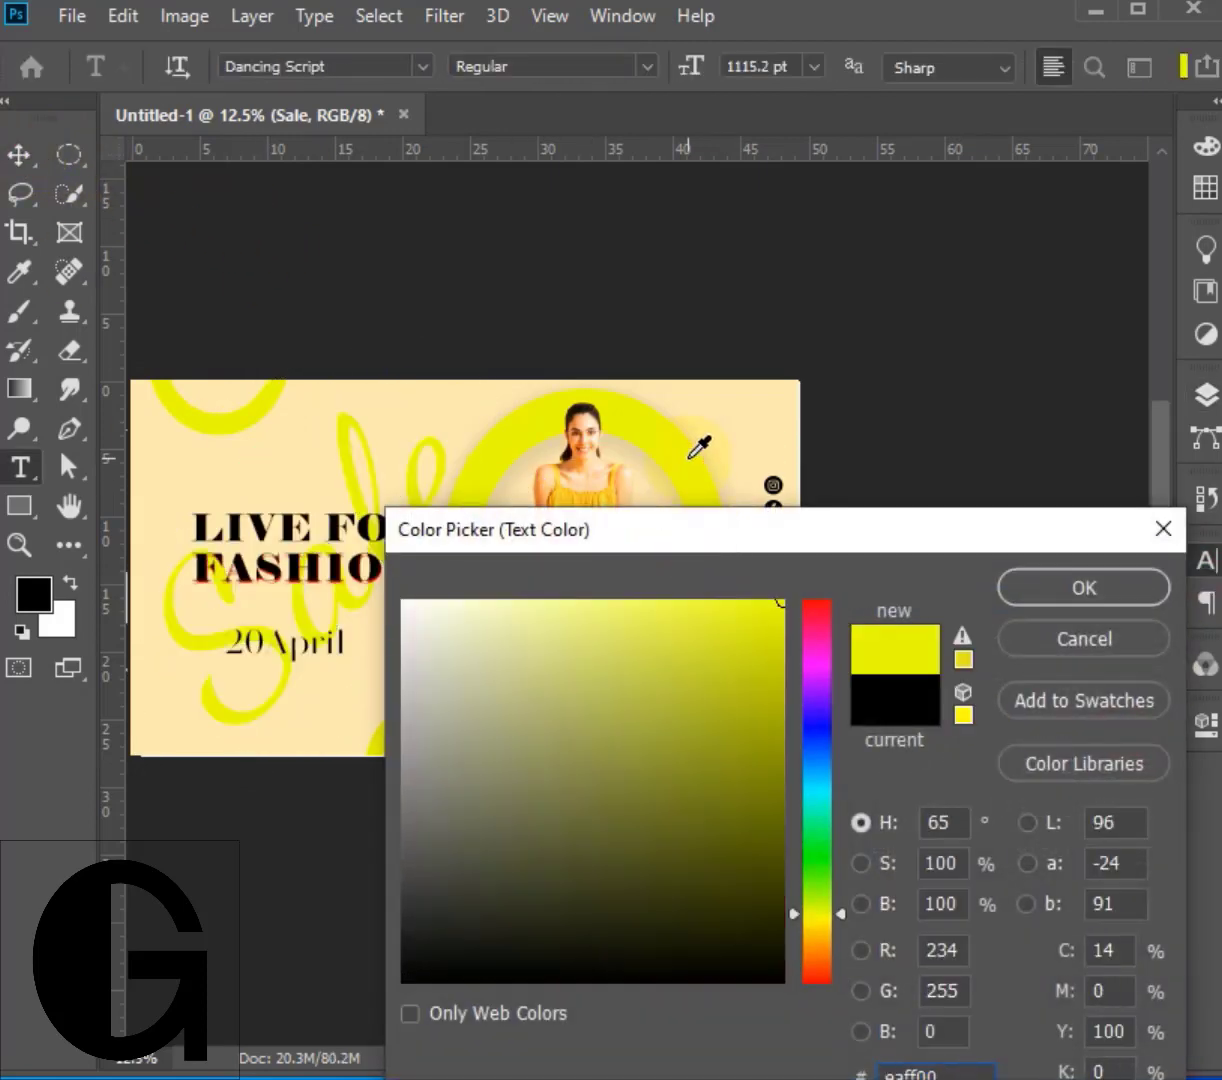
pyautogui.click(1043, 599)
# Set the yellow Sale layer's blend mode to Multiply and its opacity to 66%
pyautogui.click(1207, 397)
pyautogui.click(955, 304)
pyautogui.click(941, 314)
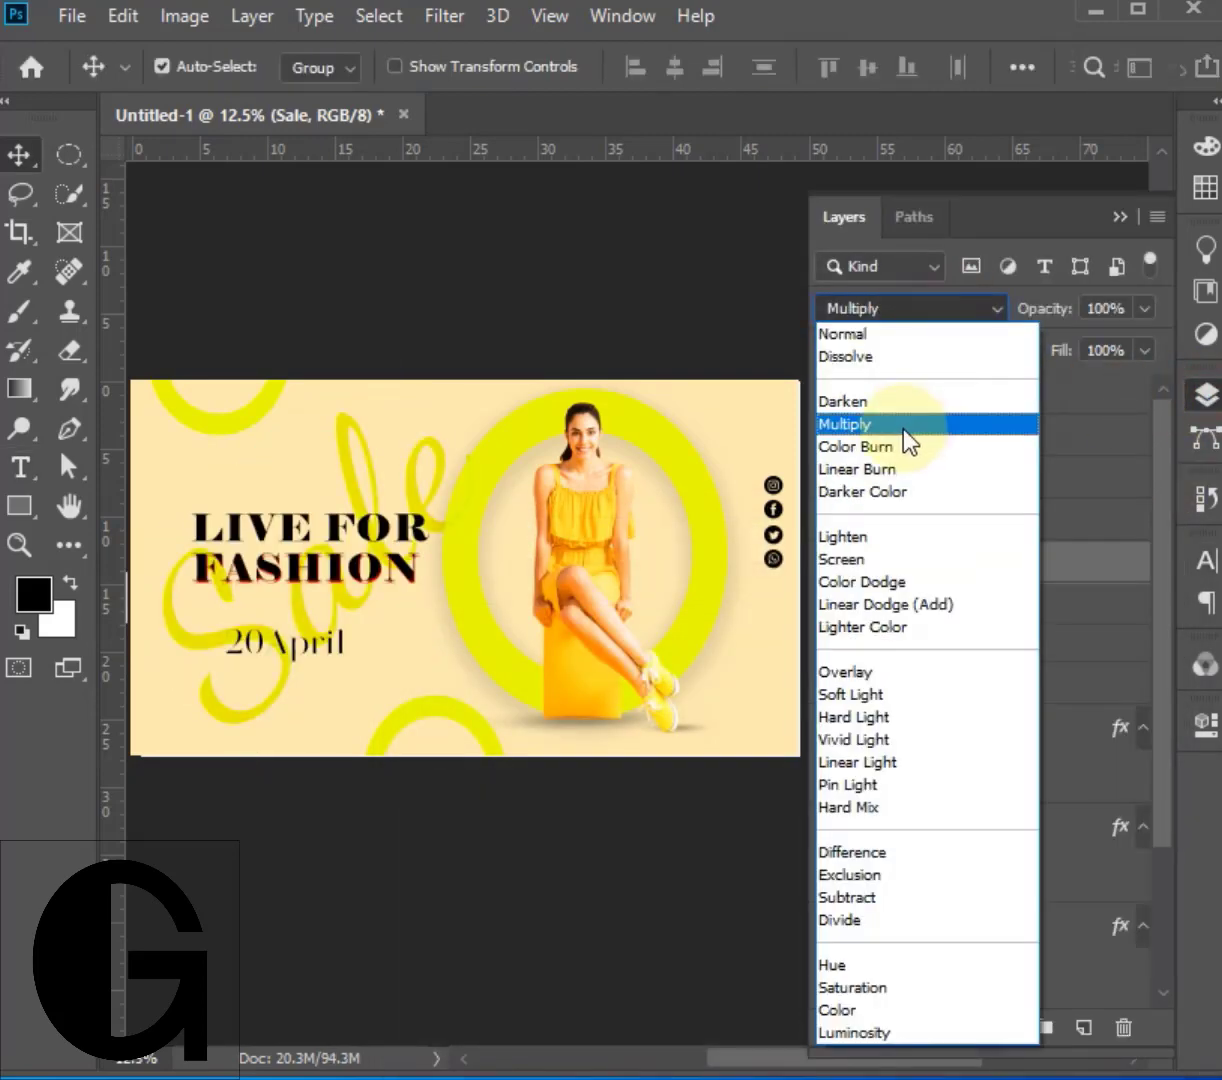
pyautogui.click(902, 431)
pyautogui.moveTo(1057, 343); pyautogui.dragTo(1092, 382)
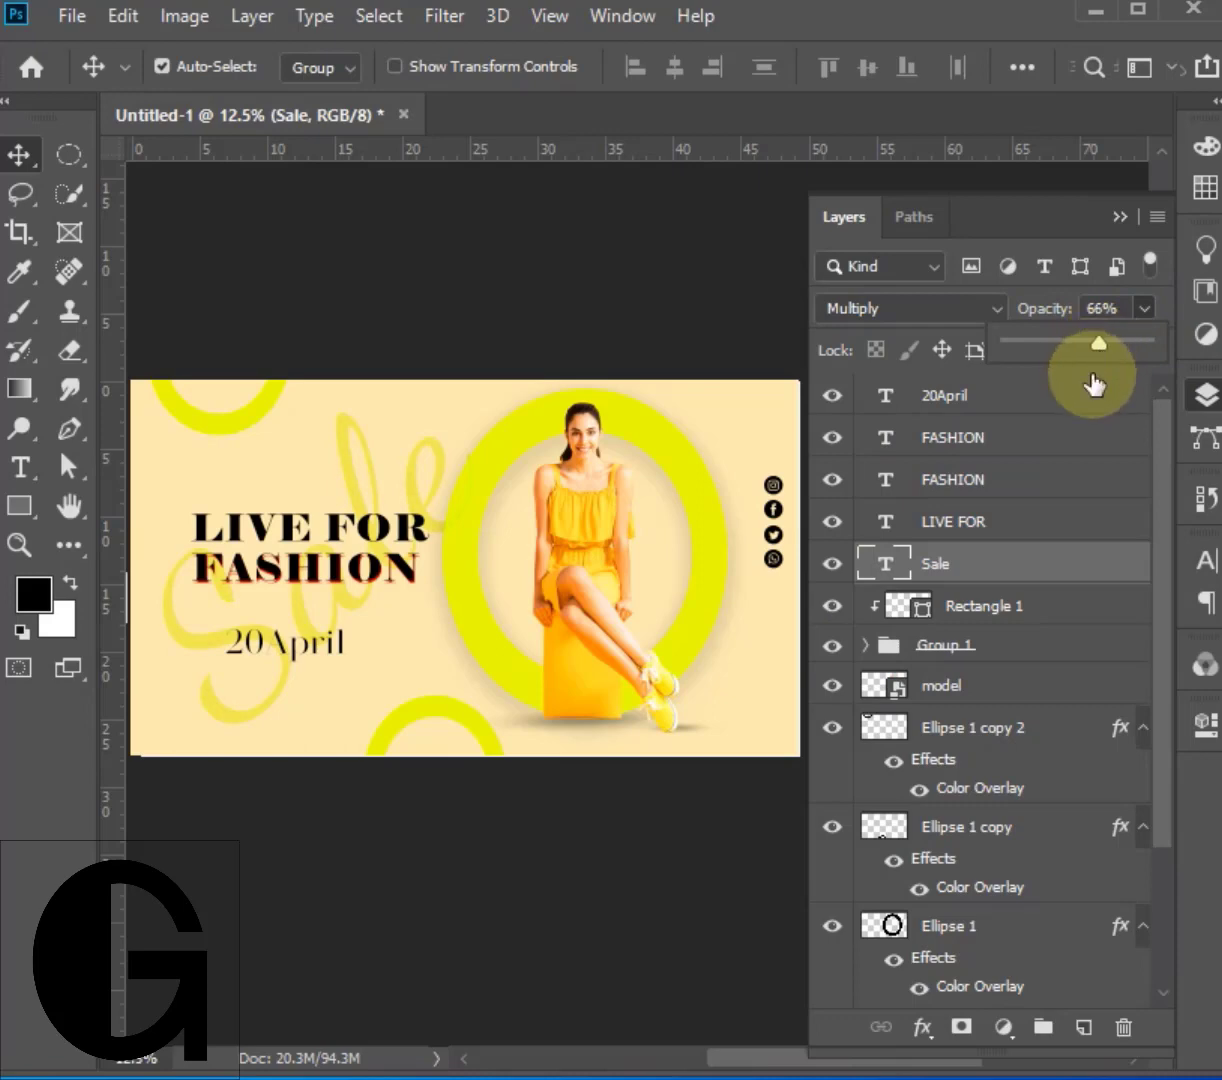
pyautogui.click(1207, 561)
pyautogui.click(1207, 393)
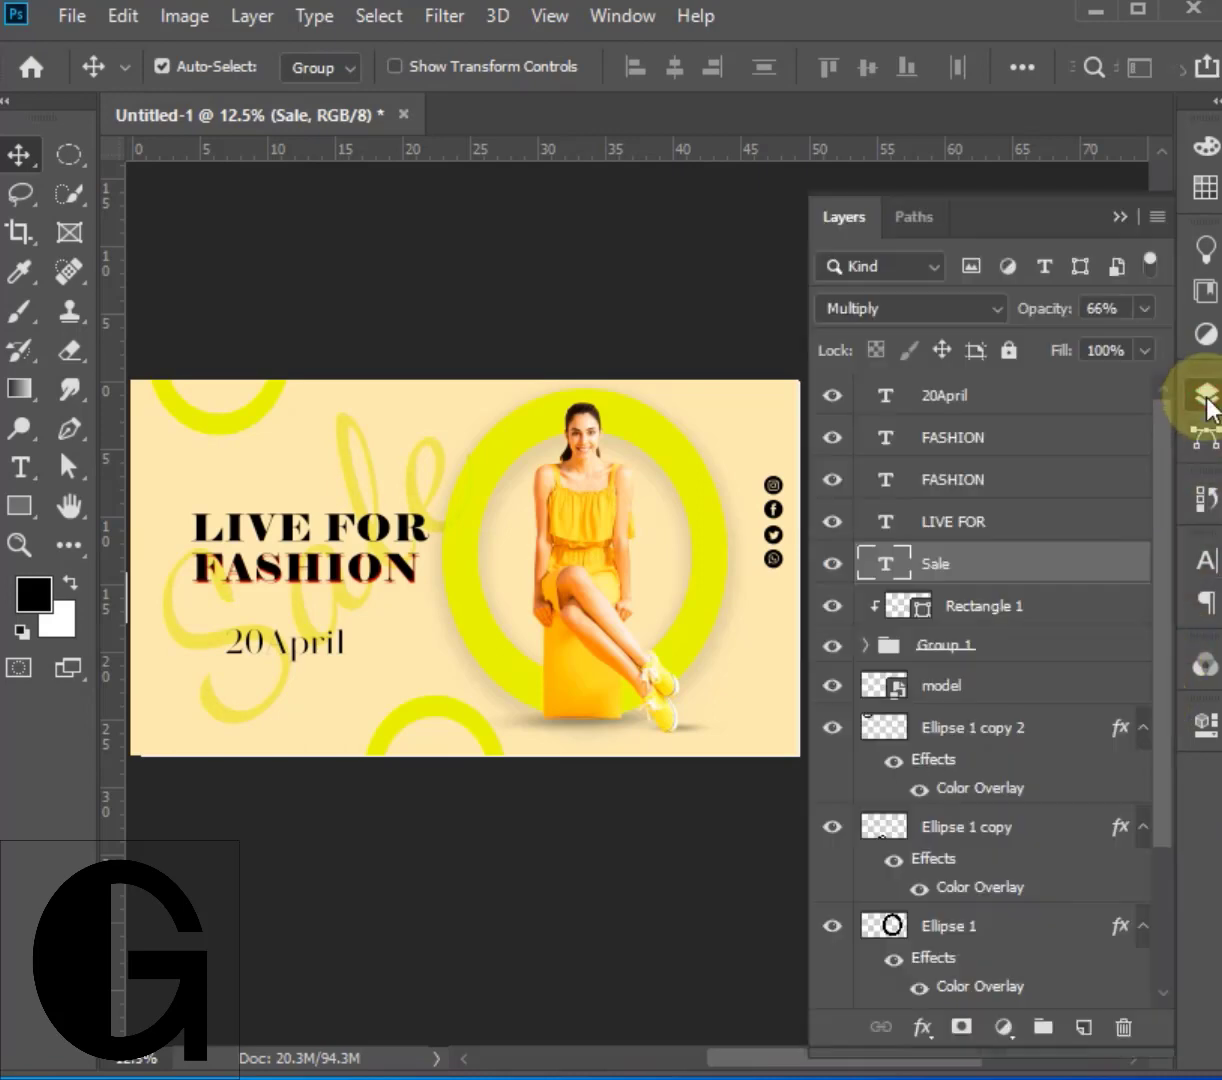
# Duplicate the Sale layer, place the copy beneath the original, and recolour the copy's text red
pyautogui.moveTo(1012, 581); pyautogui.dragTo(1083, 1027)
pyautogui.moveTo(968, 563); pyautogui.dragTo(1015, 615)
pyautogui.doubleClick(862, 603)
pyautogui.click(1205, 560)
pyautogui.click(1108, 733)
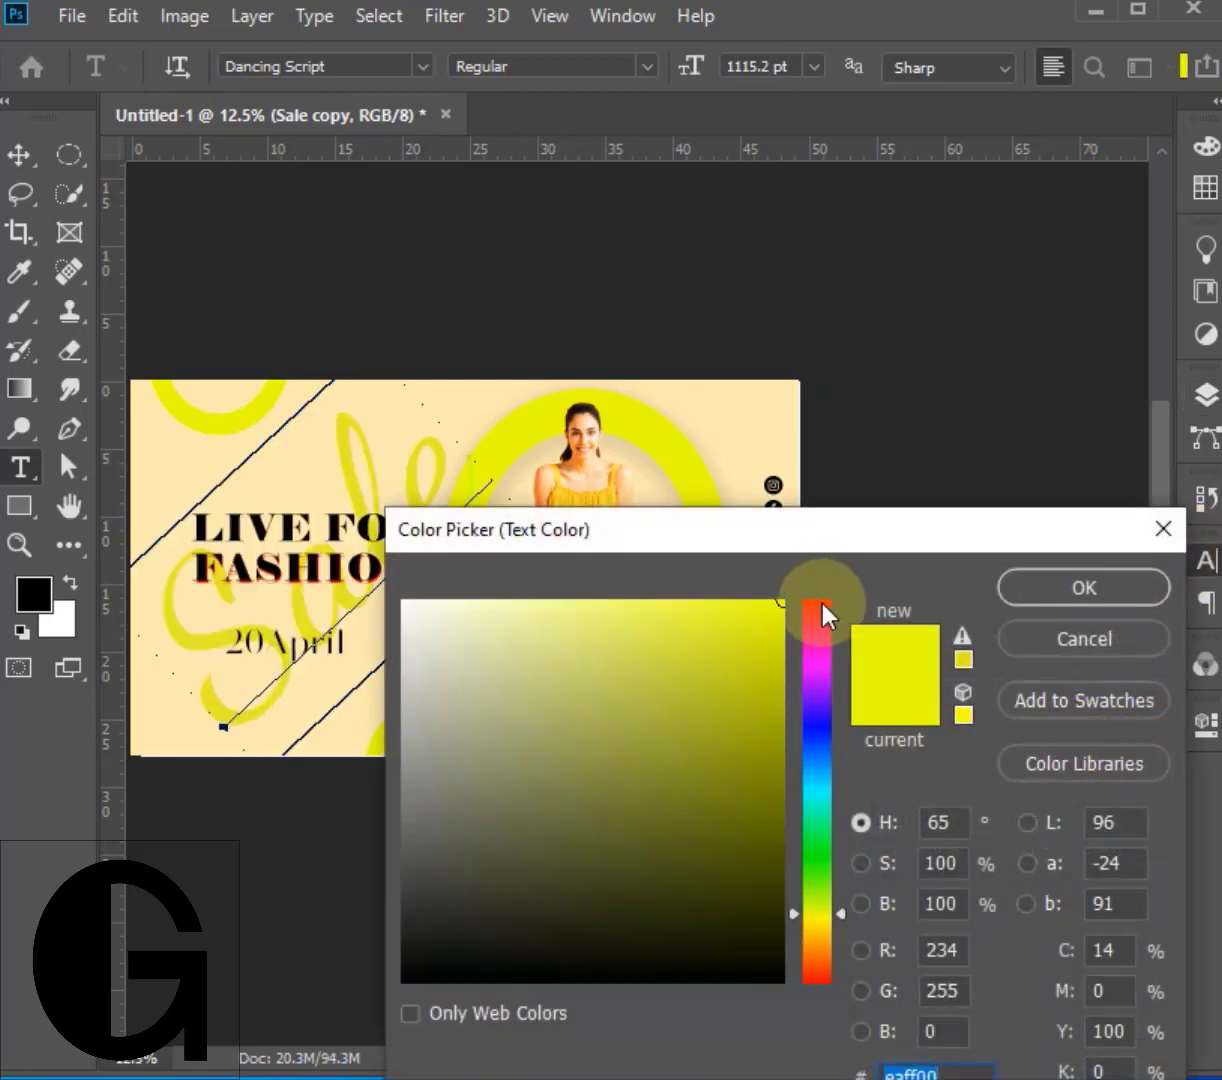
pyautogui.click(818, 598)
pyautogui.click(1150, 595)
# Set the red Sale copy's blend mode to Normal
pyautogui.click(1207, 400)
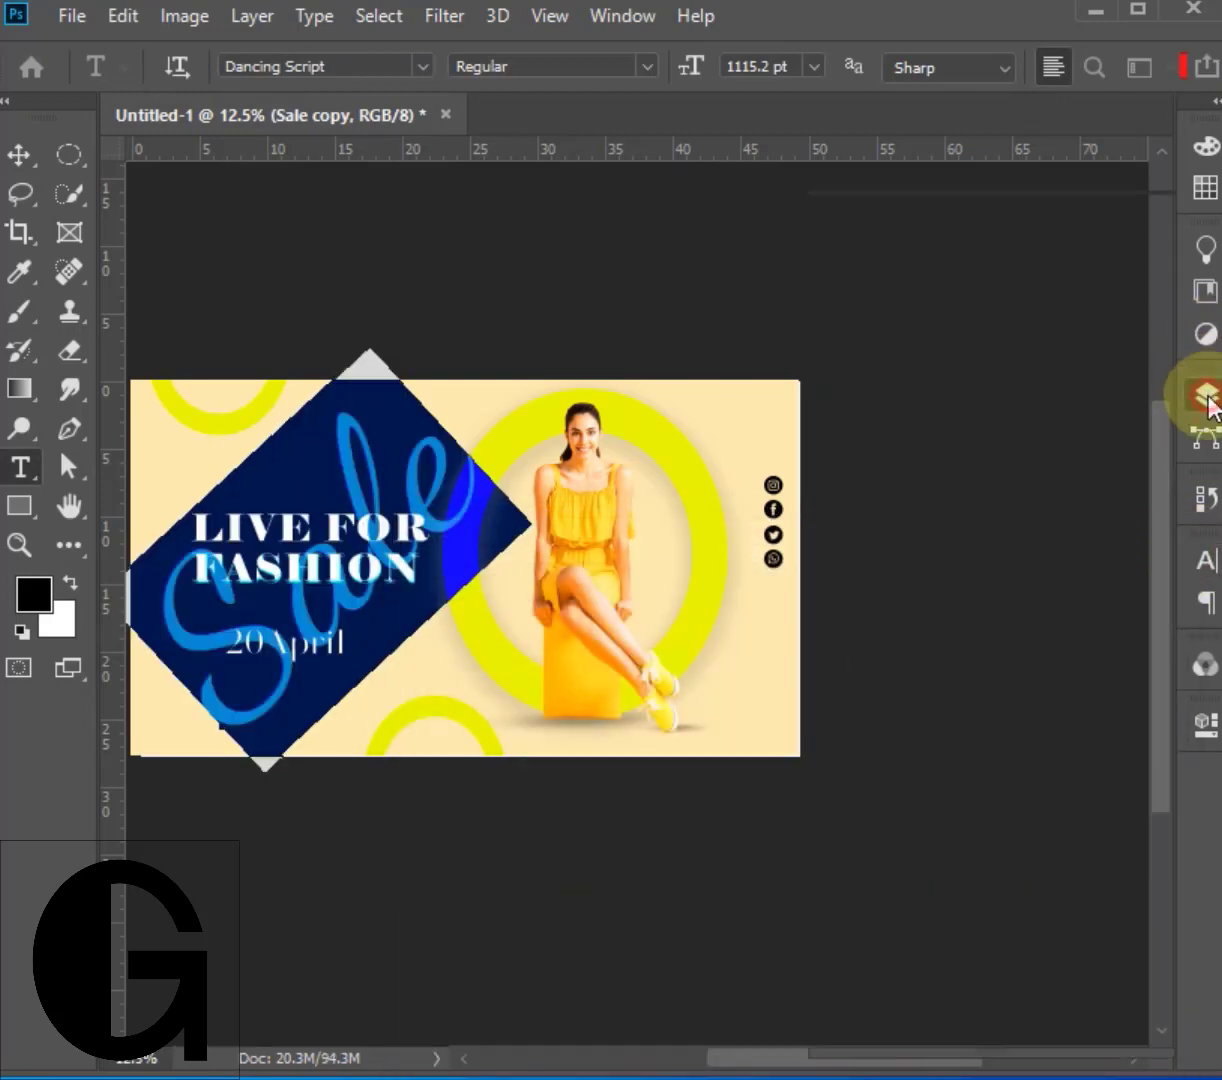
pyautogui.click(943, 314)
pyautogui.click(925, 334)
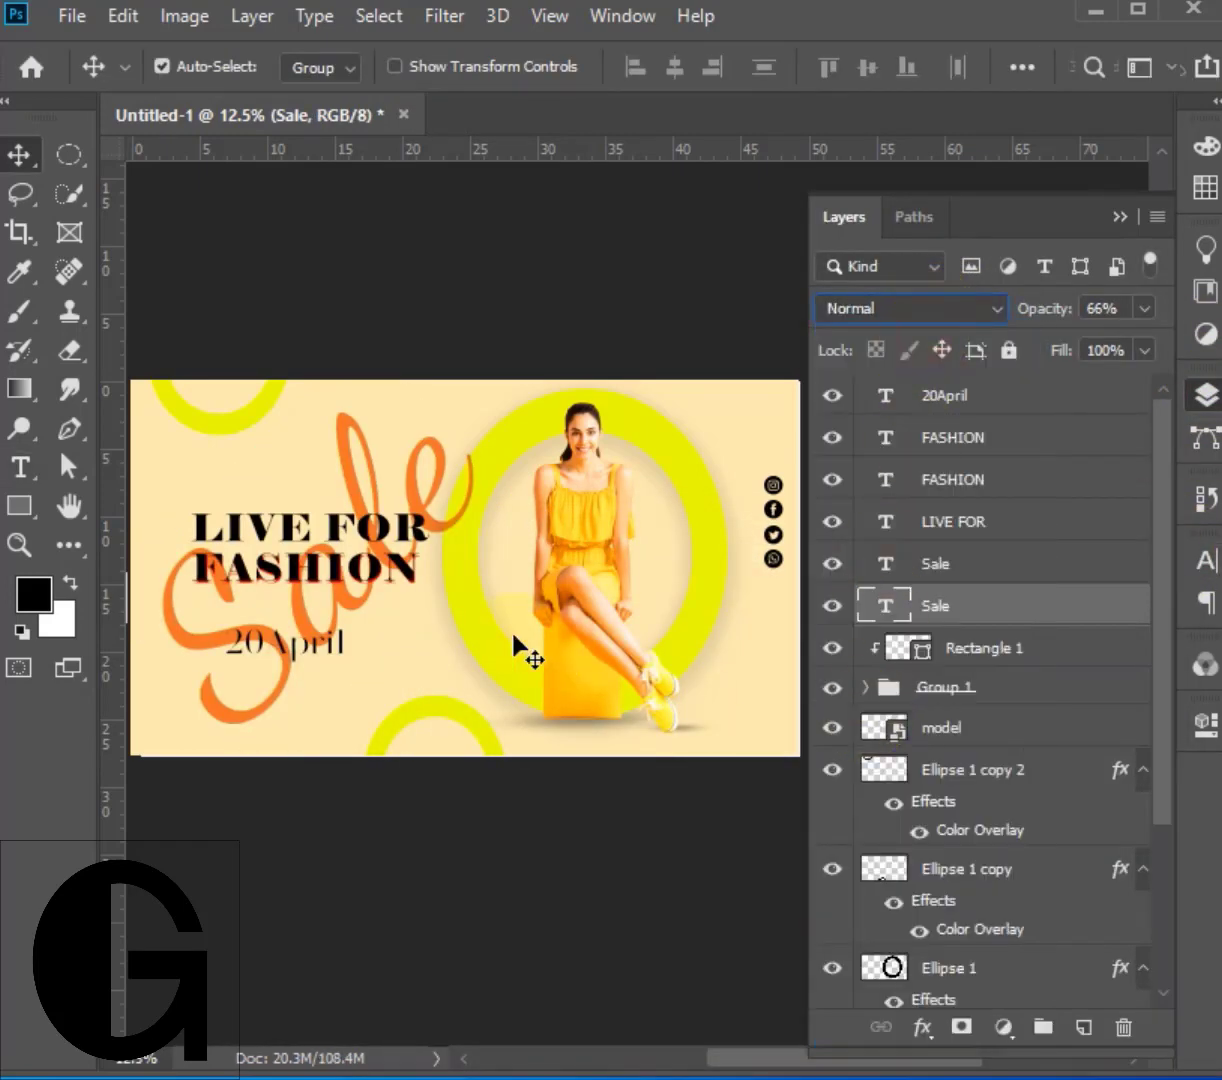
pyautogui.press('Down')
pyautogui.press('Down')
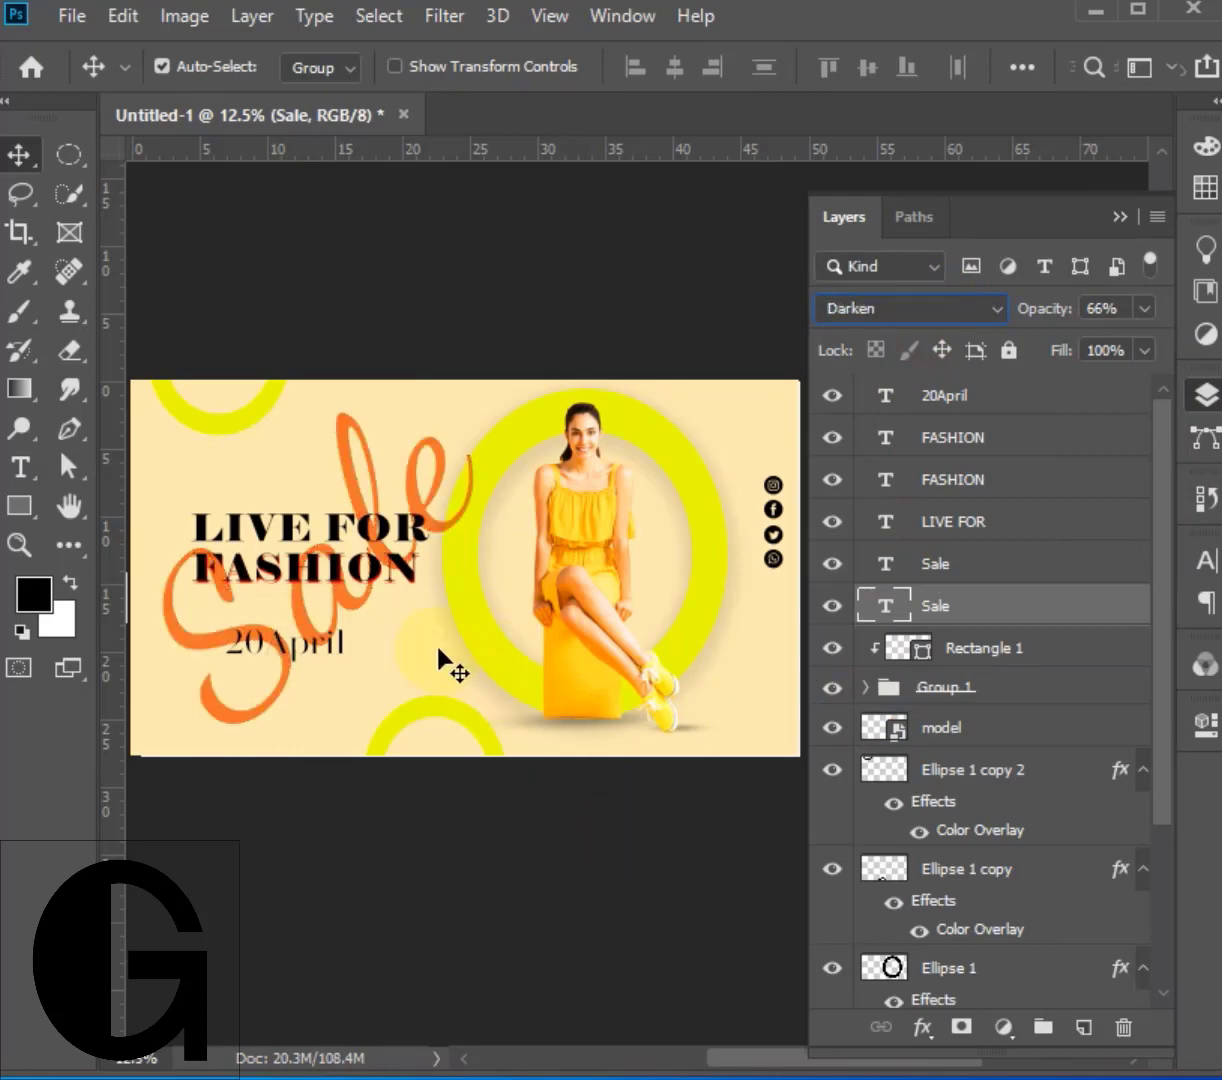
pyautogui.click(866, 318)
pyautogui.click(880, 334)
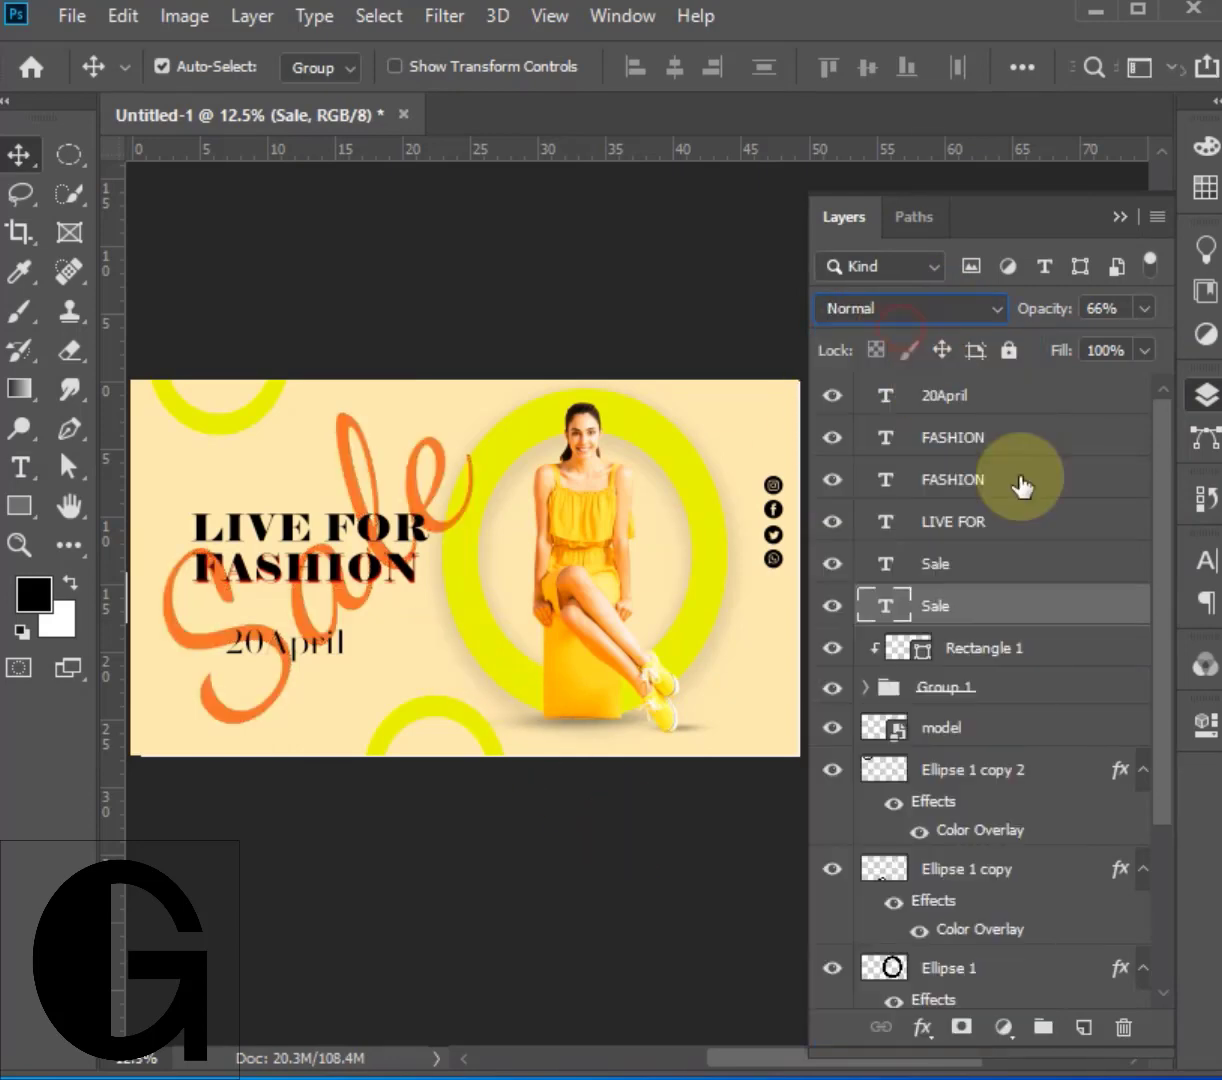
pyautogui.moveTo(565, 618); pyautogui.dragTo(424, 620)
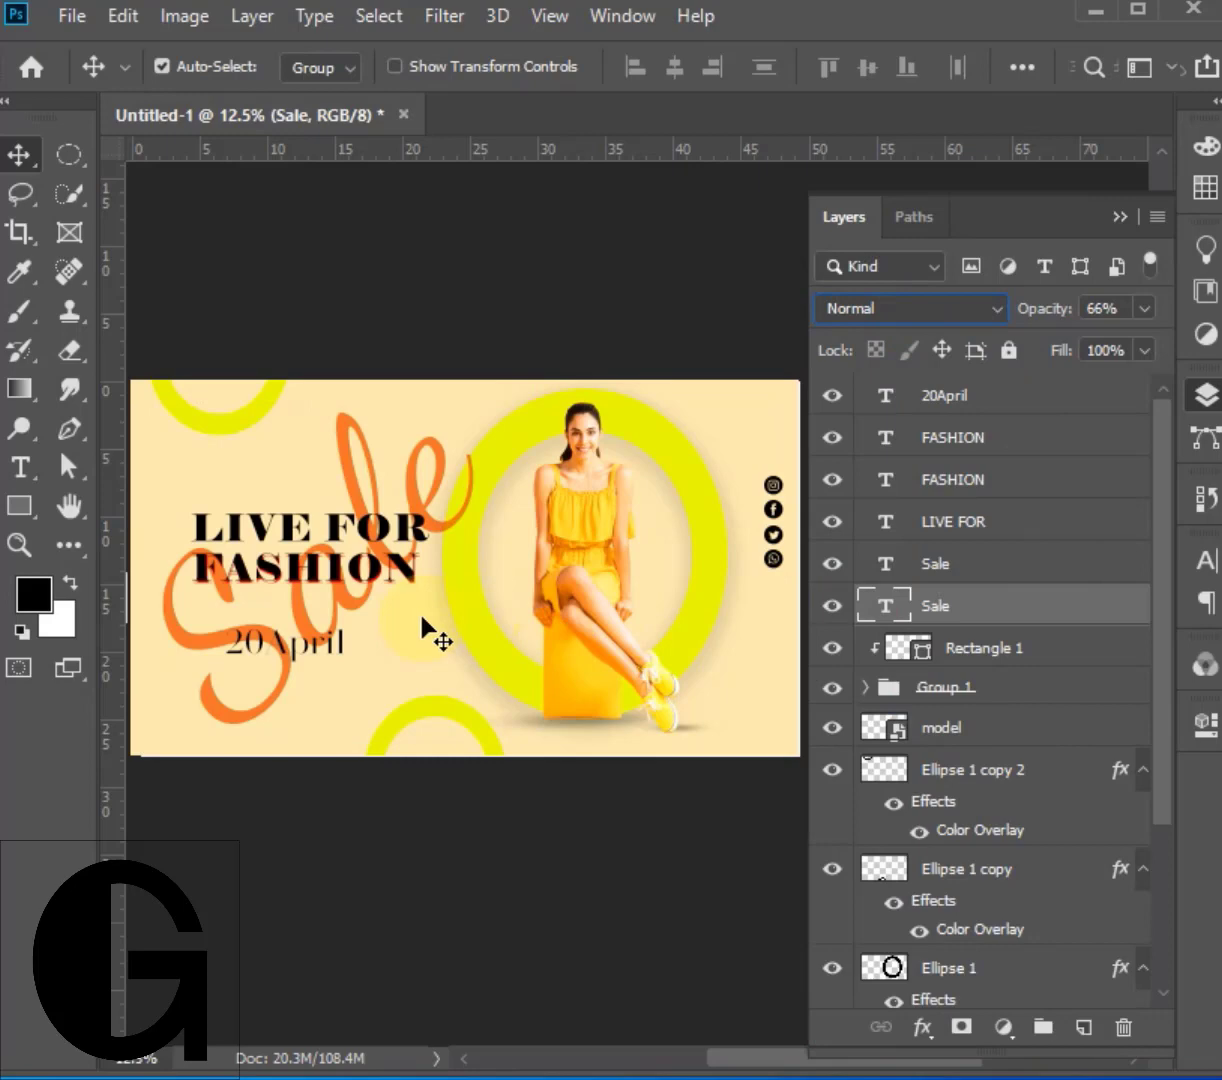
pyautogui.click(161, 66)
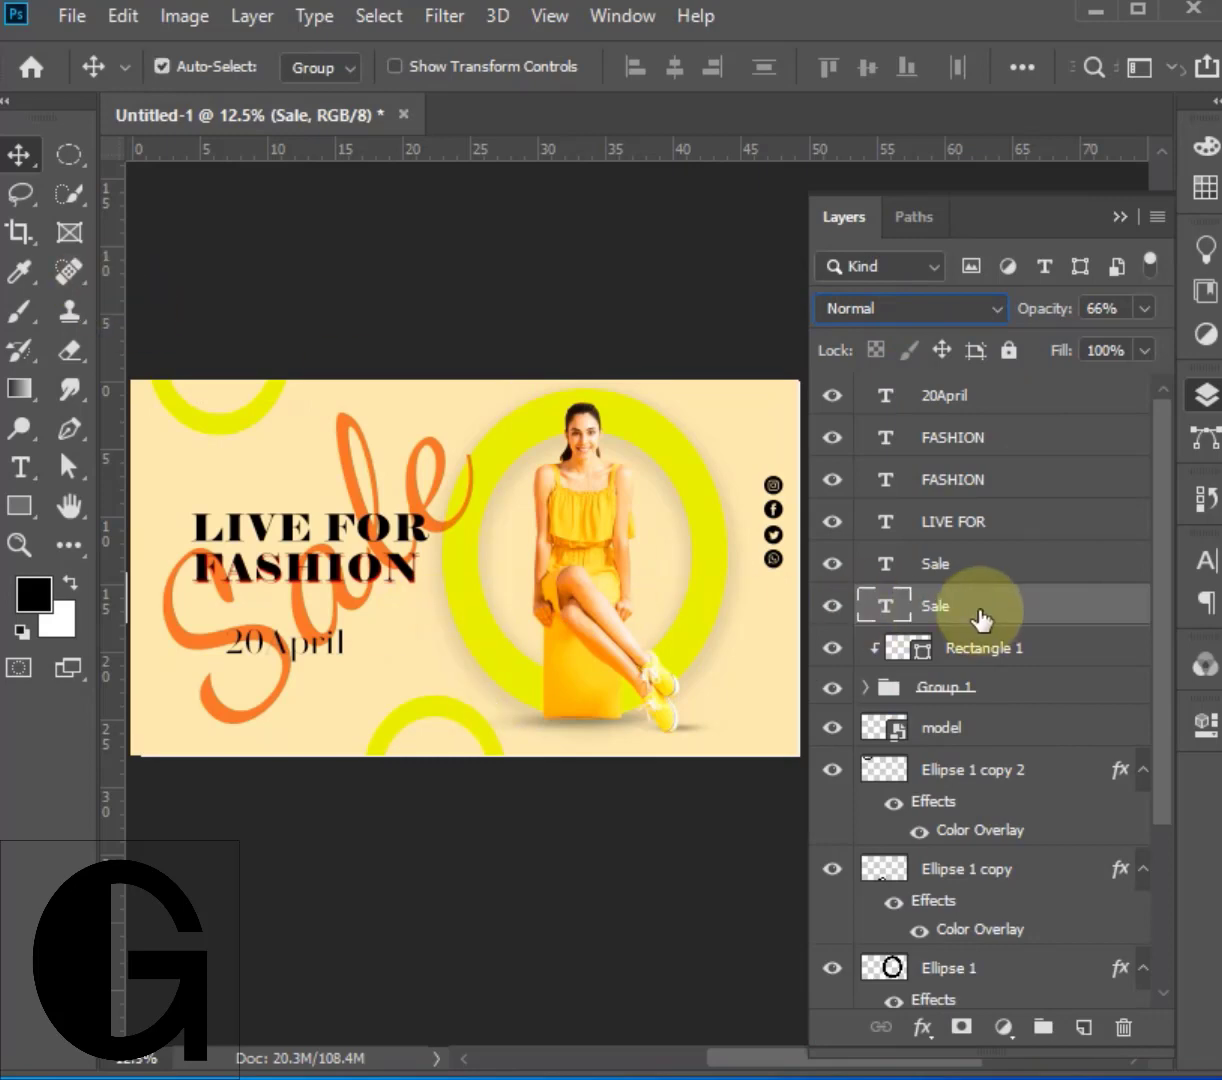
pyautogui.click(832, 605)
pyautogui.click(832, 605)
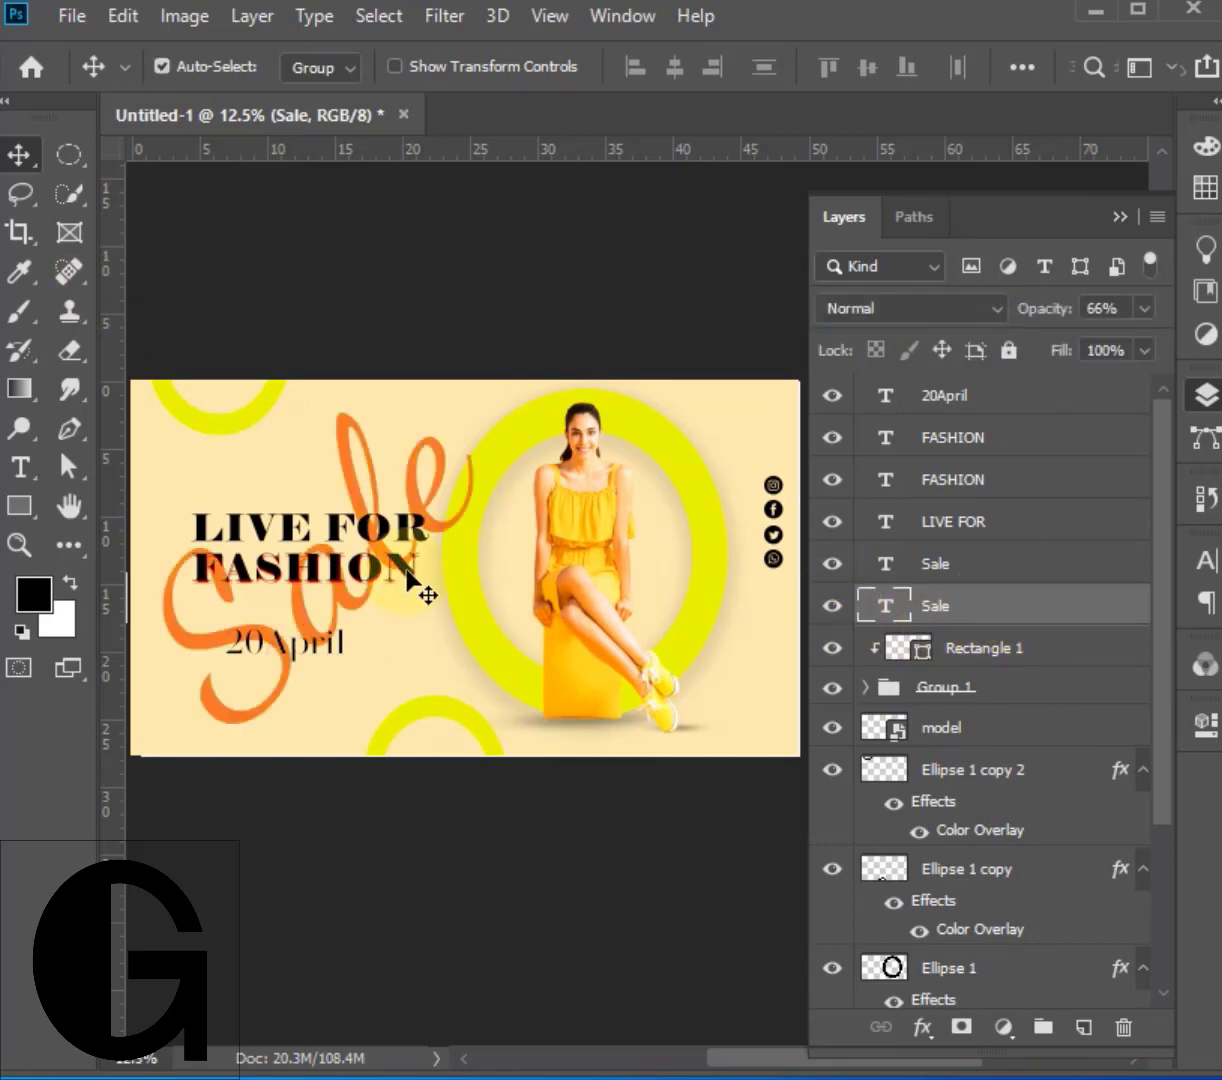
# Nudge the red Sale copy slightly down and right so it forms an offset shadow behind the yellow Sale text
pyautogui.hotkey('ctrl', 't')
pyautogui.press('Down')
pyautogui.press('Down')
pyautogui.press('Down')
pyautogui.press('Down')
pyautogui.press('Right')
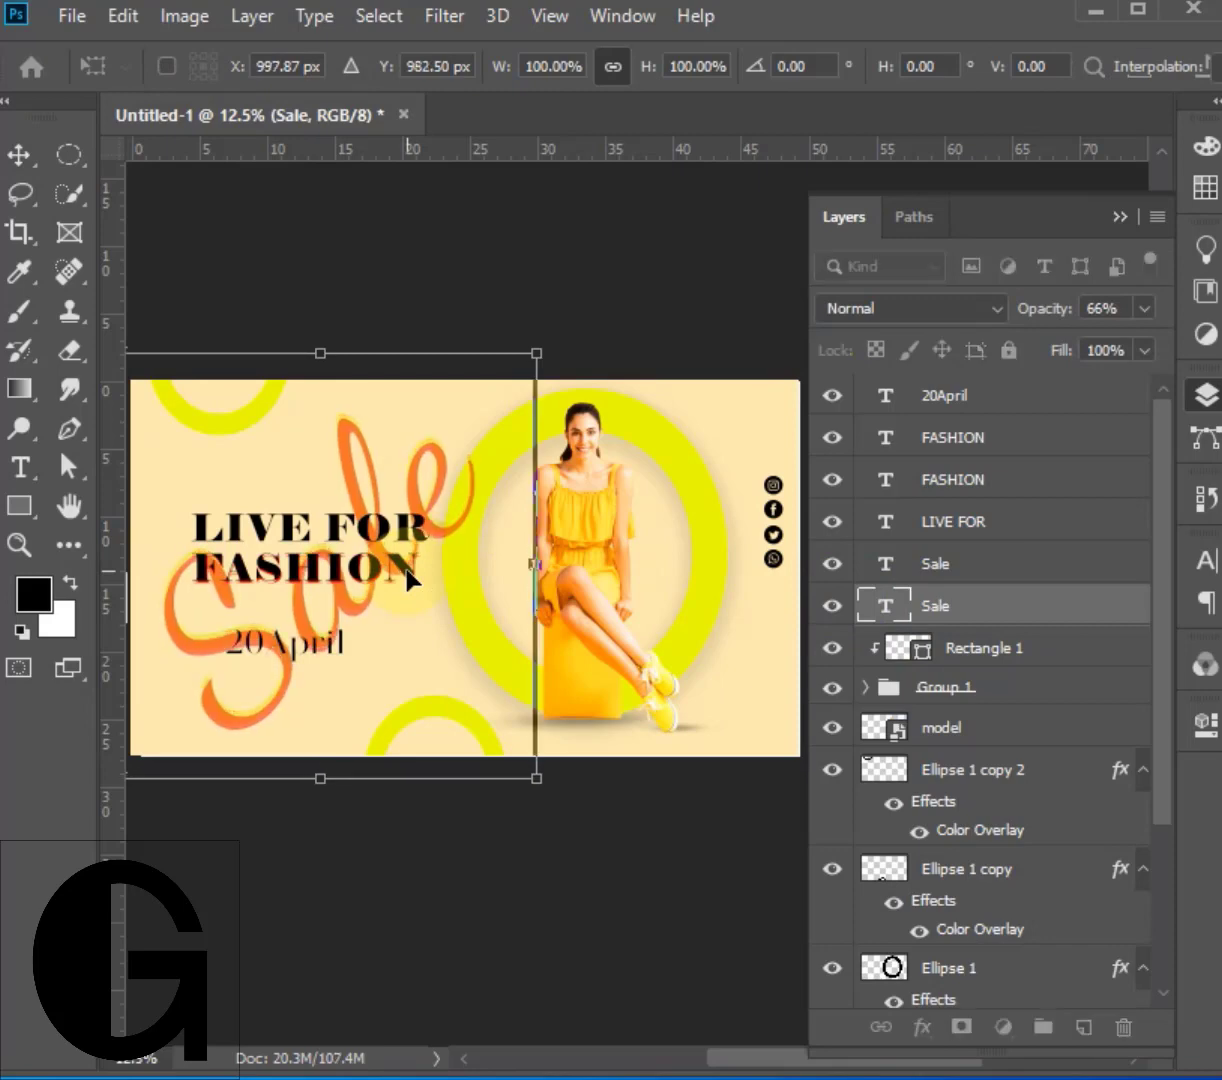
pyautogui.press('Right')
pyautogui.press('Right')
pyautogui.click(22, 155)
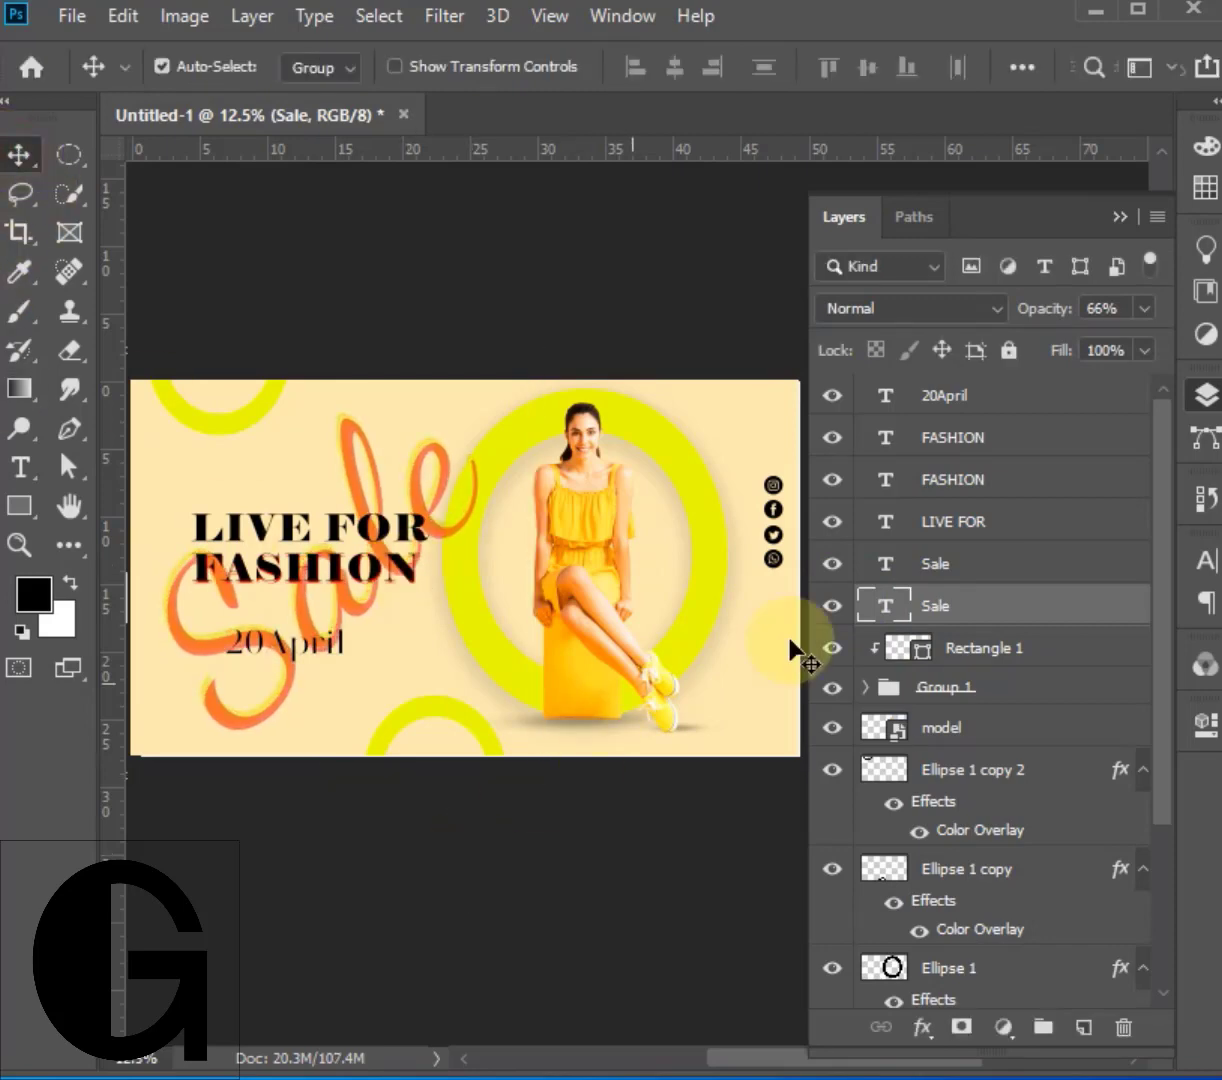
# Set the blend mode of the yellow Sale layer to Normal
pyautogui.click(925, 563)
pyautogui.click(970, 308)
pyautogui.click(942, 336)
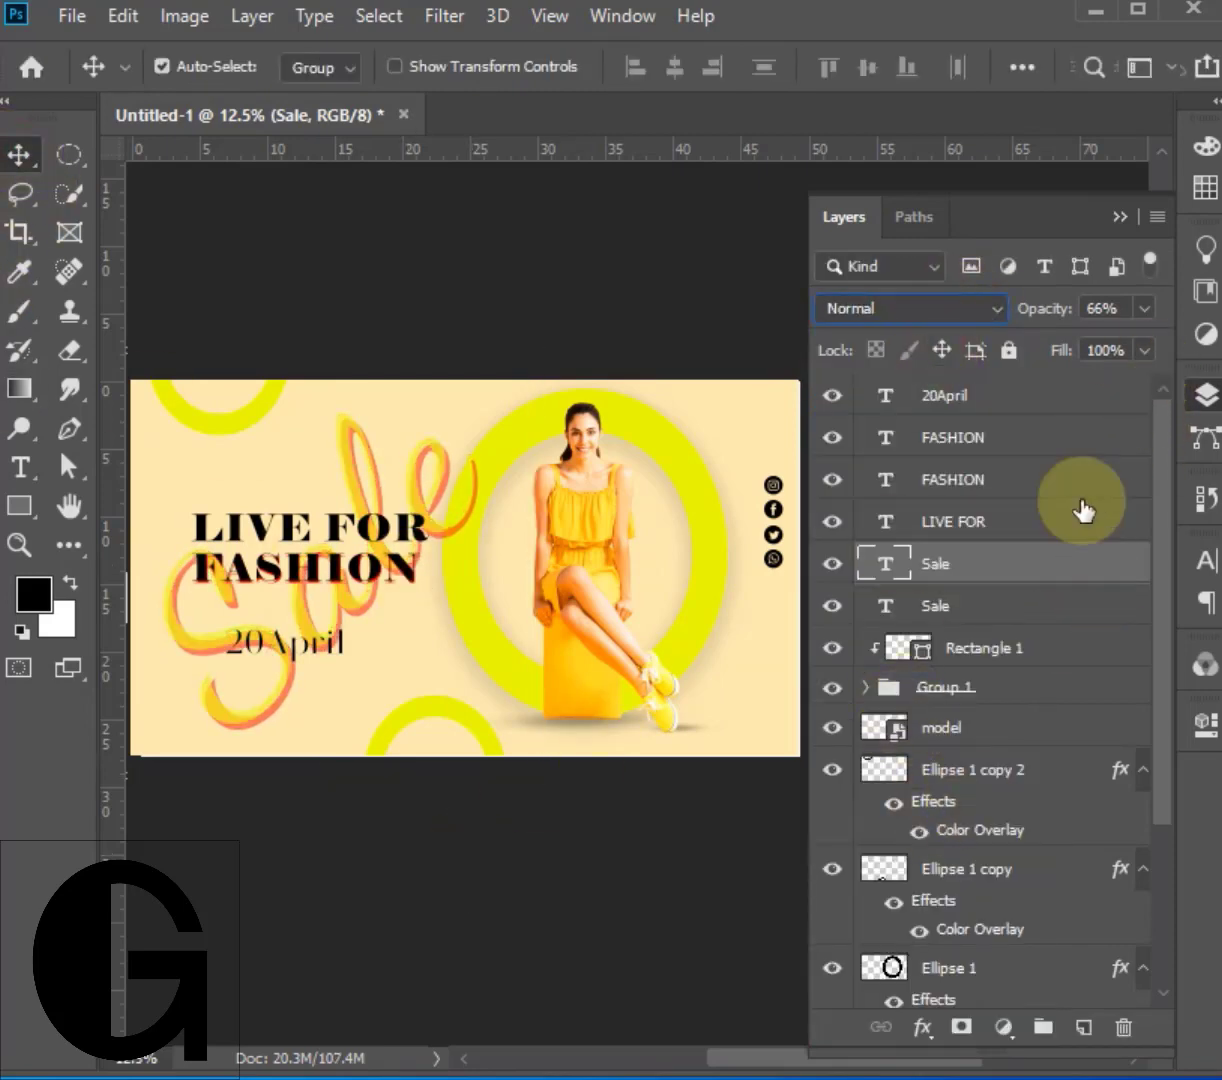
# Lower the opacity of both the red and the yellow Sale layers to make a faint watermark behind the headline
pyautogui.click(1015, 610)
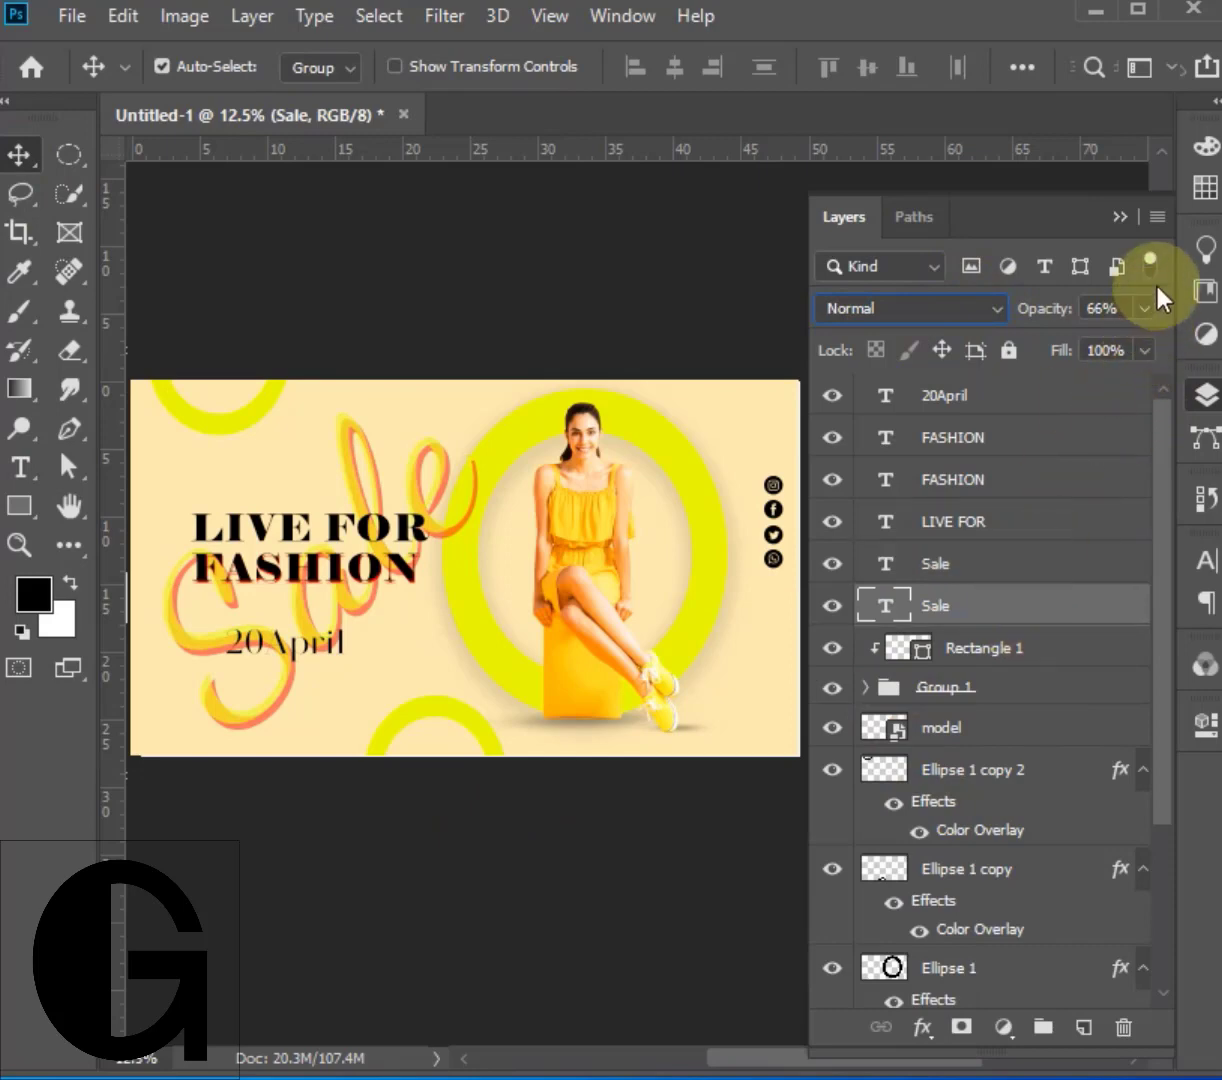
pyautogui.moveTo(1106, 338); pyautogui.dragTo(1050, 356)
pyautogui.click(1000, 563)
pyautogui.click(1206, 400)
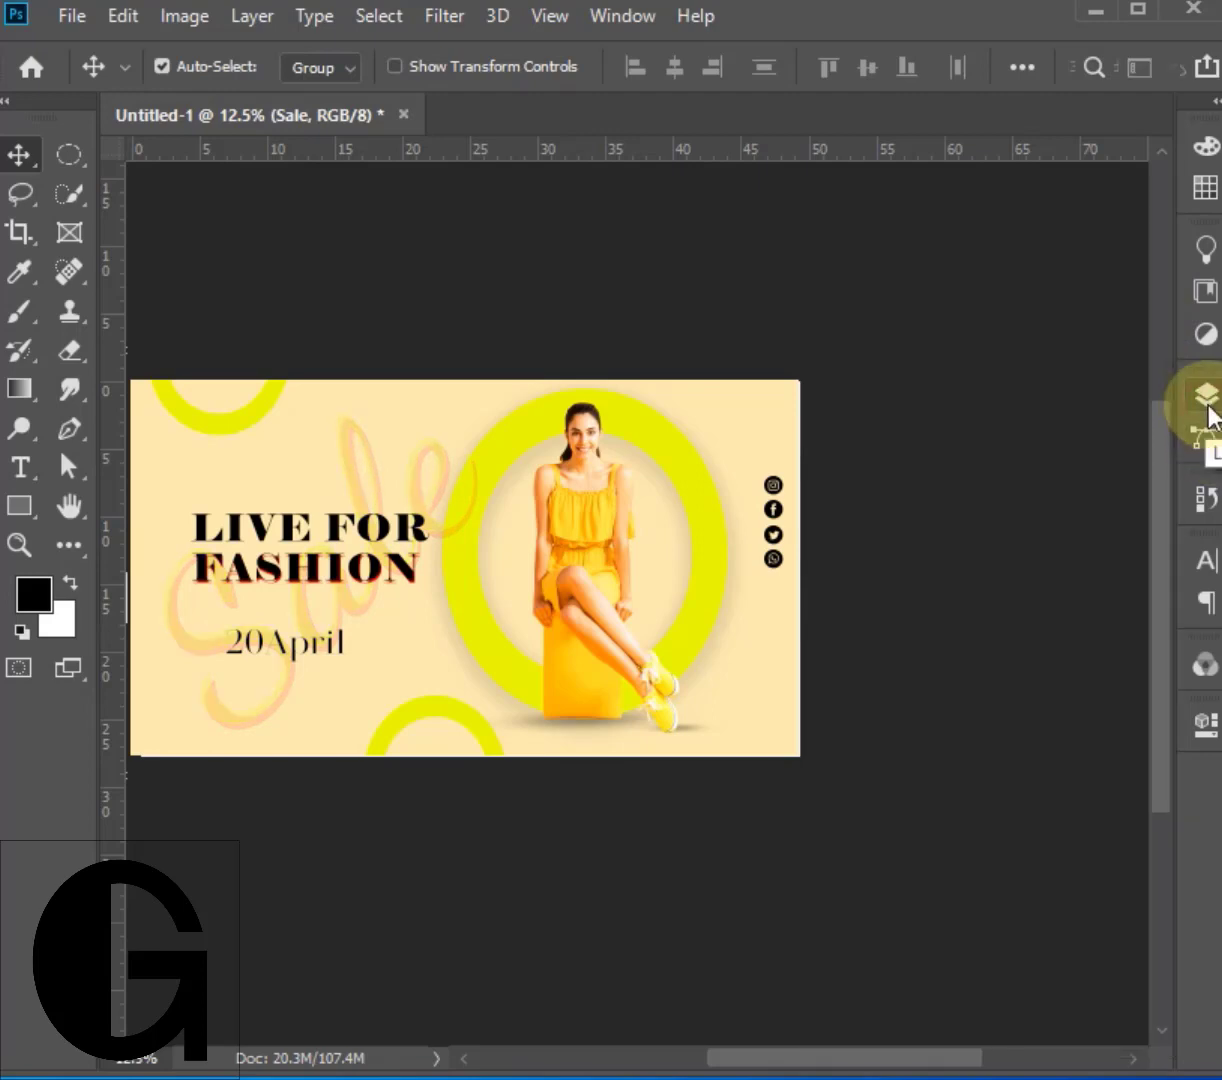
pyautogui.click(69, 506)
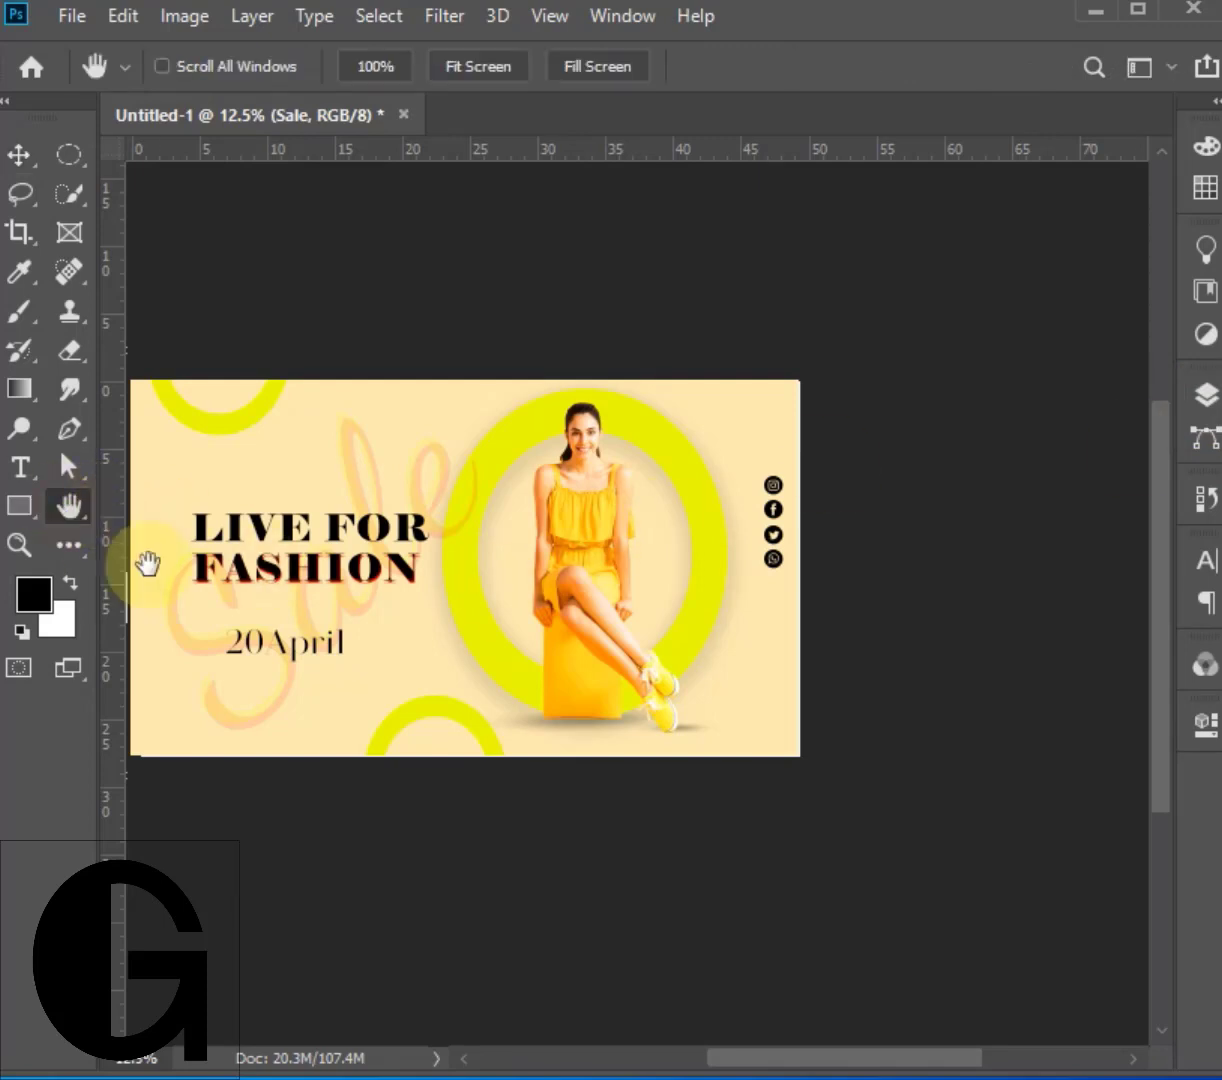